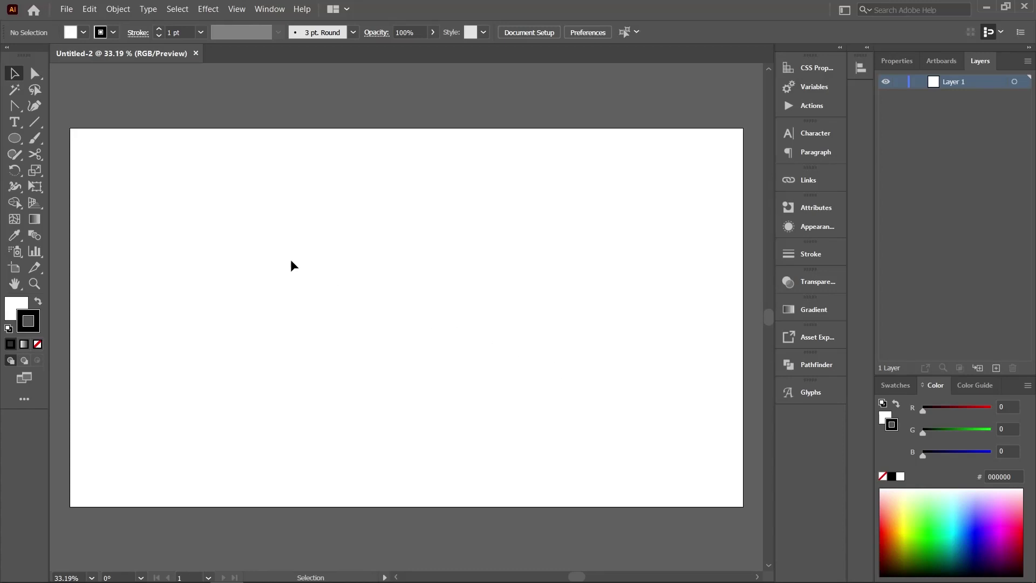
Draw a wide rectangle across the middle of the artboard.
{"action": "left_click", "coordinate": [13, 139]}
{"action": "right_click", "coordinate": [8, 142]}
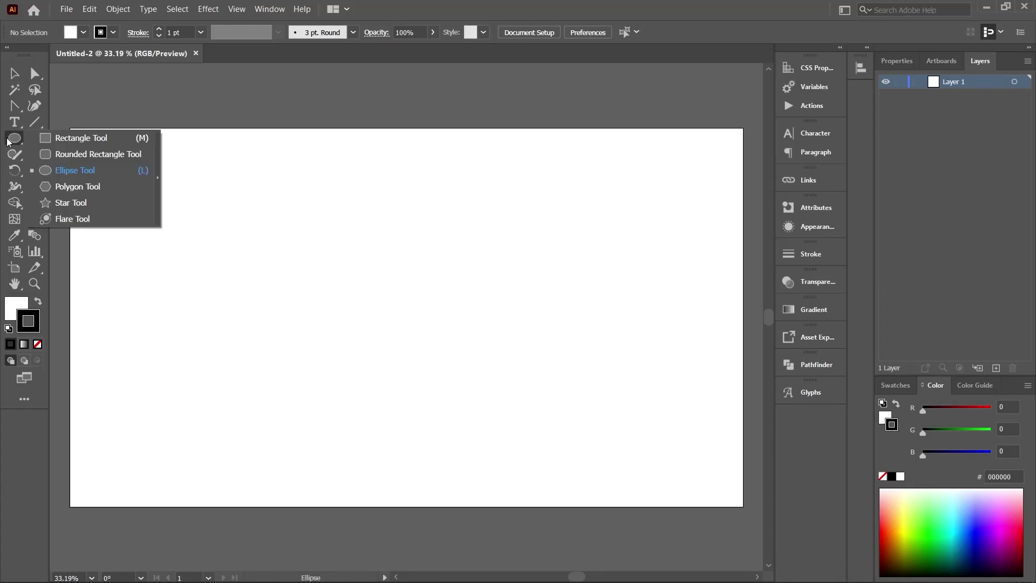
{"action": "left_click", "coordinate": [73, 139]}
{"action": "left_click_drag", "start_coordinate": [236, 259], "coordinate": [557, 342]}
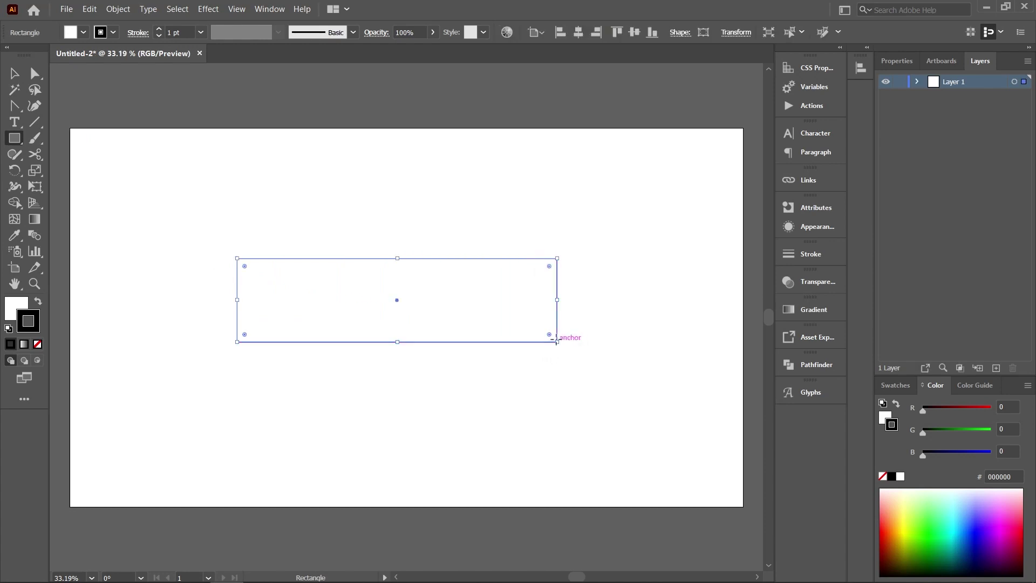
Round the rectangle's corners fully into a pill and widen it to about 970 px.
{"action": "key", "text": "v"}
{"action": "left_click_drag", "start_coordinate": [548, 266], "coordinate": [465, 289]}
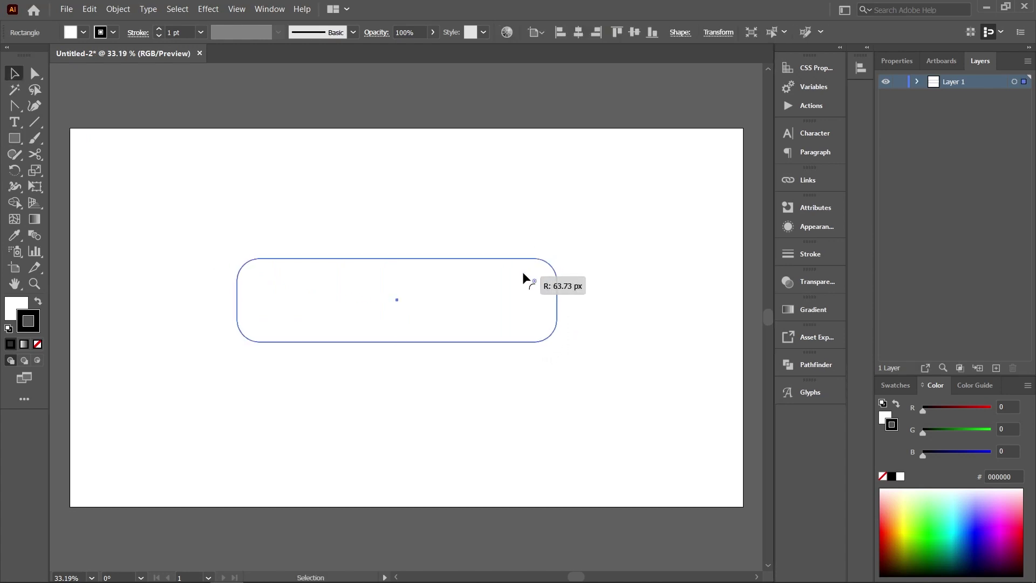
{"action": "left_click", "coordinate": [593, 260]}
{"action": "left_click", "coordinate": [547, 279]}
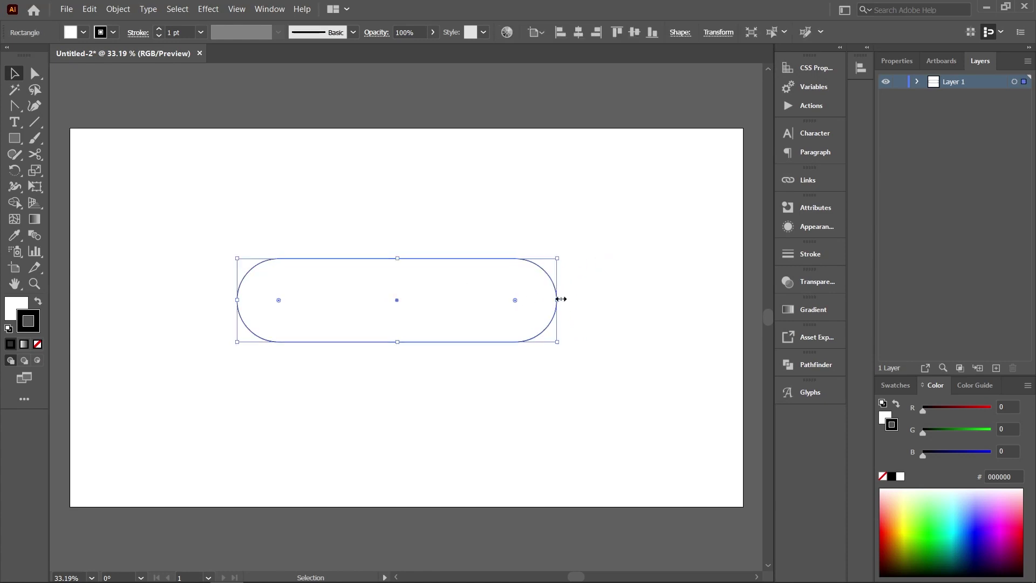
{"action": "left_click_drag", "start_coordinate": [558, 301], "coordinate": [562, 301]}
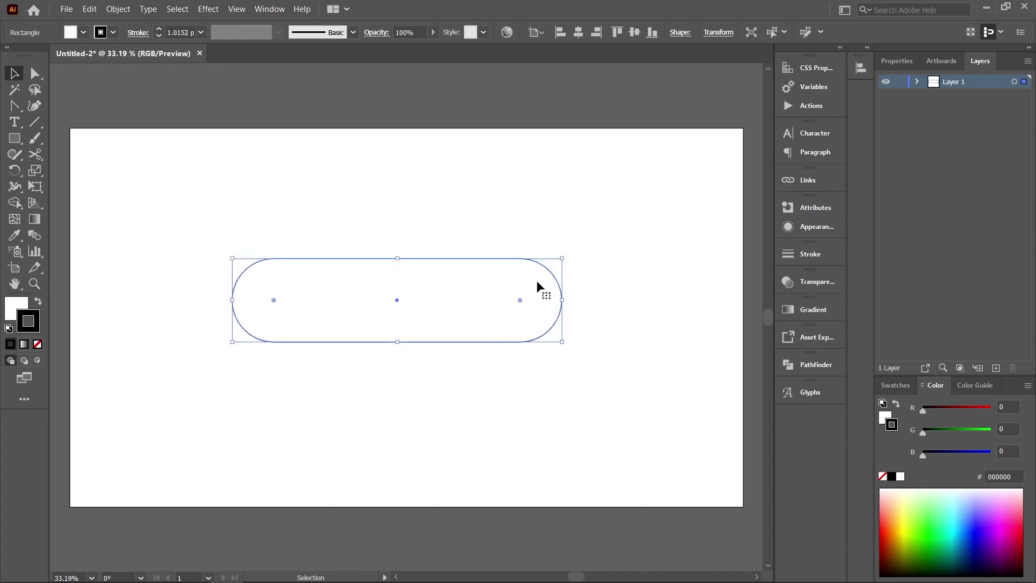
Swap the pill's fill and stroke, then remove its outline stroke.
{"action": "left_click", "coordinate": [37, 301]}
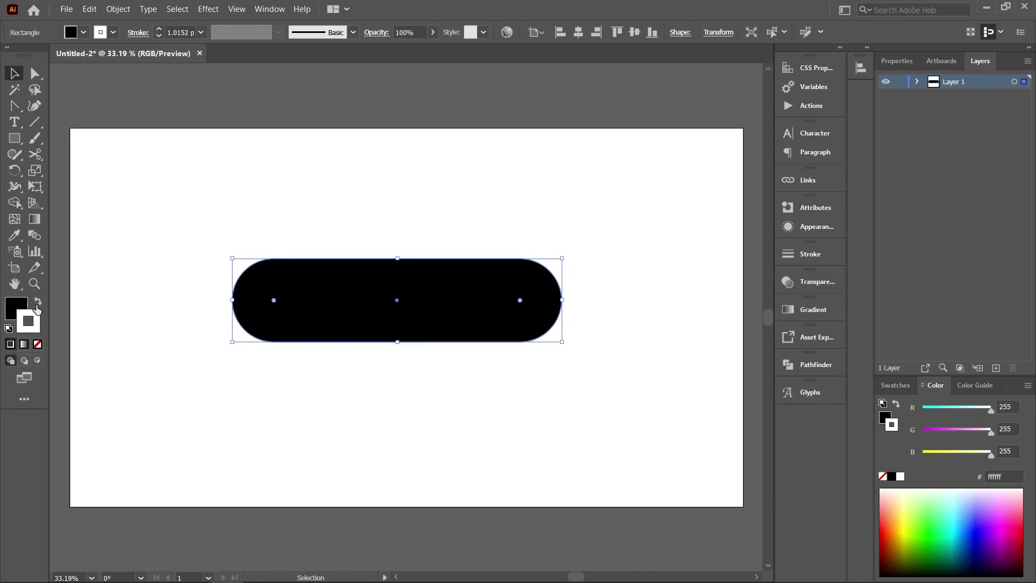
{"action": "left_click", "coordinate": [38, 344]}
{"action": "left_click", "coordinate": [58, 324]}
Fill the pill with a linear gradient angled at 90°.
{"action": "left_click", "coordinate": [18, 311]}
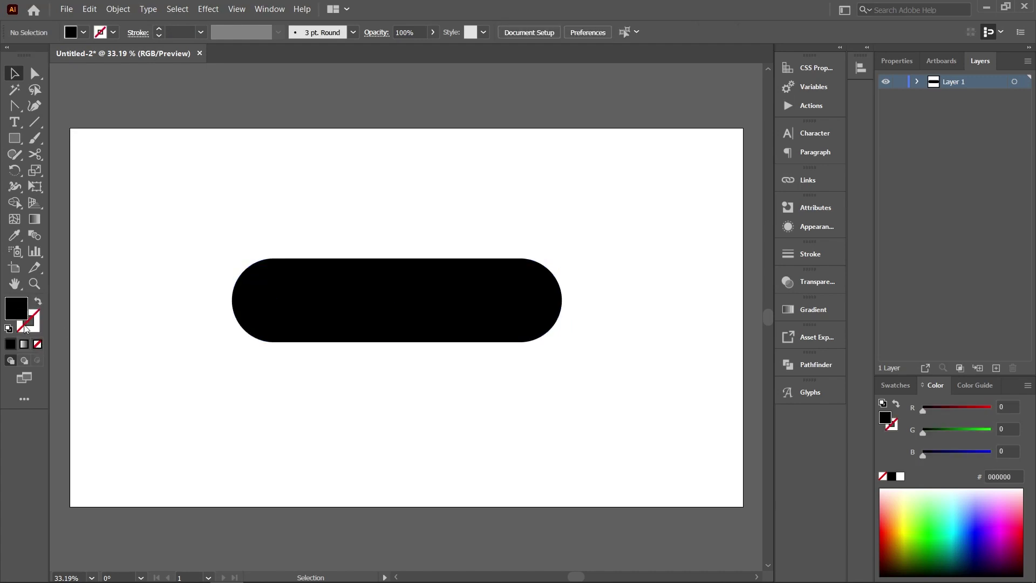
{"action": "left_click", "coordinate": [23, 345]}
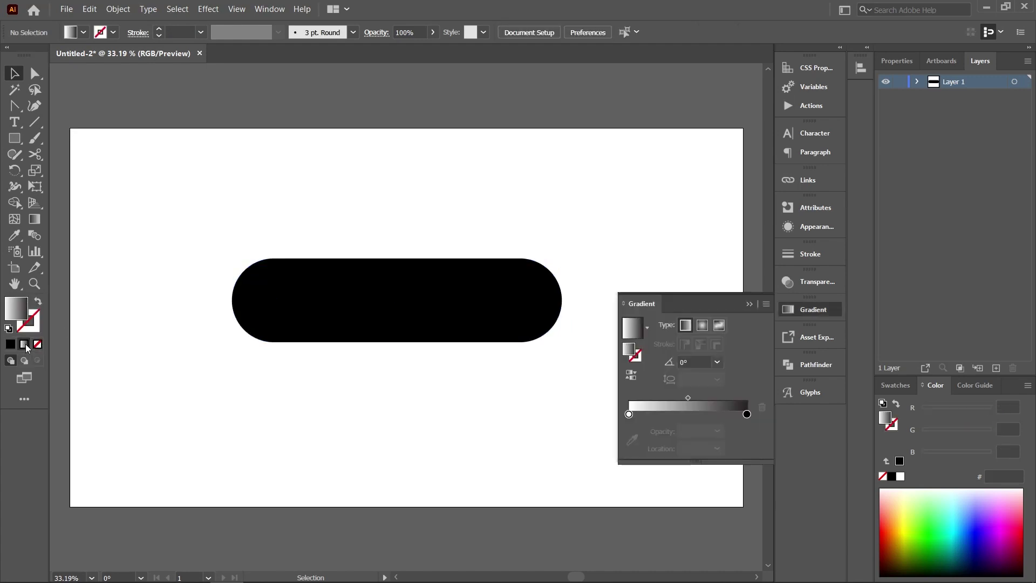
{"action": "left_click", "coordinate": [230, 297]}
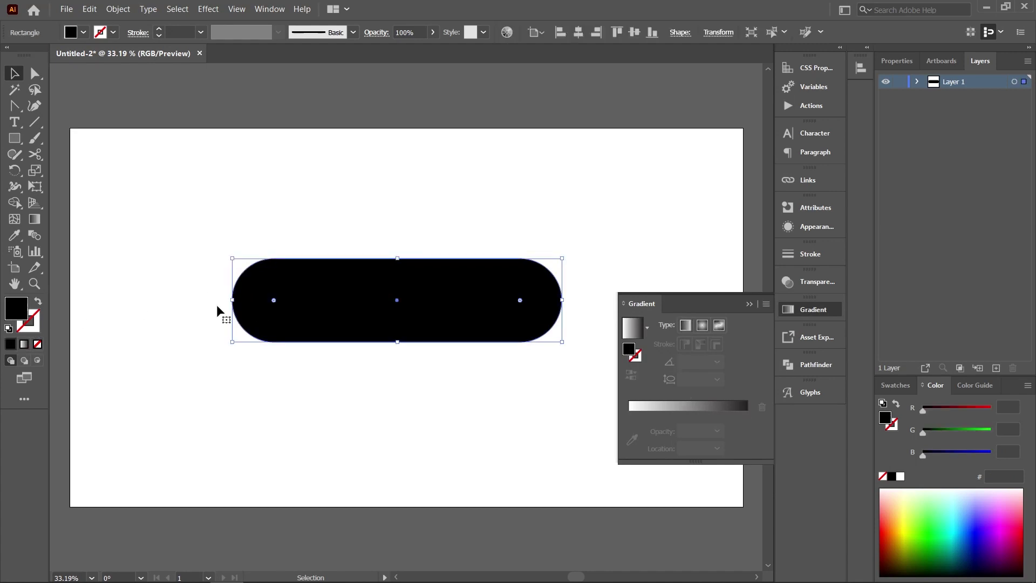
{"action": "left_click", "coordinate": [25, 344]}
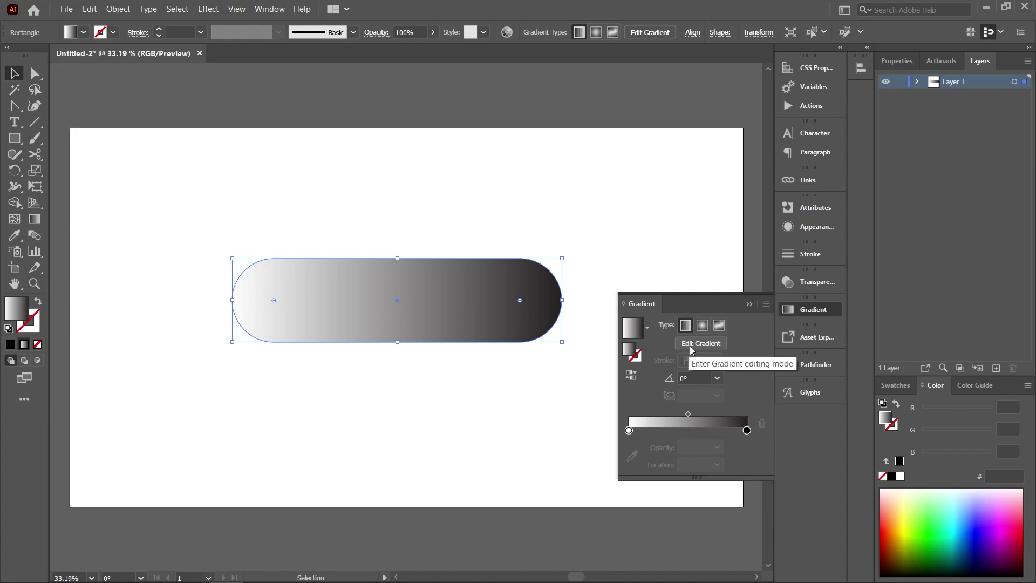
{"action": "left_click", "coordinate": [717, 378]}
{"action": "left_click", "coordinate": [740, 180]}
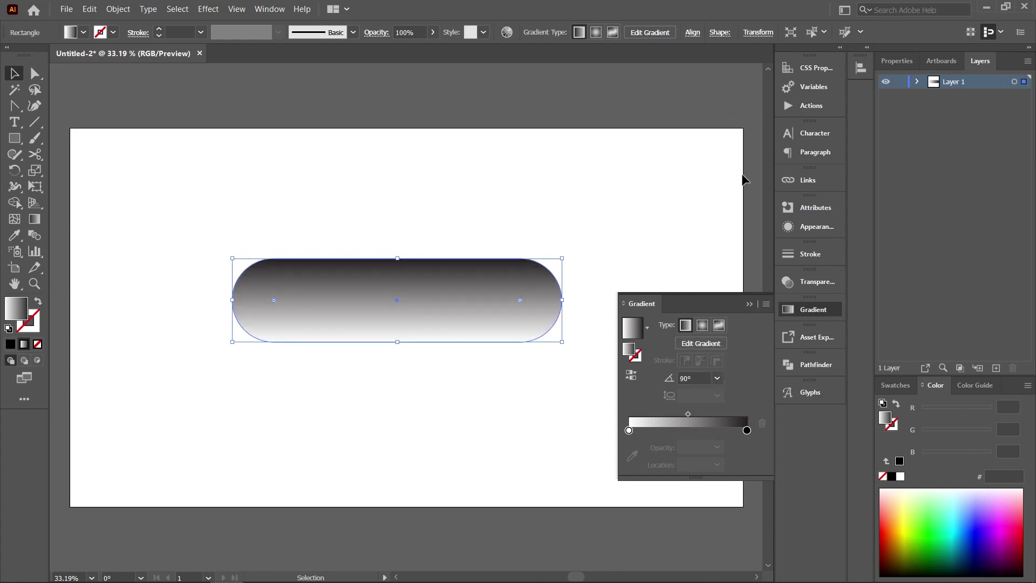
Set the gradient's left stop to an orange swatch.
{"action": "left_click", "coordinate": [629, 430]}
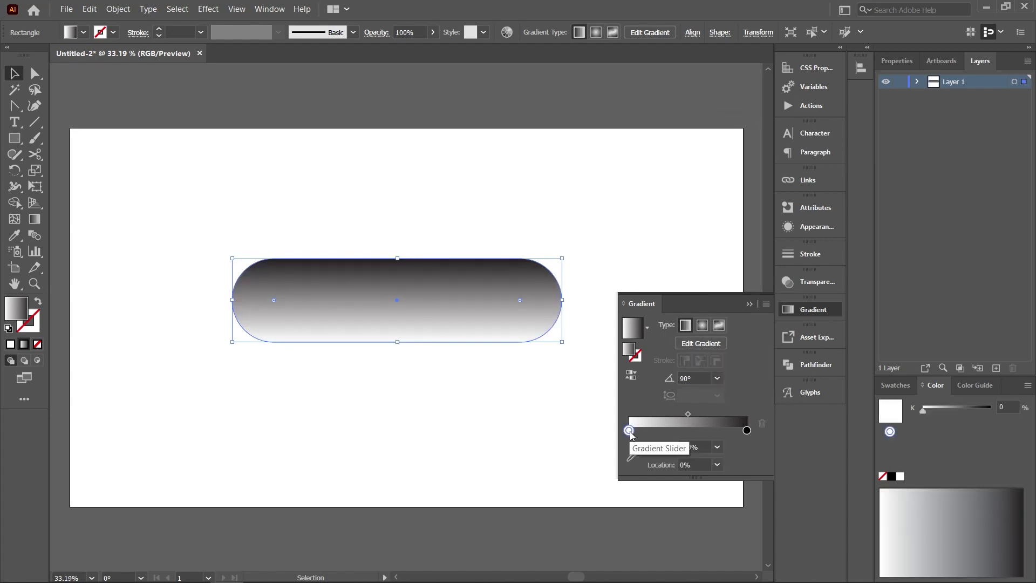
{"action": "double_click", "coordinate": [629, 430]}
{"action": "left_click", "coordinate": [574, 311]}
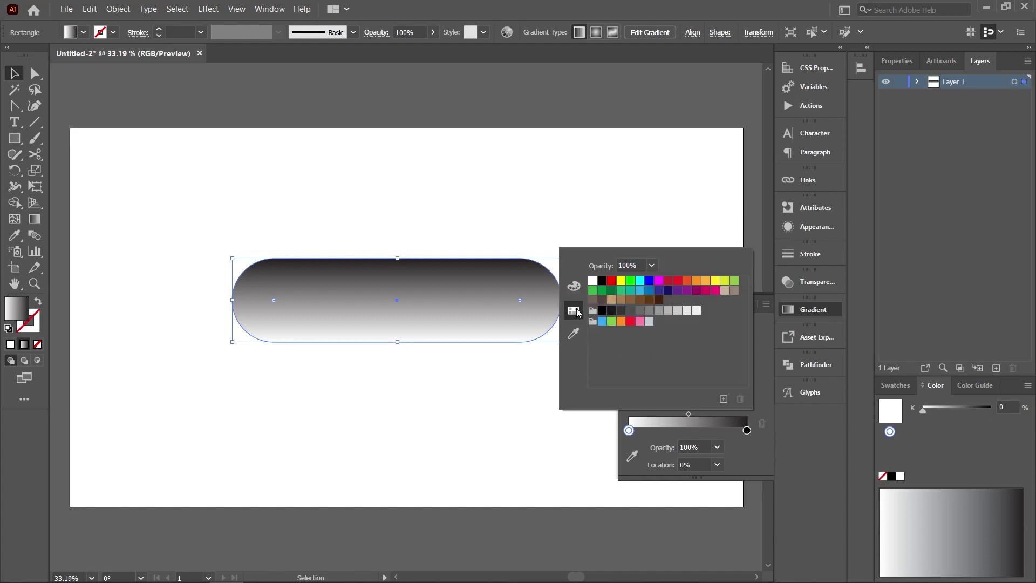
{"action": "left_click", "coordinate": [697, 281]}
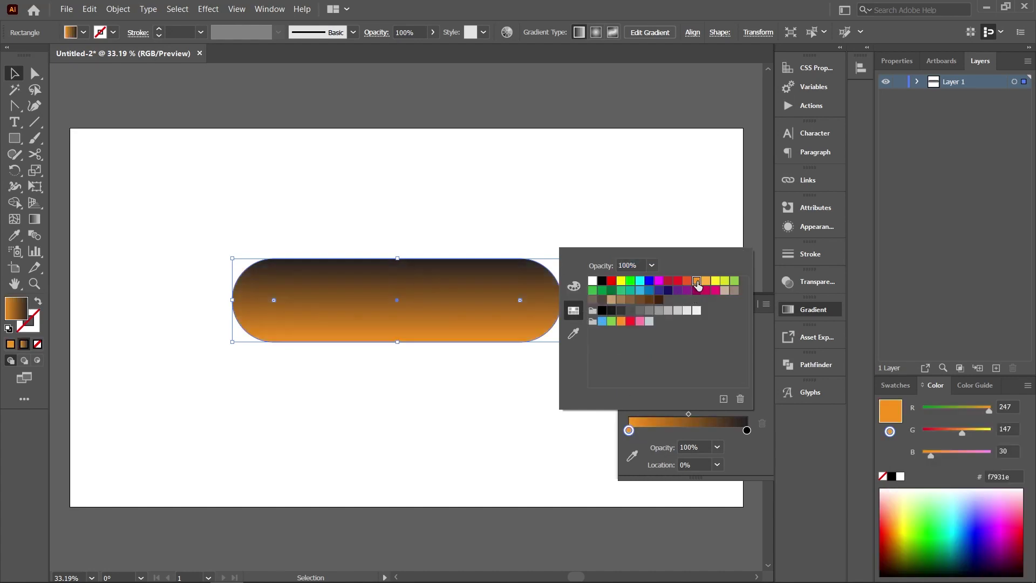
{"action": "left_click", "coordinate": [747, 431]}
Switch the right gradient stop's colour controls to HSB sliders.
{"action": "double_click", "coordinate": [747, 431]}
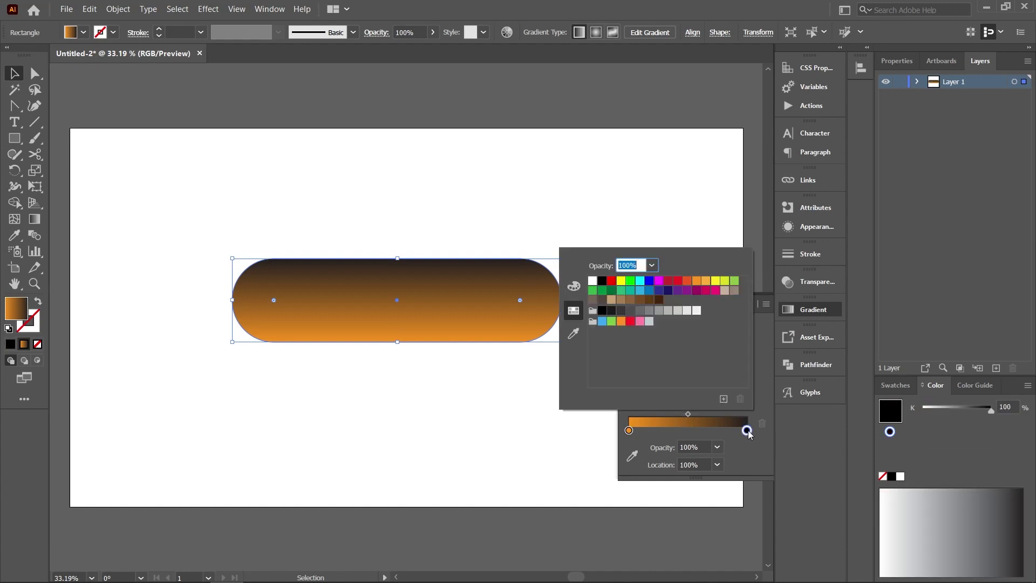
{"action": "left_click", "coordinate": [574, 286]}
{"action": "left_click", "coordinate": [745, 253]}
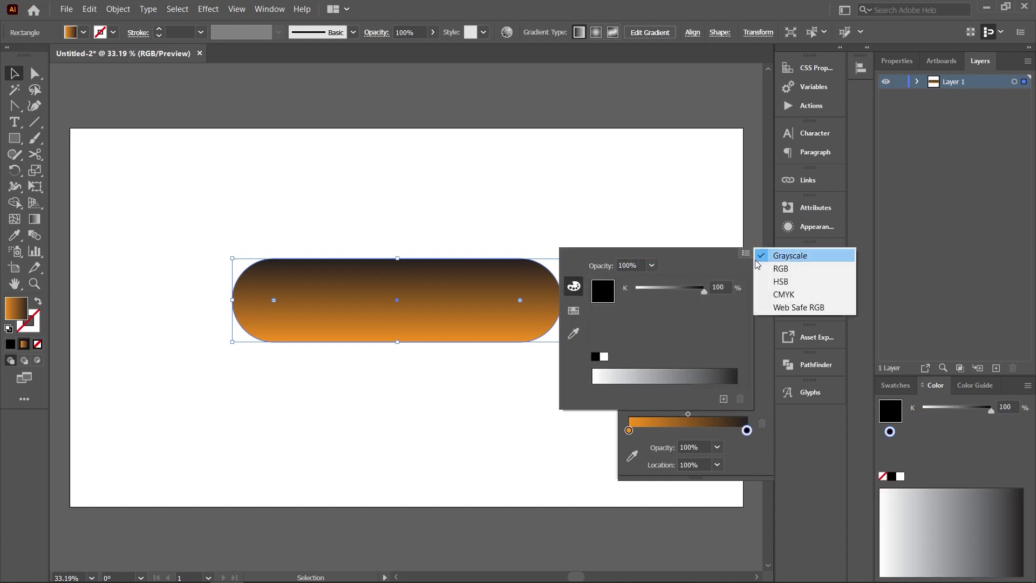
{"action": "left_click", "coordinate": [771, 281]}
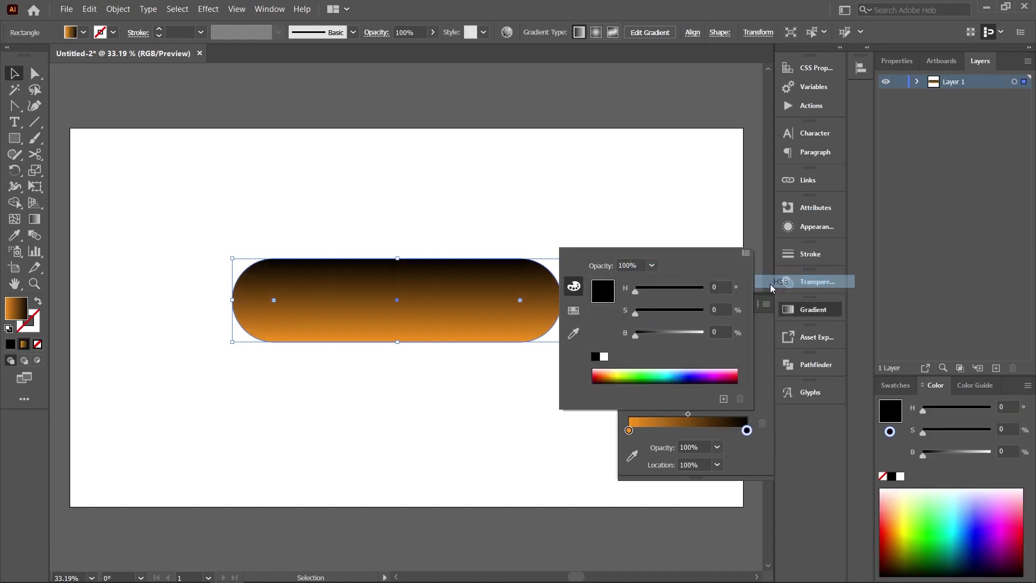
{"action": "left_click", "coordinate": [523, 376]}
Make the right stop light yellow, move it toward the middle, and add a top stop.
{"action": "left_click_drag", "start_coordinate": [527, 389], "coordinate": [472, 389]}
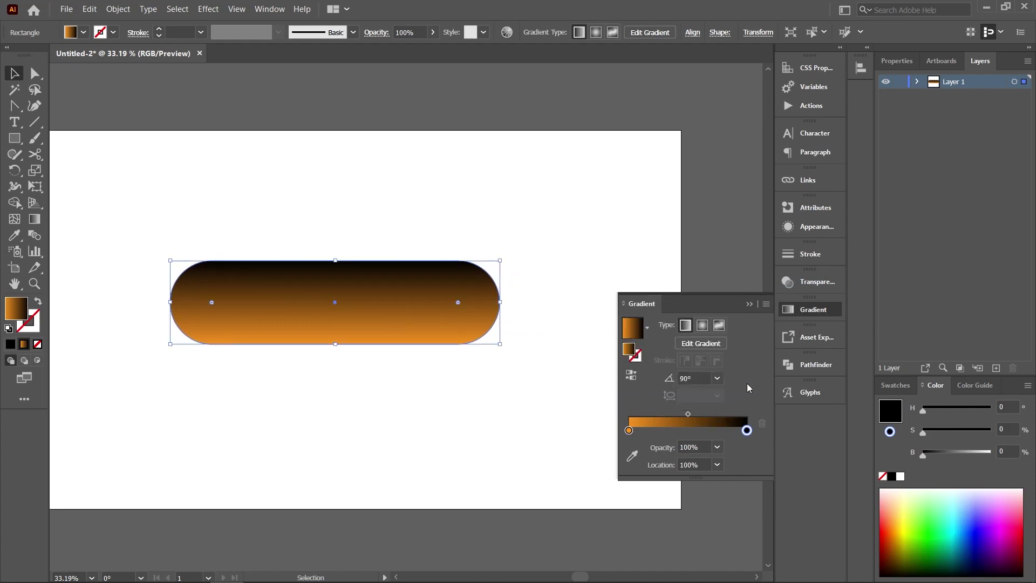
{"action": "double_click", "coordinate": [746, 430]}
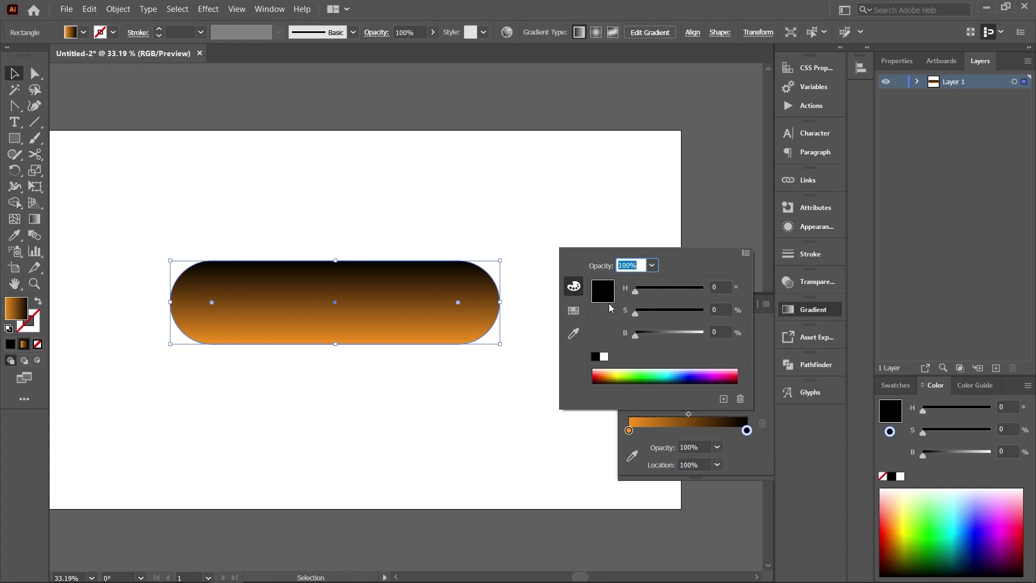
{"action": "left_click", "coordinate": [614, 372]}
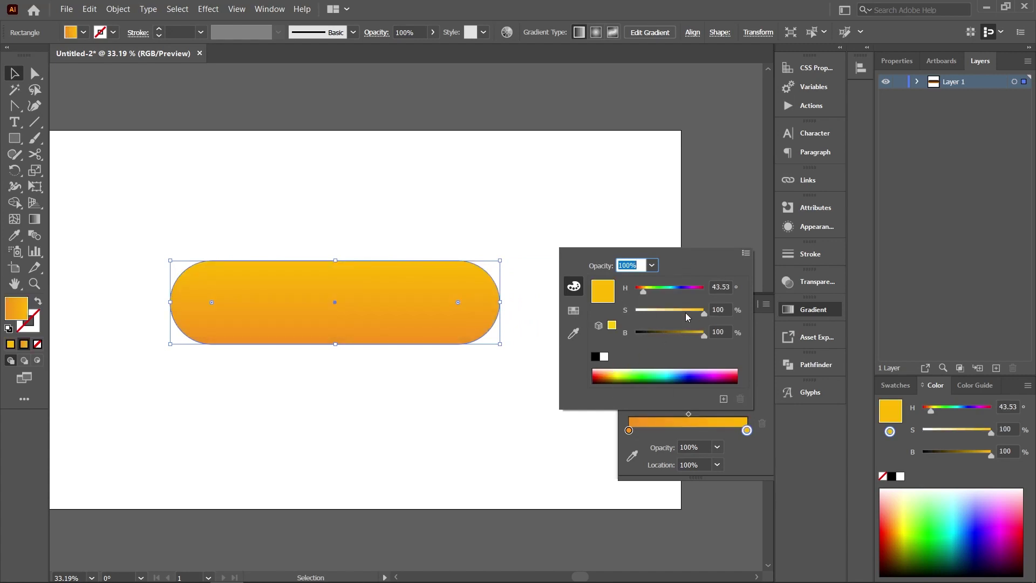
{"action": "left_click_drag", "start_coordinate": [677, 311], "coordinate": [685, 313]}
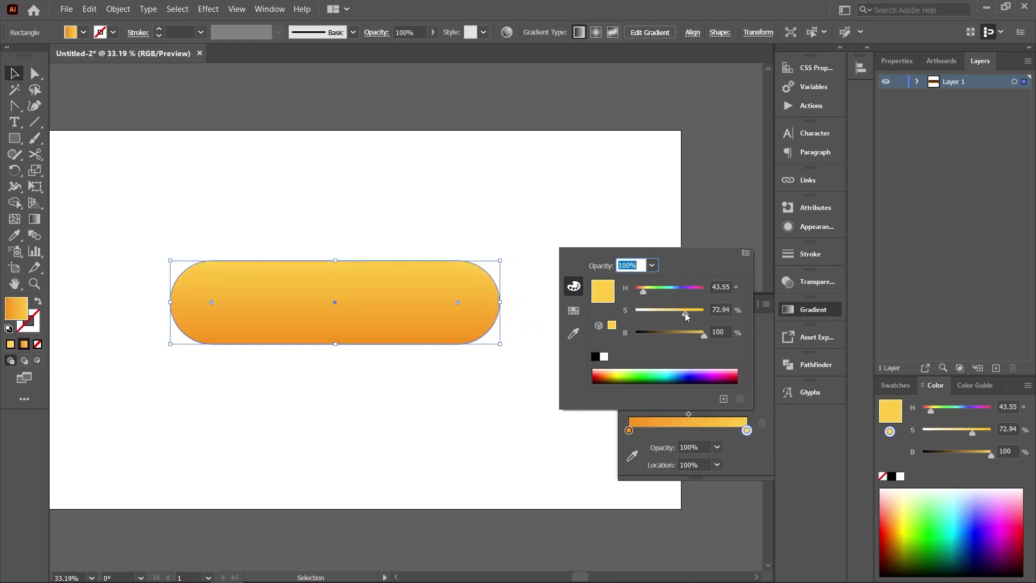
{"action": "left_click", "coordinate": [746, 430]}
{"action": "left_click_drag", "start_coordinate": [746, 430], "coordinate": [701, 430]}
{"action": "left_click", "coordinate": [737, 434]}
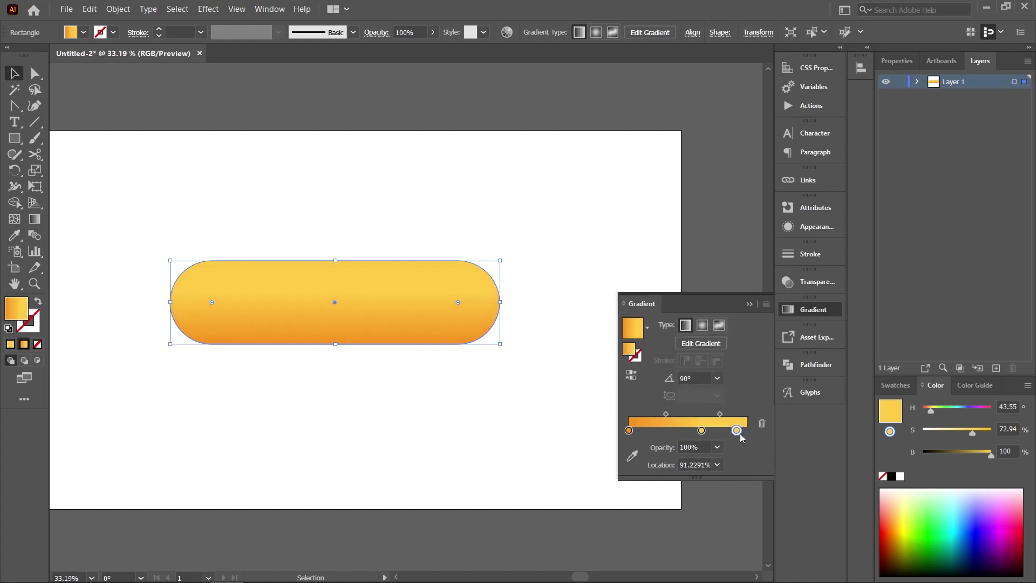
Desaturate the new gradient stop to a pale cream and shift it slightly left.
{"action": "double_click", "coordinate": [736, 431]}
{"action": "left_click_drag", "start_coordinate": [666, 312], "coordinate": [649, 316]}
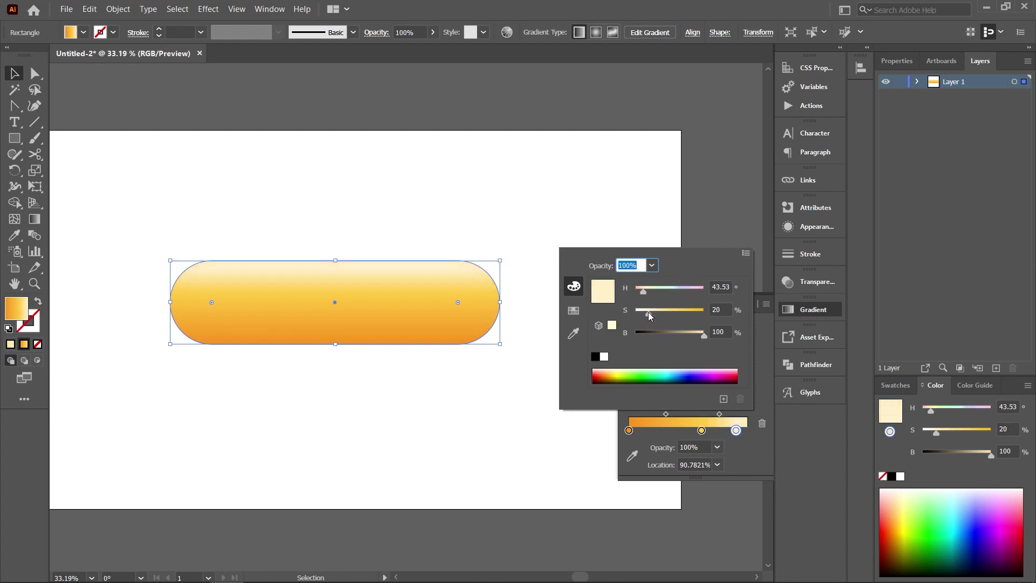
{"action": "key", "text": "Escape"}
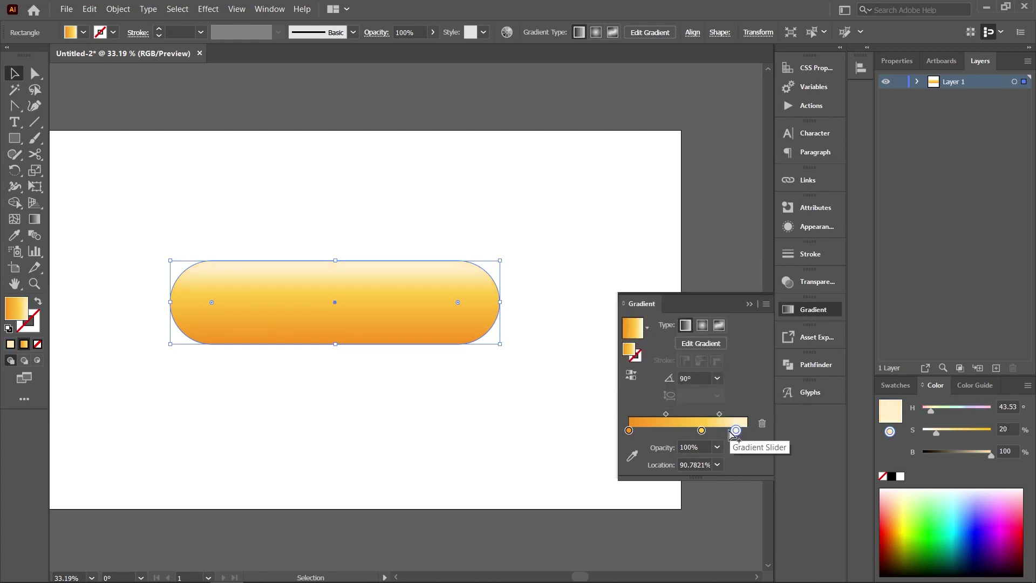
{"action": "mouse_move", "coordinate": [736, 430]}
{"action": "left_mouse_down"}
{"action": "mouse_move", "coordinate": [689, 431]}
{"action": "mouse_move", "coordinate": [747, 431]}
{"action": "mouse_move", "coordinate": [733, 431]}
{"action": "left_mouse_up"}
Add another top stop and fine-tune the pale, yellow stops and blend midpoint.
{"action": "left_click", "coordinate": [700, 431]}
{"action": "left_click", "coordinate": [724, 431]}
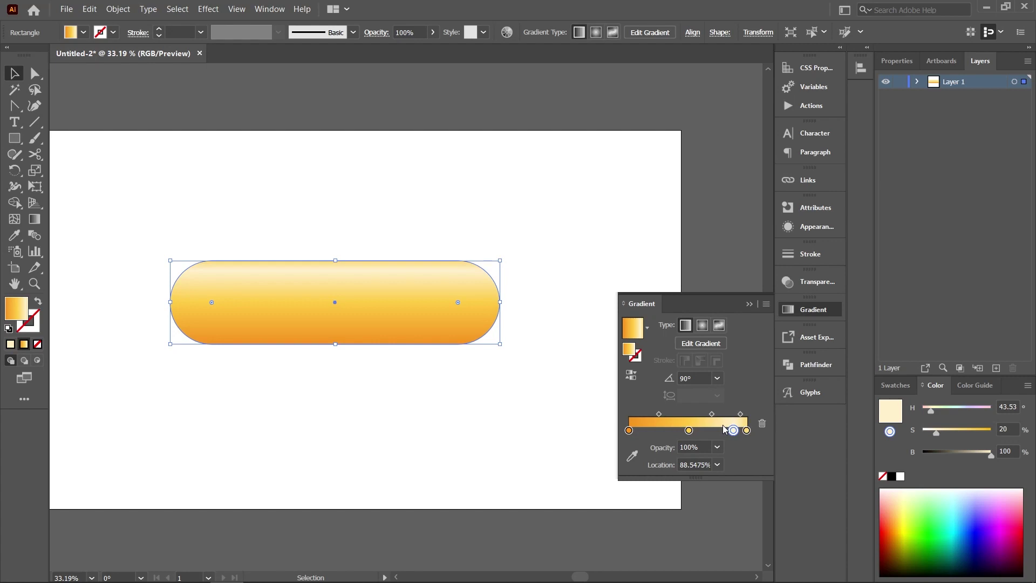
{"action": "left_click_drag", "start_coordinate": [734, 430], "coordinate": [735, 430]}
{"action": "left_click_drag", "start_coordinate": [741, 414], "coordinate": [742, 413]}
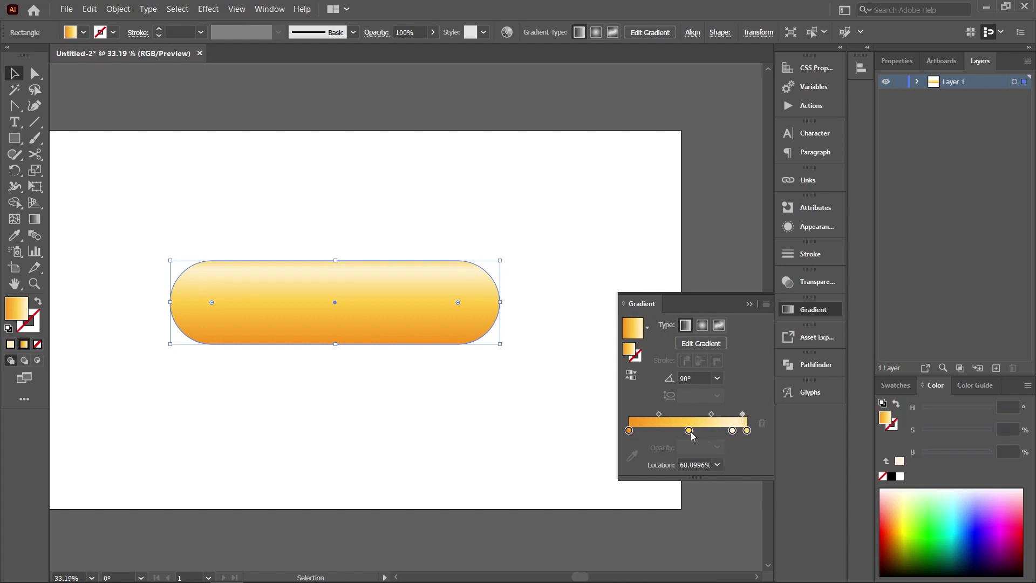
{"action": "left_click_drag", "start_coordinate": [689, 430], "coordinate": [698, 430]}
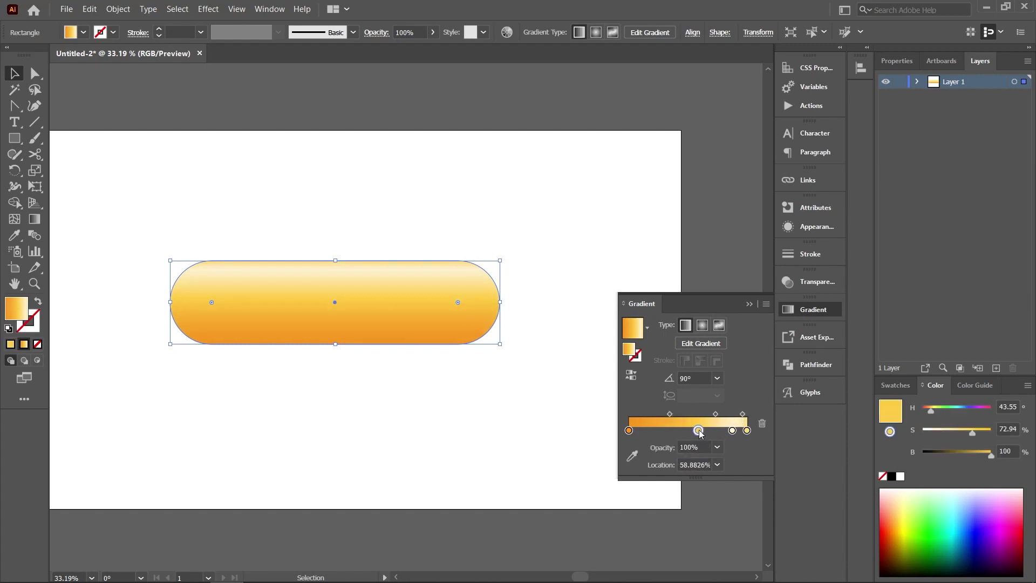
{"action": "left_click", "coordinate": [747, 303]}
{"action": "left_click", "coordinate": [618, 353]}
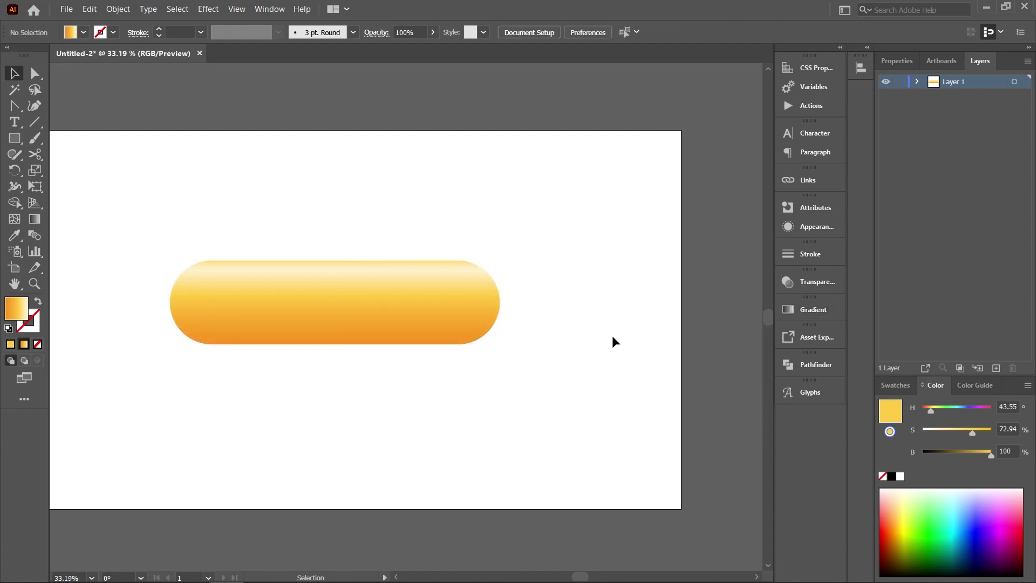
{"action": "left_click", "coordinate": [343, 297]}
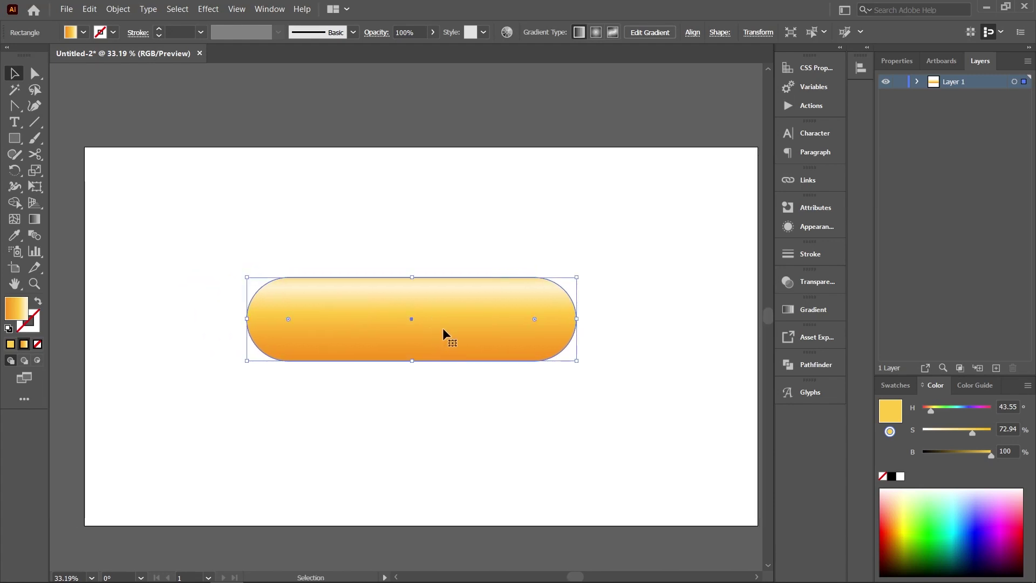
Apply the orange gradient to the pill's outline at 10 pt weight.
{"action": "left_click_drag", "start_coordinate": [22, 315], "coordinate": [40, 324]}
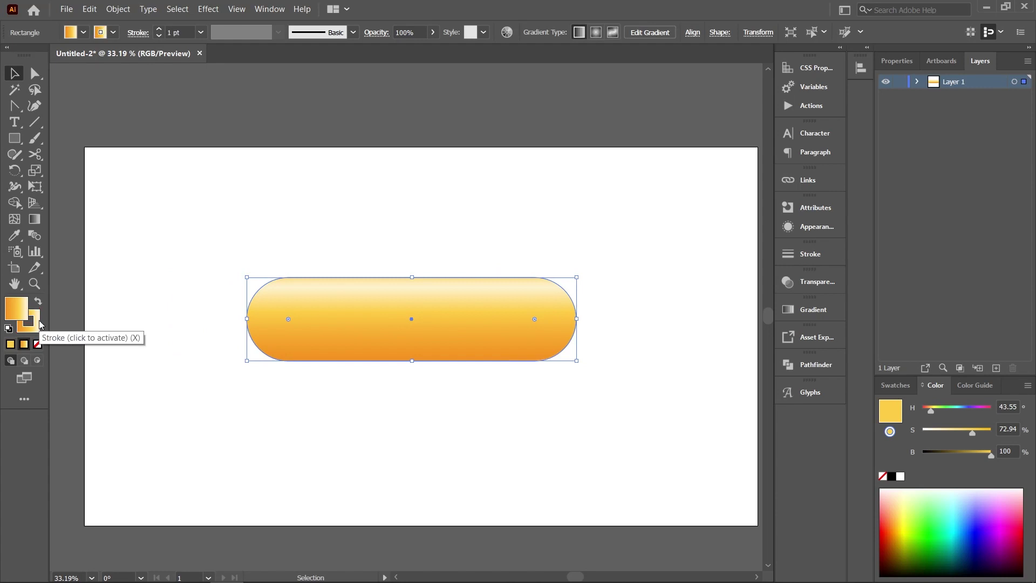
{"action": "left_click", "coordinate": [36, 325]}
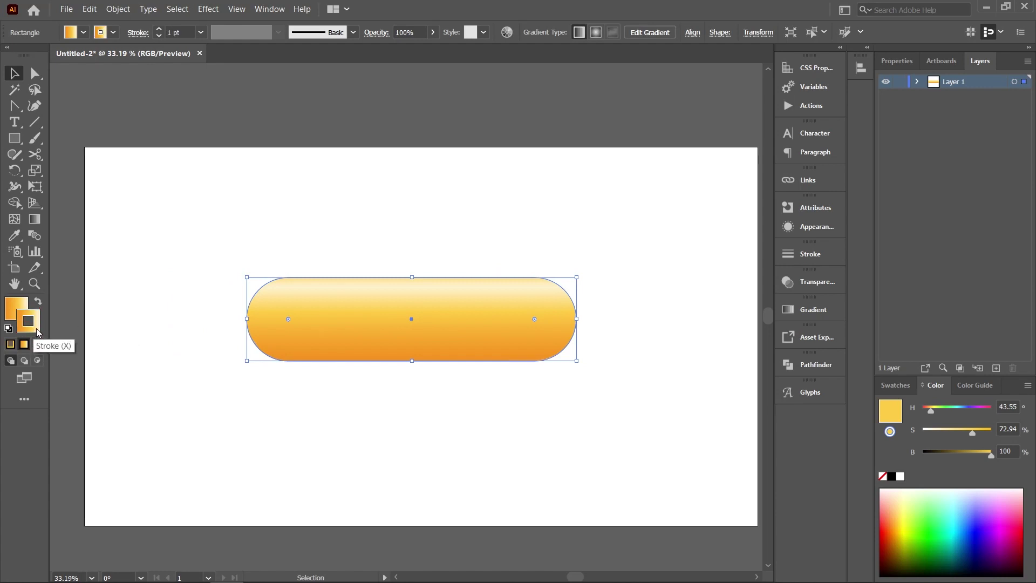
{"action": "left_click", "coordinate": [160, 29]}
{"action": "left_click", "coordinate": [159, 29]}
{"action": "left_click", "coordinate": [159, 29]}
{"action": "left_click", "coordinate": [160, 29]}
{"action": "left_click", "coordinate": [160, 29]}
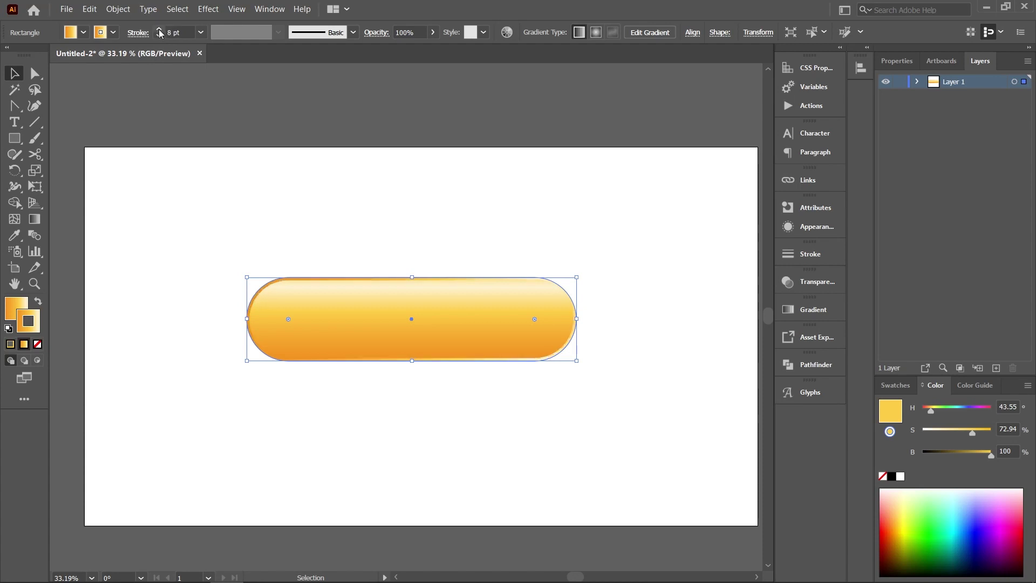
Set the outline gradient to 90° and reverse it, orange along the top.
{"action": "left_click", "coordinate": [785, 312]}
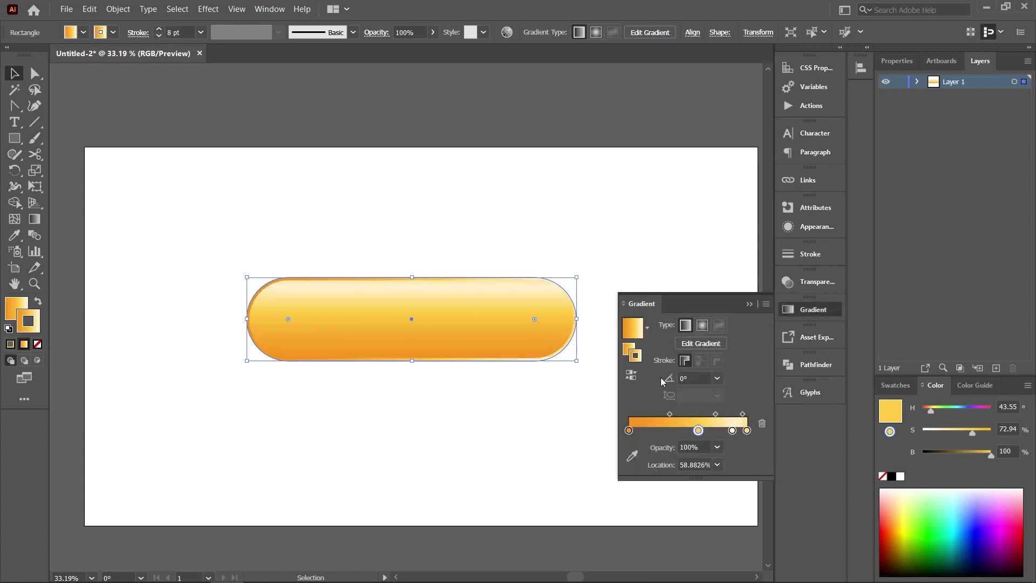
{"action": "left_click", "coordinate": [717, 377]}
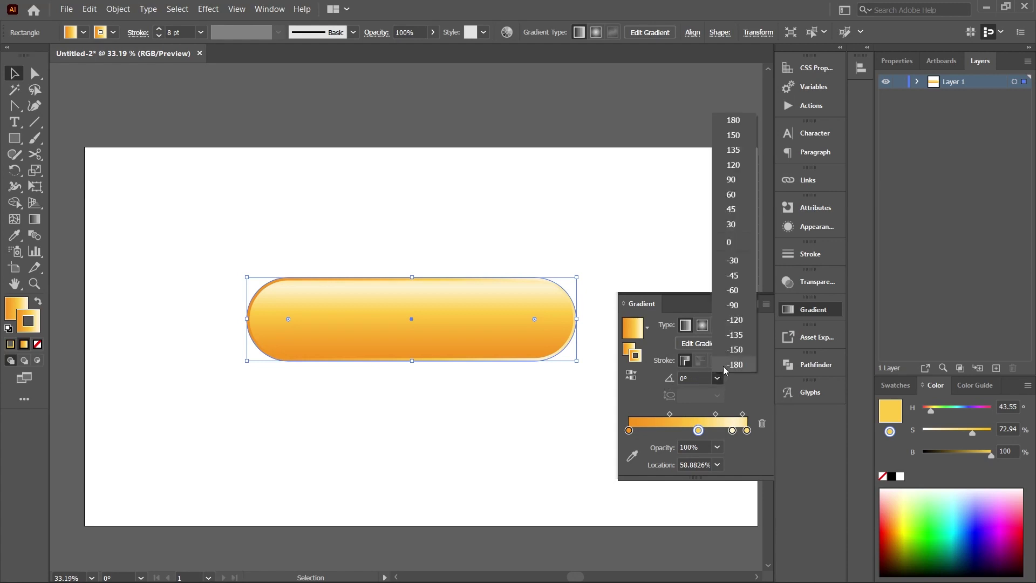
{"action": "left_click", "coordinate": [748, 181]}
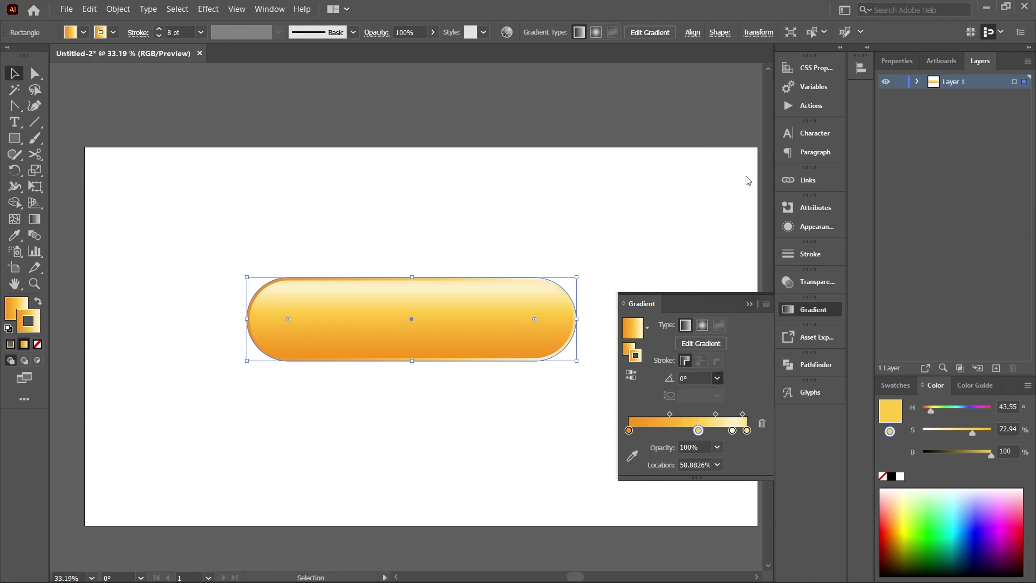
{"action": "left_click", "coordinate": [630, 375]}
{"action": "left_click", "coordinate": [750, 303]}
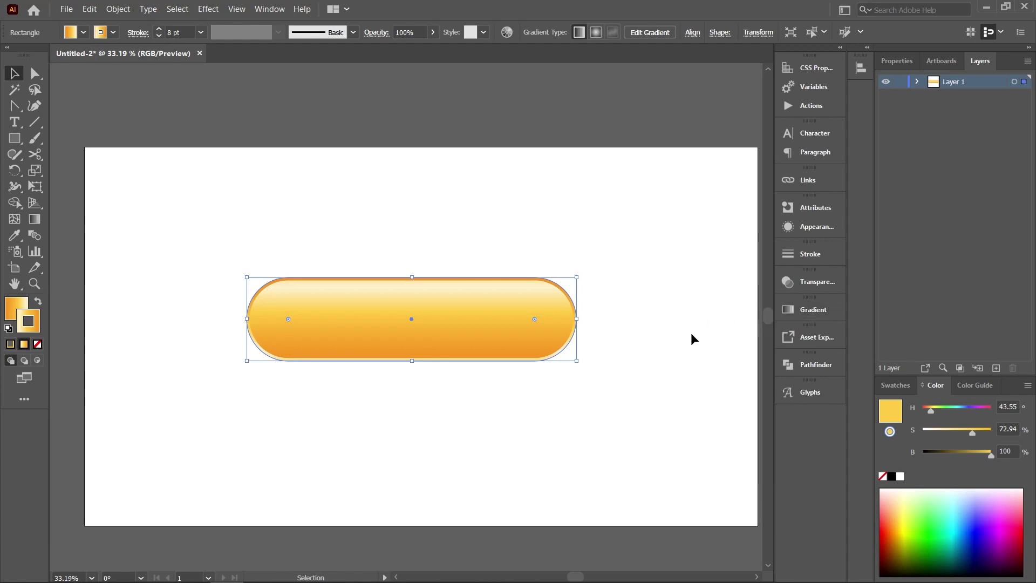
{"action": "left_click", "coordinate": [707, 329]}
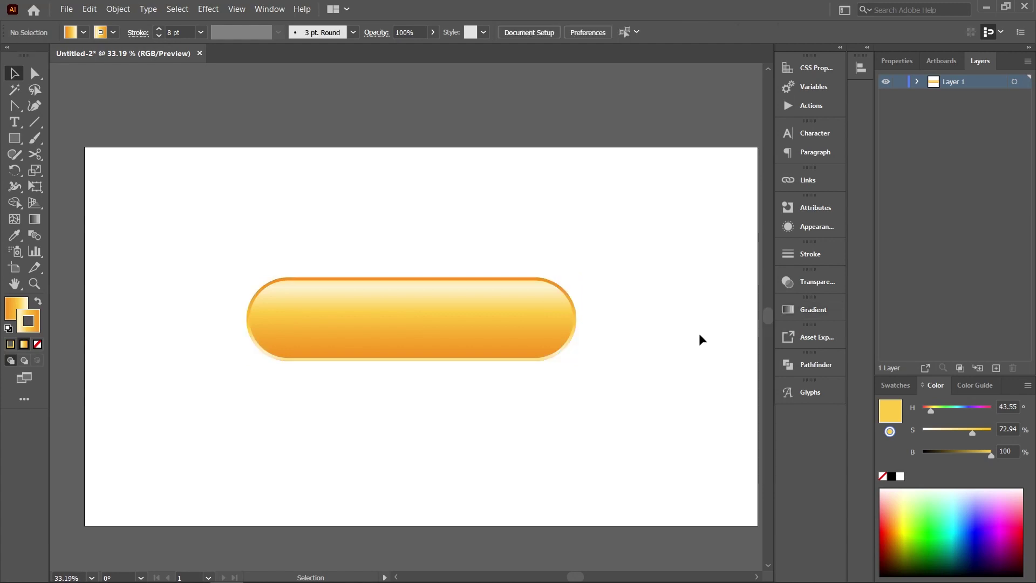
{"action": "left_click", "coordinate": [528, 296]}
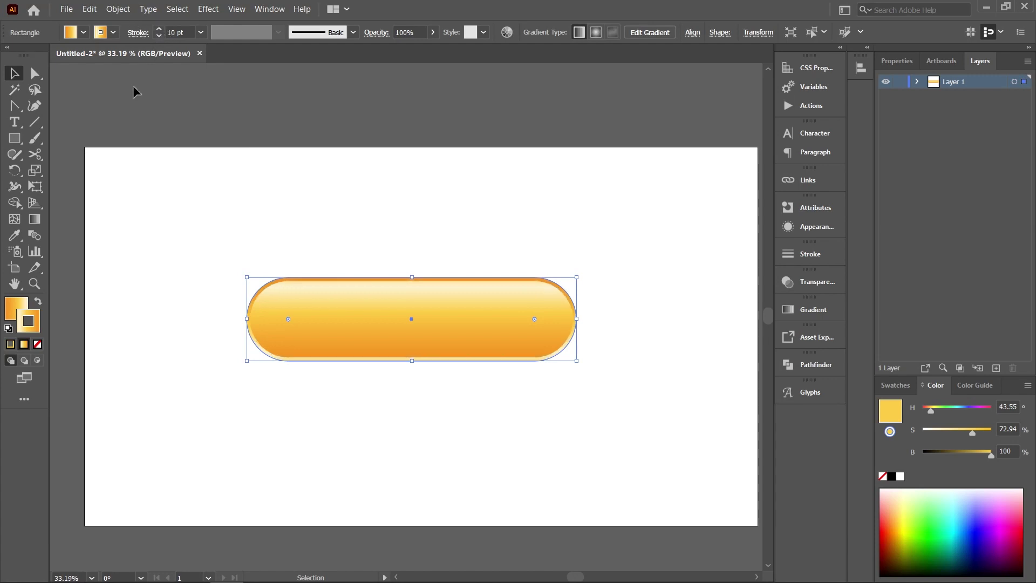
{"action": "left_click", "coordinate": [113, 144]}
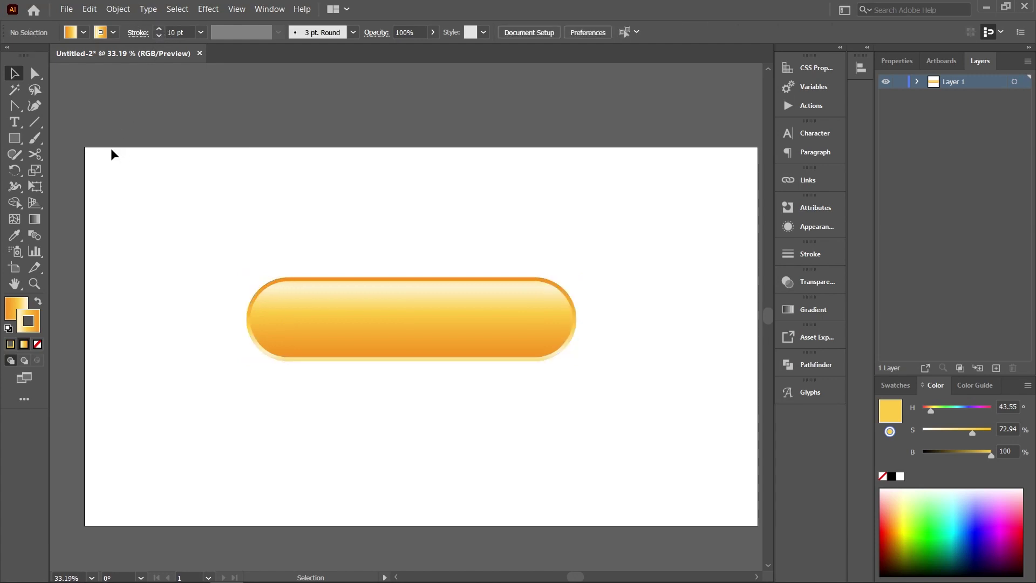
{"action": "left_click", "coordinate": [430, 321]}
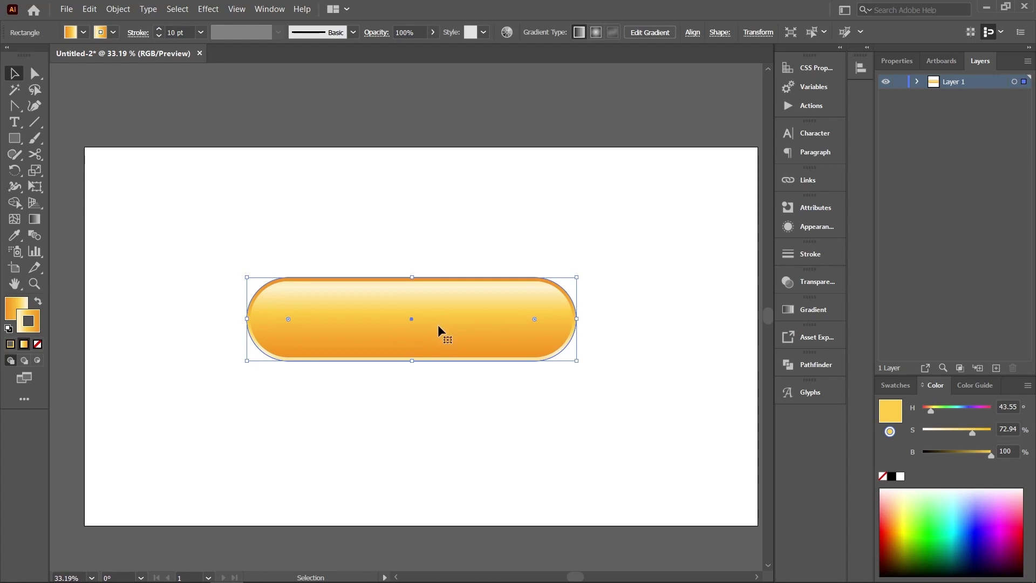
{"action": "key", "text": "ctrl+plus"}
{"action": "key", "text": "ctrl+plus"}
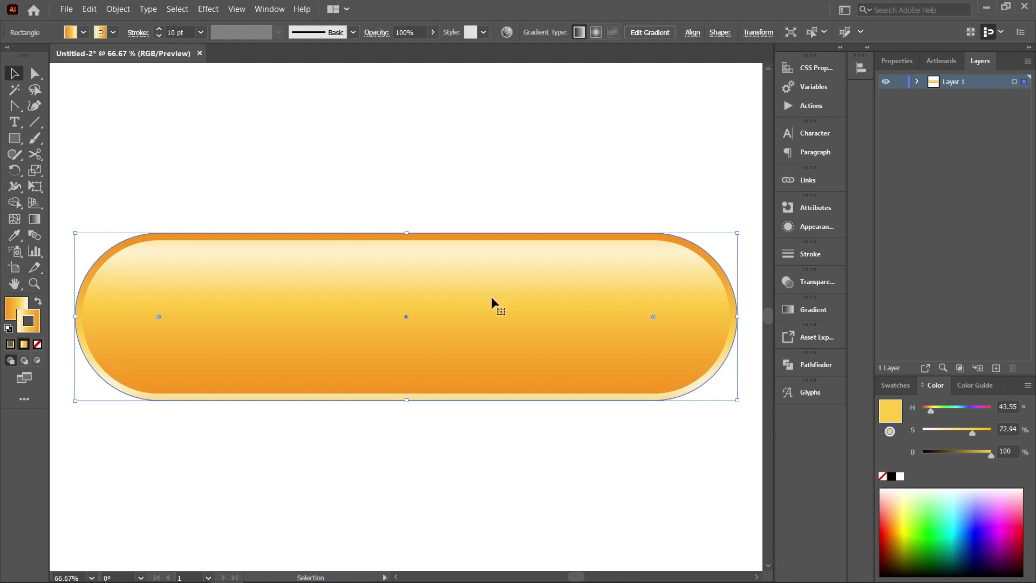
Paste a shrunken pill copy inside the original and draw a rectangle over its lower part.
{"action": "key", "text": "ctrl"}
{"action": "left_click_drag", "start_coordinate": [736, 232], "coordinate": [716, 234]}
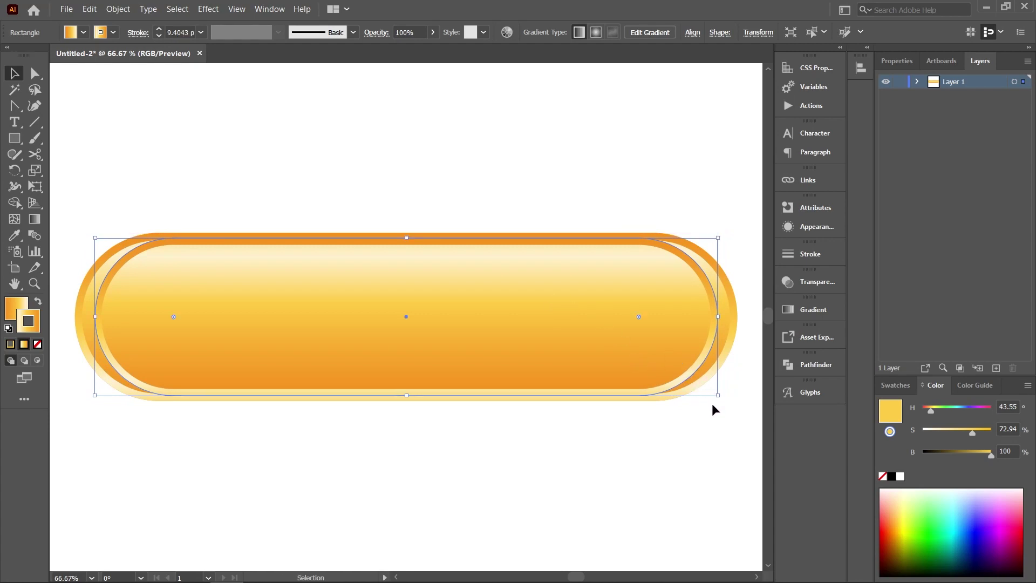
{"action": "key", "text": "m"}
{"action": "mouse_move", "coordinate": [730, 430]}
{"action": "left_mouse_down"}
{"action": "mouse_move", "coordinate": [42, 290]}
{"action": "mouse_move", "coordinate": [74, 286]}
{"action": "left_mouse_up"}
{"action": "key", "text": "v"}
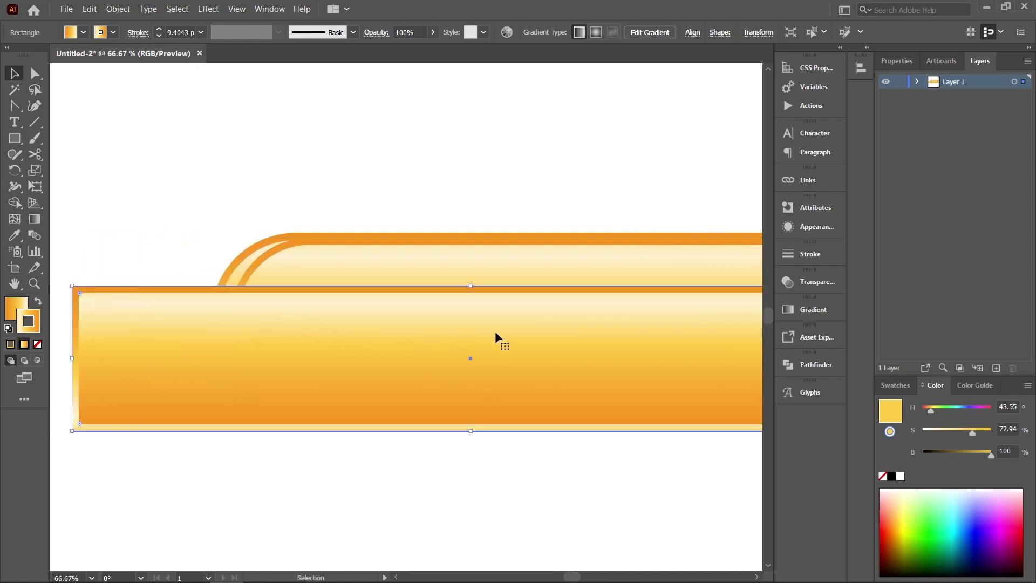
{"action": "left_click_drag", "start_coordinate": [573, 353], "coordinate": [475, 354]}
{"action": "key", "text": "ctrl+minus"}
{"action": "left_click", "coordinate": [418, 227]}
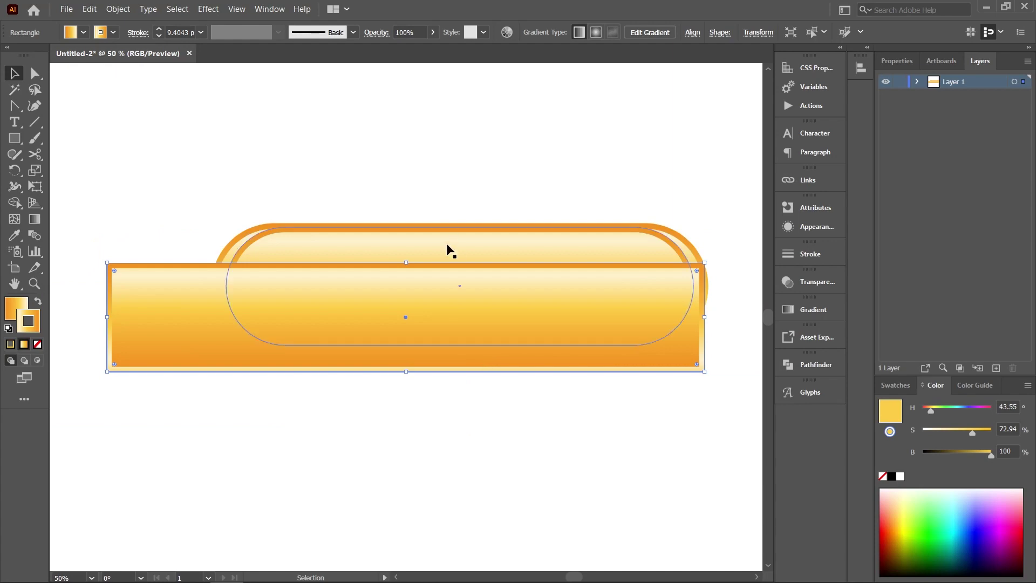
Trim away the inner pill's lower regions with Shape Builder, keeping the top band.
{"action": "left_click", "coordinate": [484, 298], "text": "shift"}
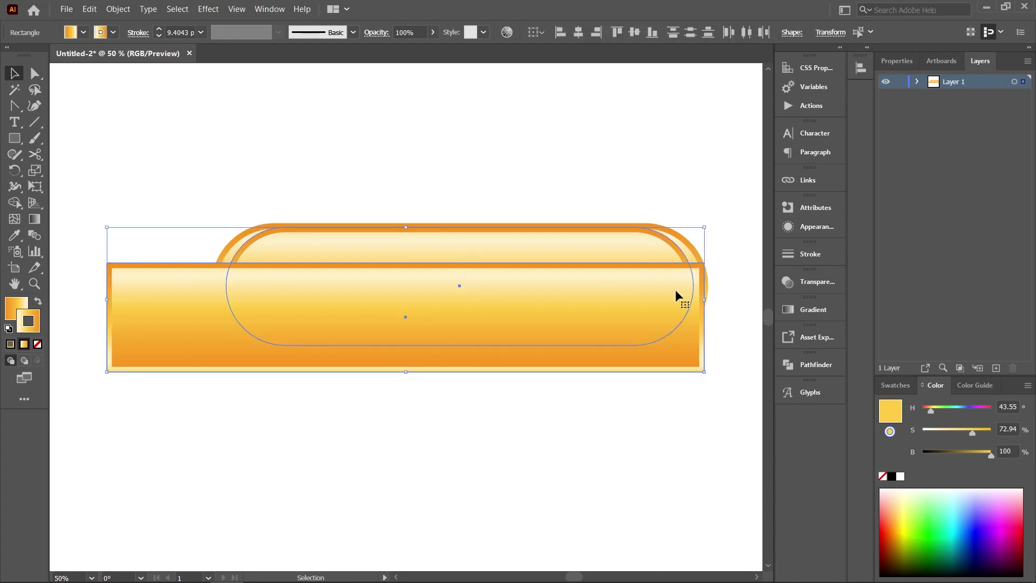
{"action": "key", "text": "shift+m"}
{"action": "left_click_drag", "start_coordinate": [529, 295], "coordinate": [555, 390]}
{"action": "key", "text": "v"}
{"action": "left_click", "coordinate": [550, 405]}
Set the top highlight band's stroke to None.
{"action": "left_click", "coordinate": [552, 246]}
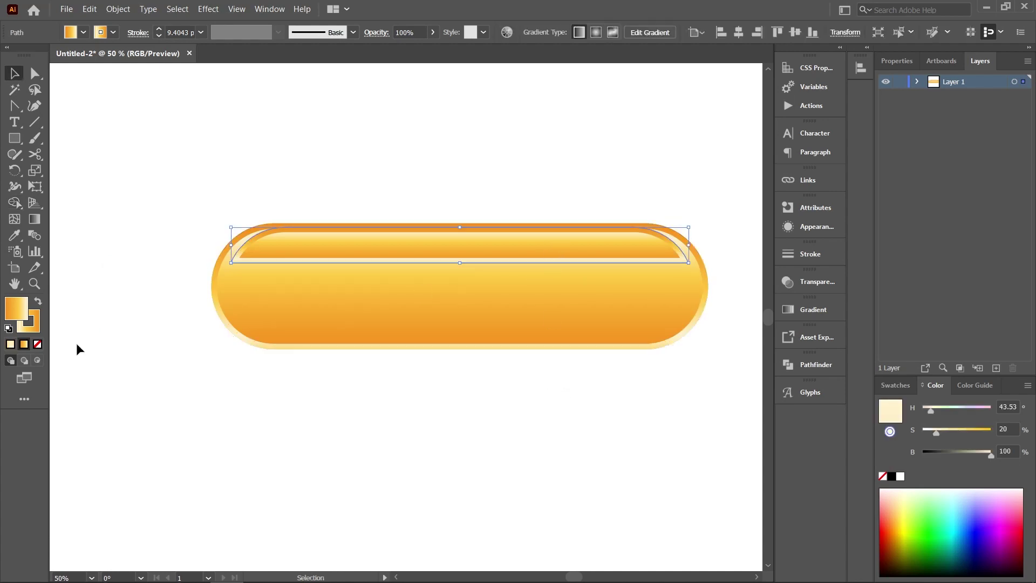
{"action": "left_click", "coordinate": [34, 329]}
{"action": "left_click", "coordinate": [38, 343]}
{"action": "left_click", "coordinate": [102, 365]}
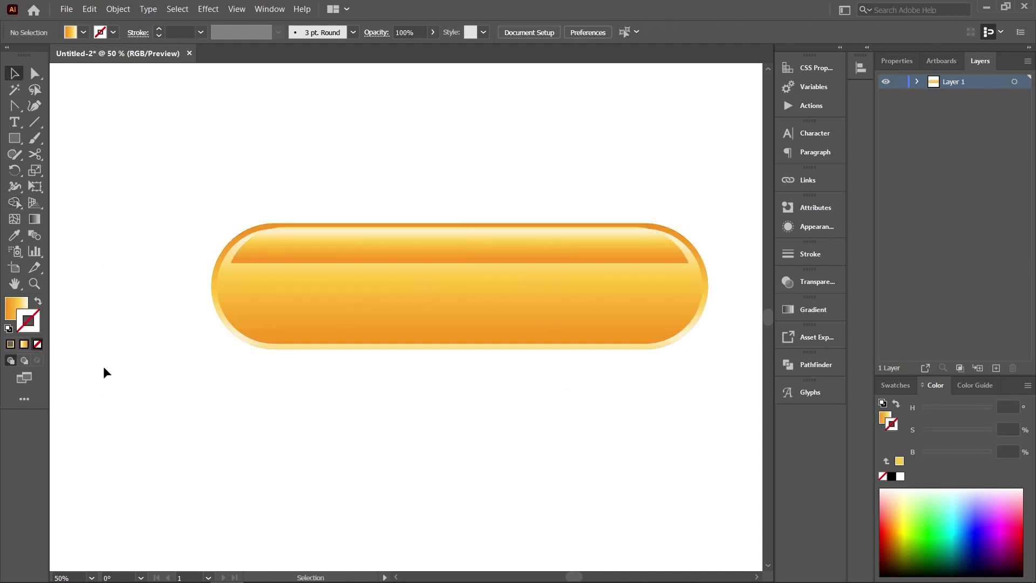
Narrow the top highlight to about 864 px and nudge it slightly down inside the rim.
{"action": "left_click", "coordinate": [467, 241]}
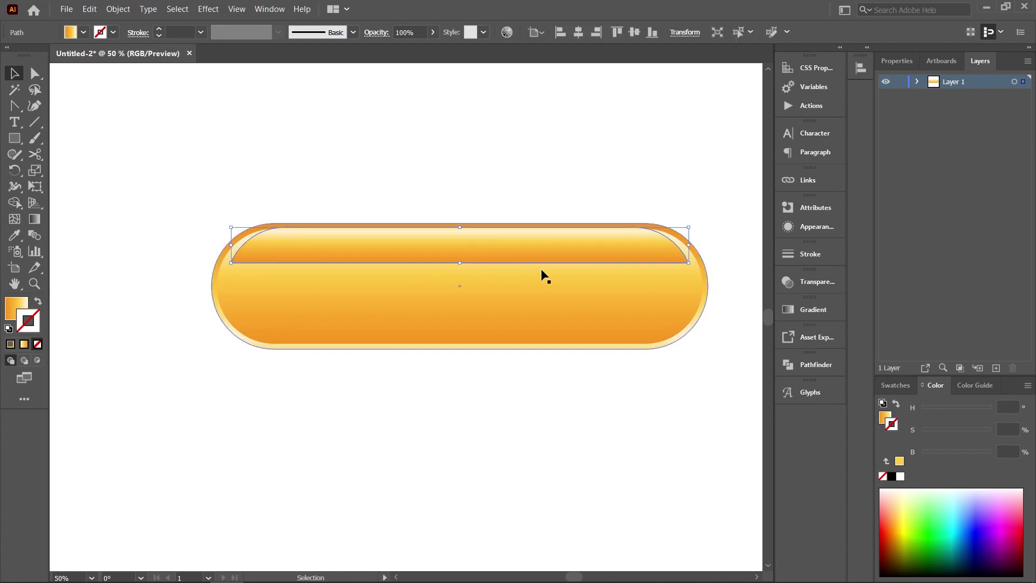
{"action": "key", "text": "ctrl+plus"}
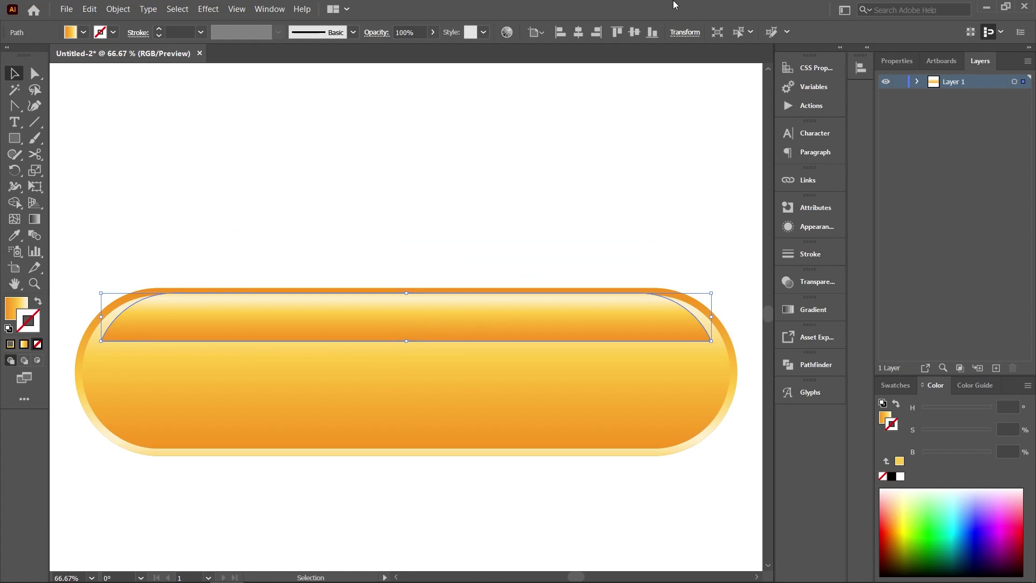
{"action": "left_click_drag", "start_coordinate": [712, 292], "coordinate": [700, 293]}
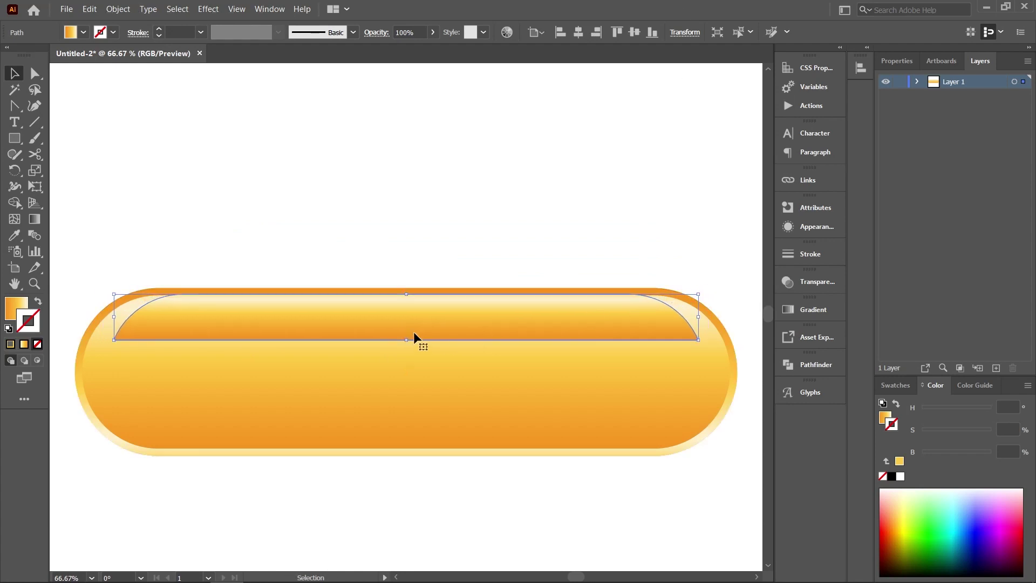
{"action": "left_click_drag", "start_coordinate": [413, 331], "coordinate": [427, 331]}
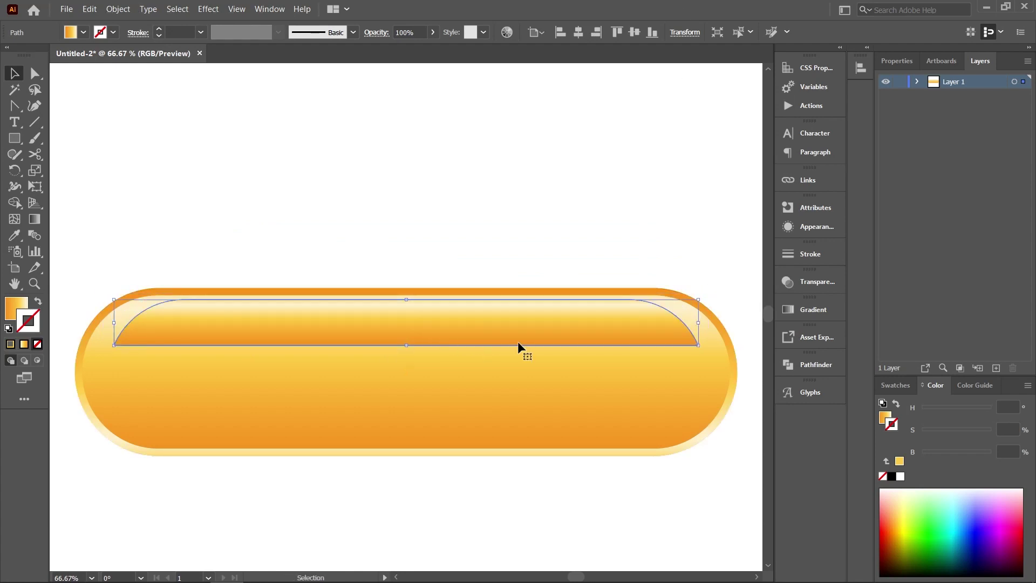
{"action": "left_click_drag", "start_coordinate": [699, 322], "coordinate": [717, 316]}
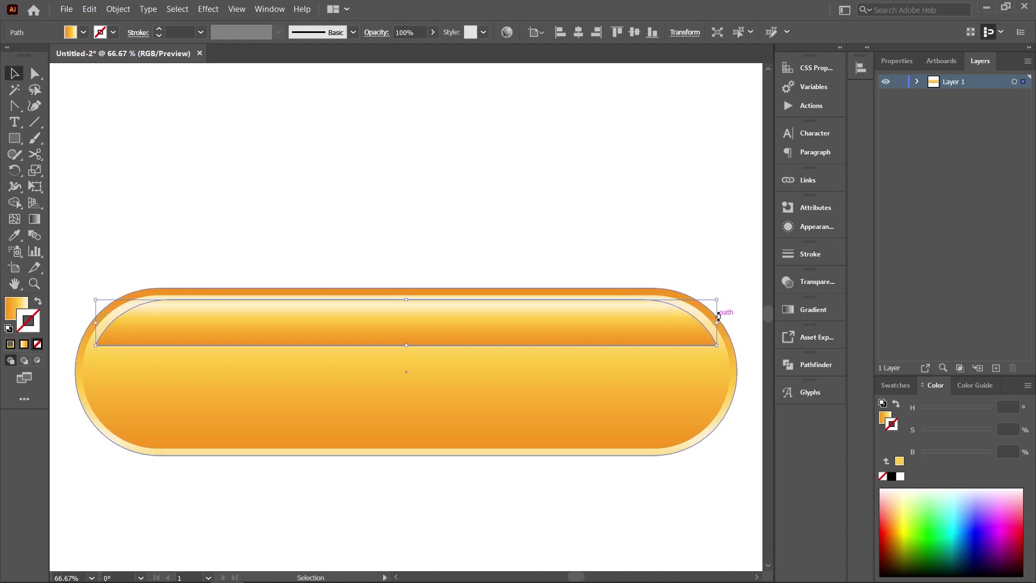
Reduce the highlight's gradient to two stops by removing the orange and extra stops.
{"action": "left_click", "coordinate": [798, 311]}
{"action": "left_click", "coordinate": [630, 350]}
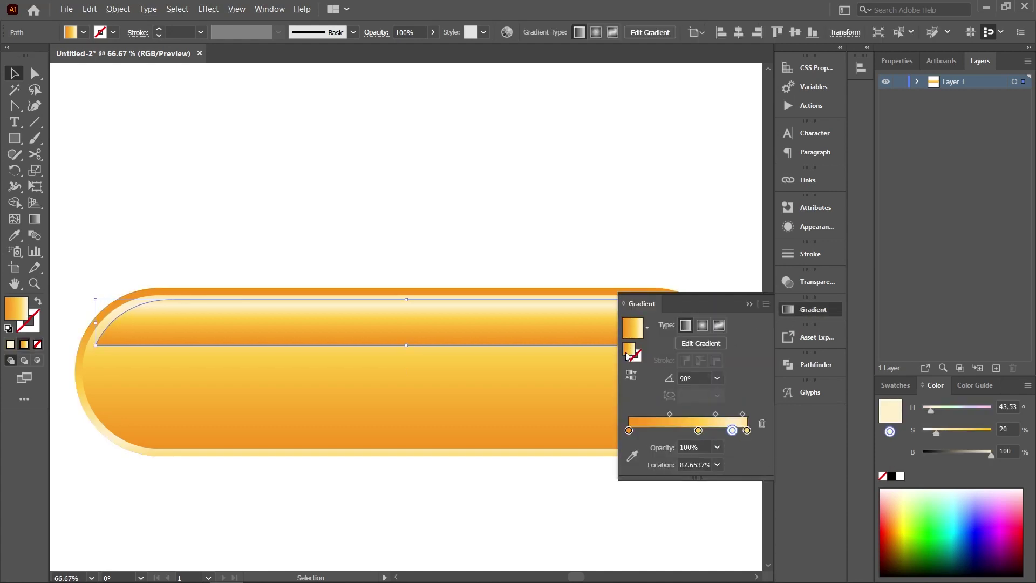
{"action": "left_click", "coordinate": [628, 374]}
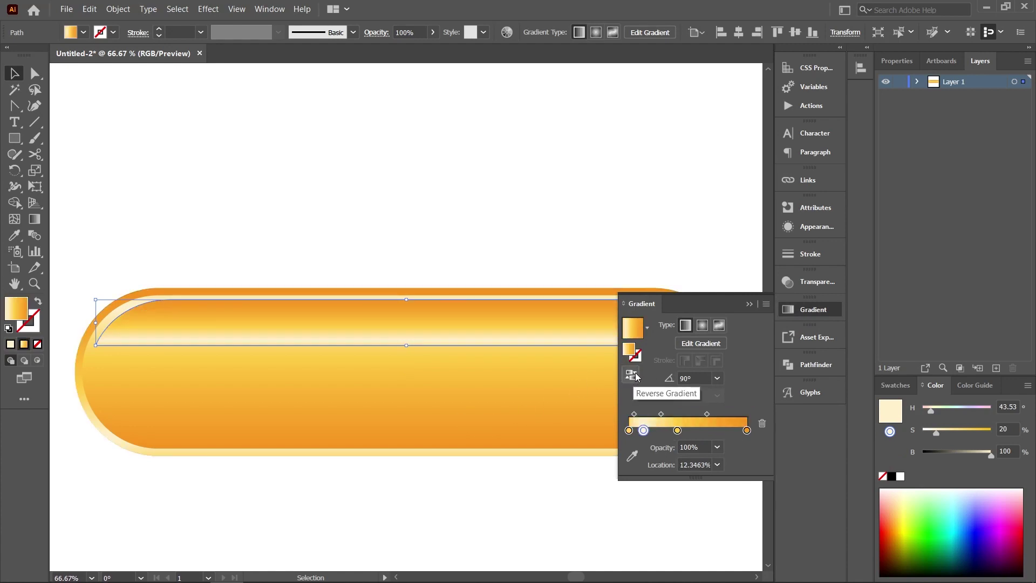
{"action": "left_click", "coordinate": [636, 377]}
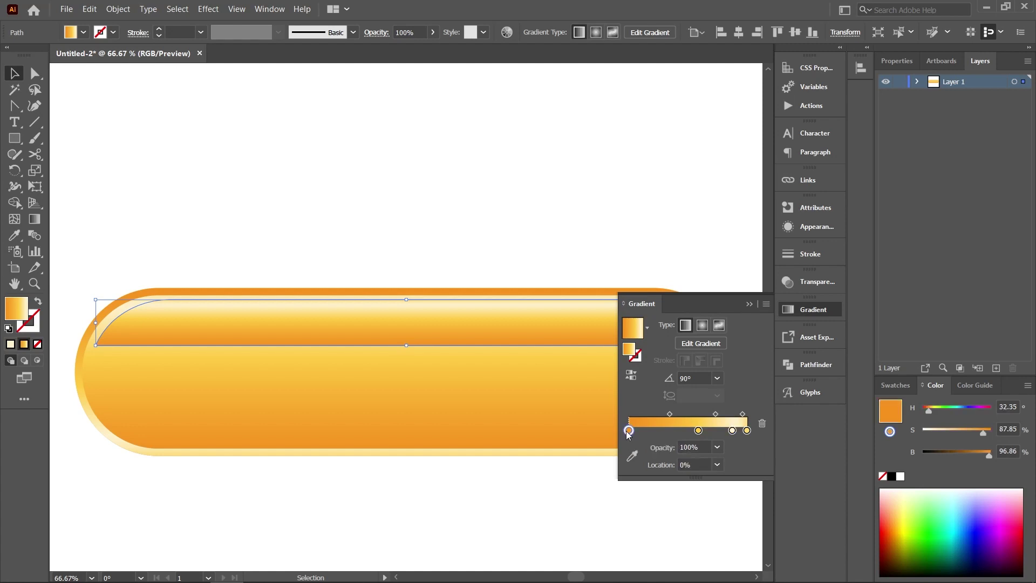
{"action": "left_click_drag", "start_coordinate": [628, 430], "coordinate": [633, 459]}
{"action": "left_click_drag", "start_coordinate": [698, 430], "coordinate": [619, 435]}
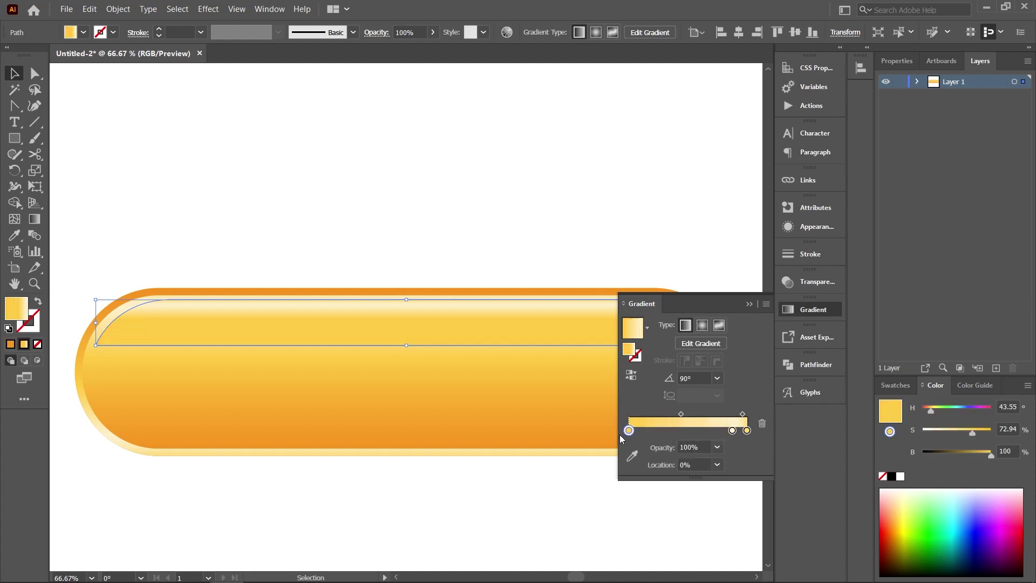
{"action": "mouse_move", "coordinate": [747, 430]}
{"action": "left_mouse_down"}
{"action": "mouse_move", "coordinate": [740, 459]}
{"action": "mouse_move", "coordinate": [747, 430]}
{"action": "left_mouse_up"}
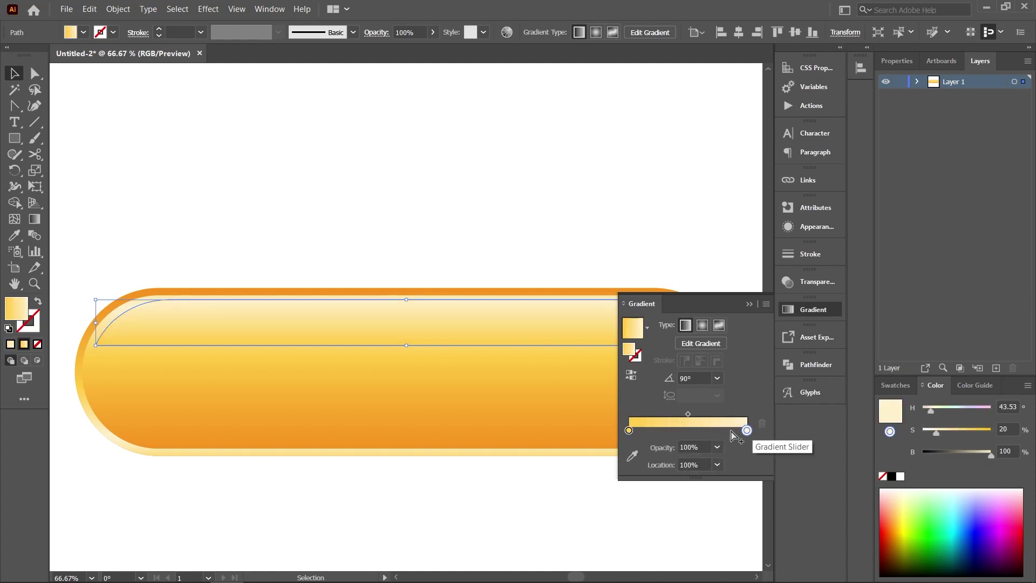
Make the left stop 0% opacity and the right stop white.
{"action": "left_click", "coordinate": [628, 430]}
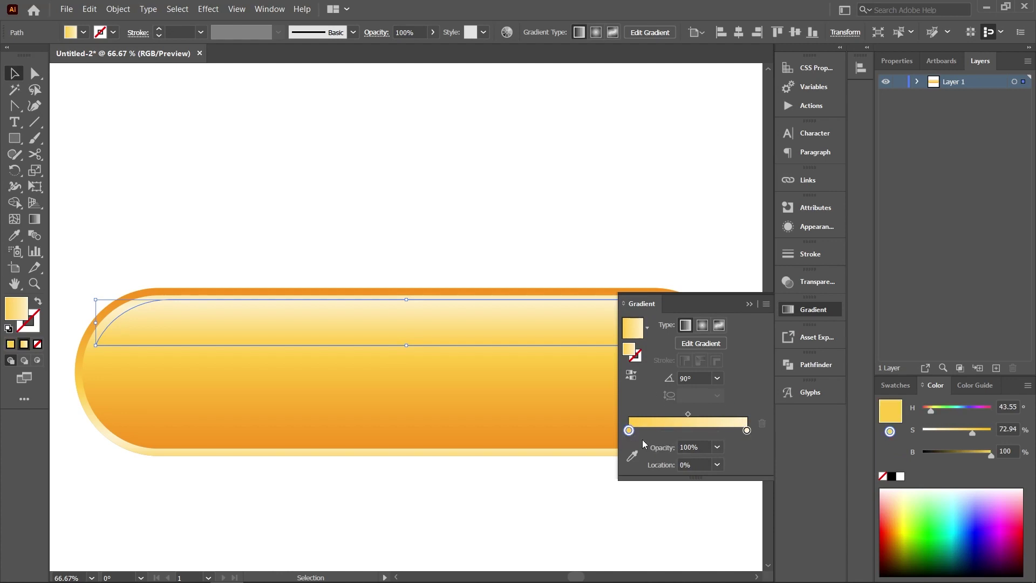
{"action": "left_click", "coordinate": [719, 448]}
{"action": "left_click", "coordinate": [741, 287]}
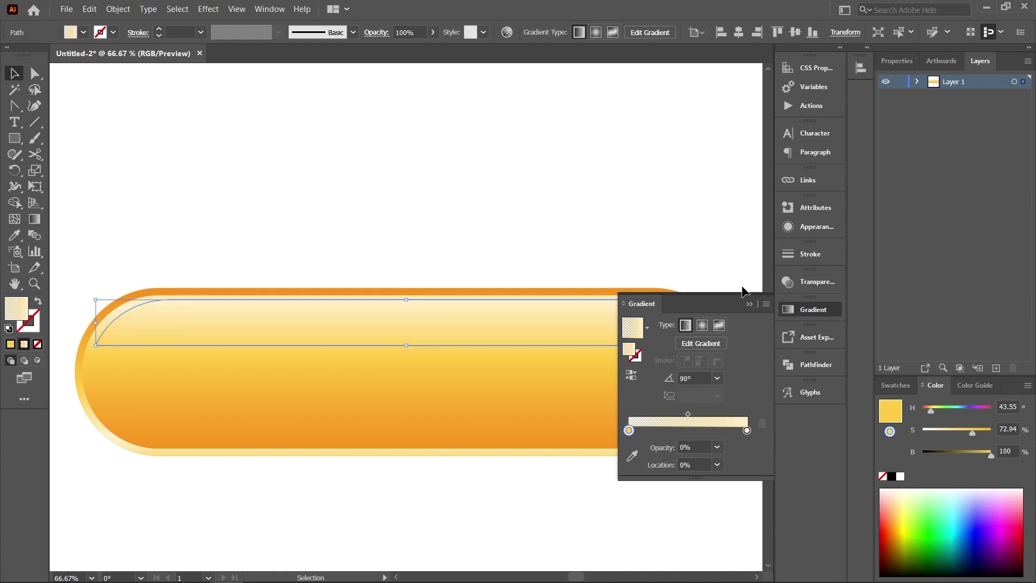
{"action": "left_click", "coordinate": [746, 430]}
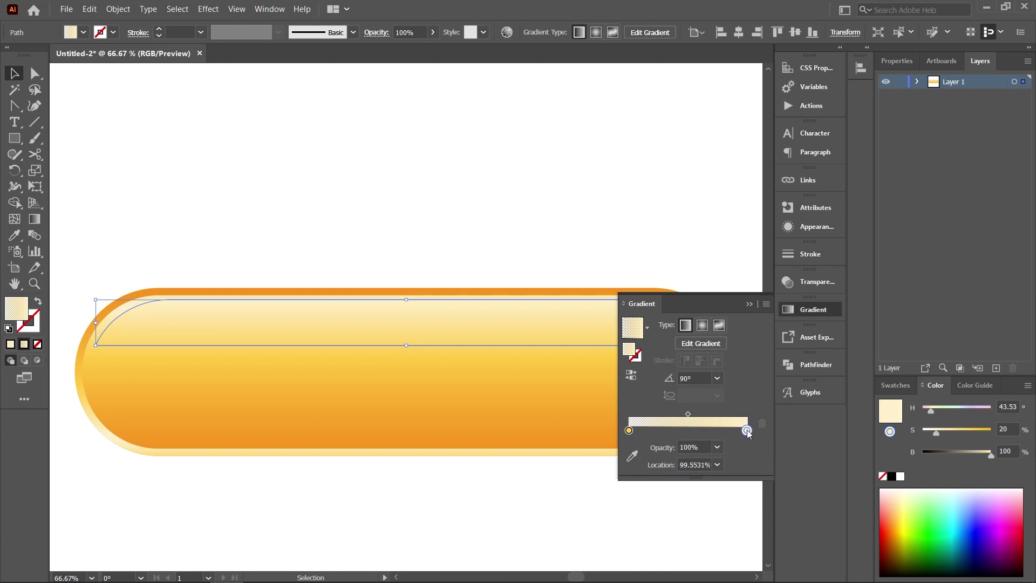
{"action": "double_click", "coordinate": [747, 430]}
{"action": "left_click", "coordinate": [605, 356]}
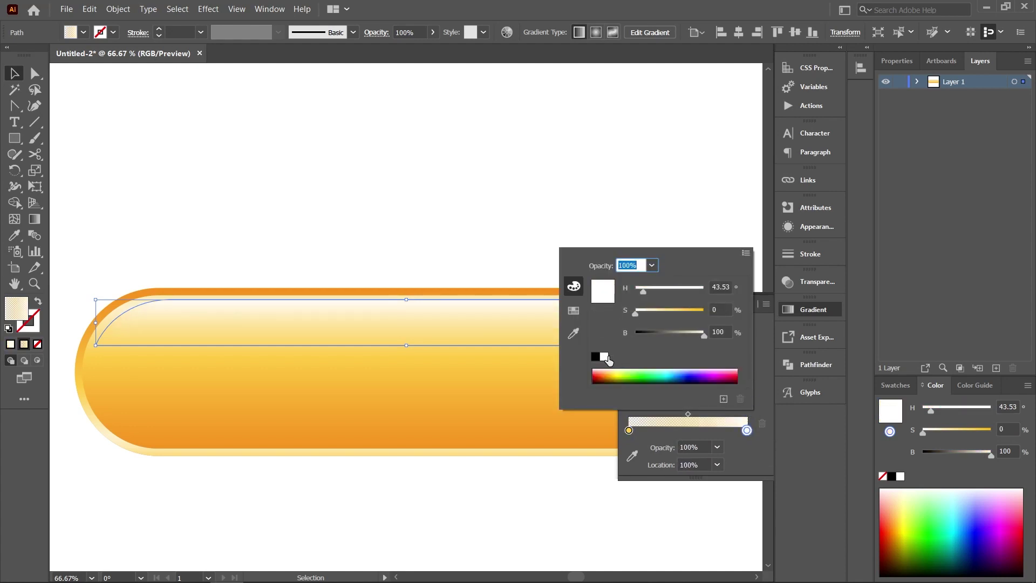
{"action": "left_click", "coordinate": [763, 402]}
{"action": "left_click", "coordinate": [740, 307]}
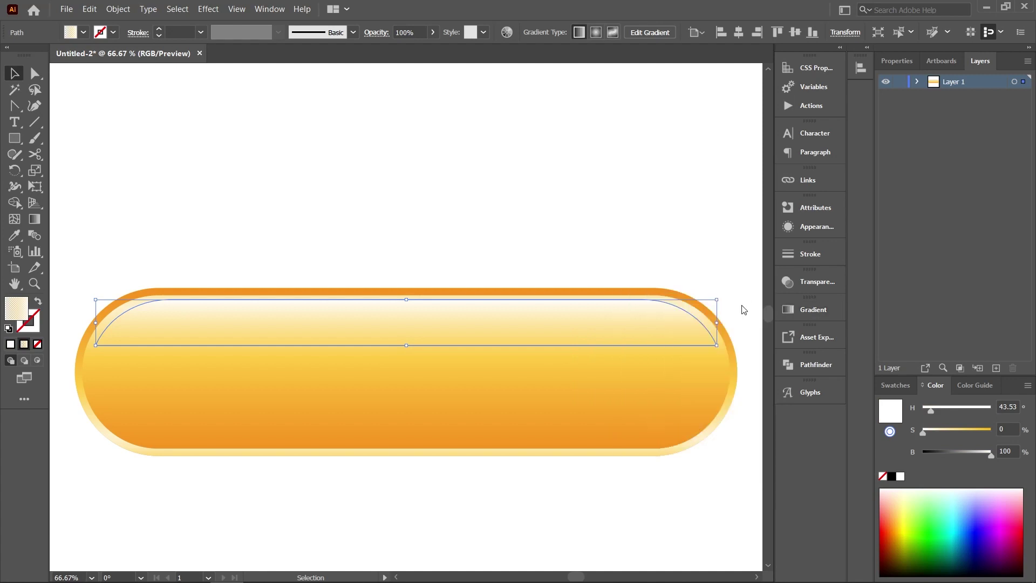
{"action": "left_click", "coordinate": [676, 214]}
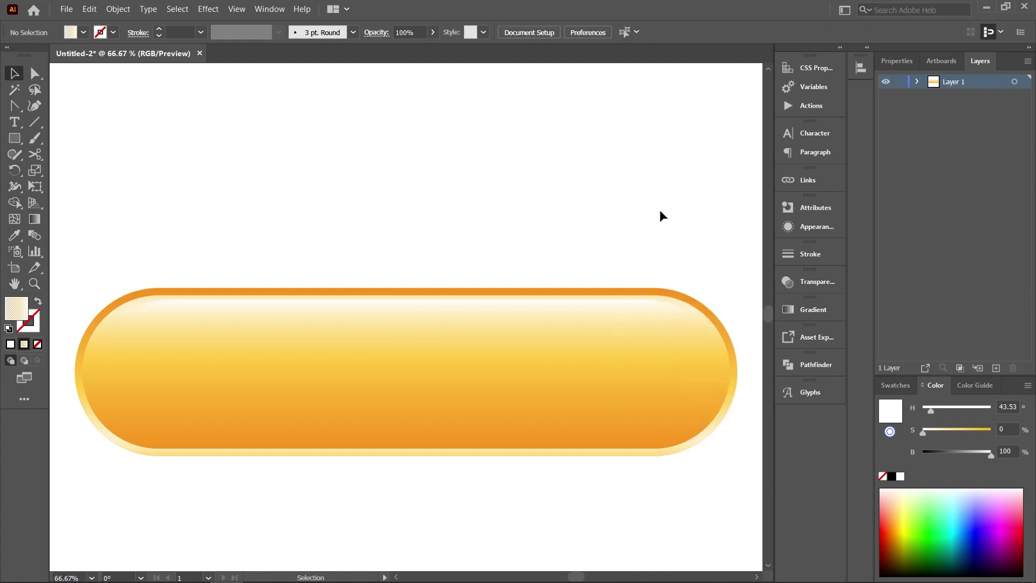
Move the white gradient stop in to about 86.6%.
{"action": "left_click", "coordinate": [581, 326]}
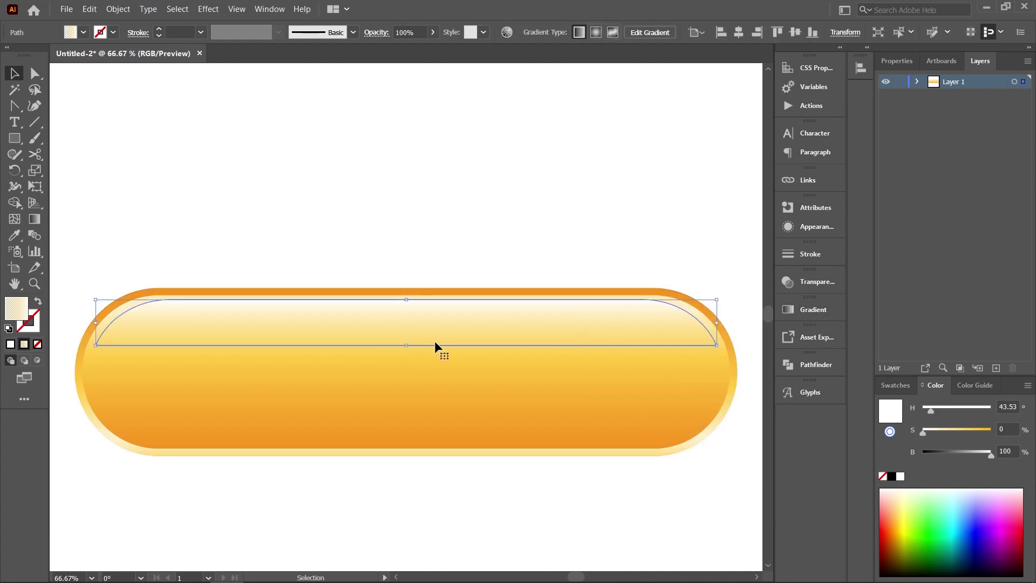
{"action": "left_click", "coordinate": [779, 312]}
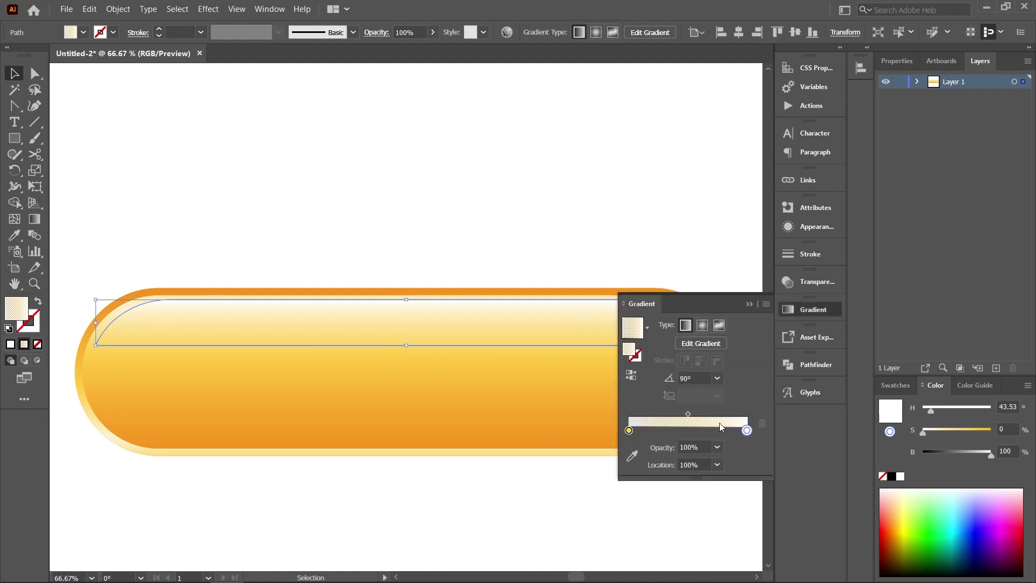
{"action": "left_click_drag", "start_coordinate": [748, 431], "coordinate": [731, 435]}
{"action": "left_click", "coordinate": [748, 304]}
{"action": "left_click", "coordinate": [735, 252]}
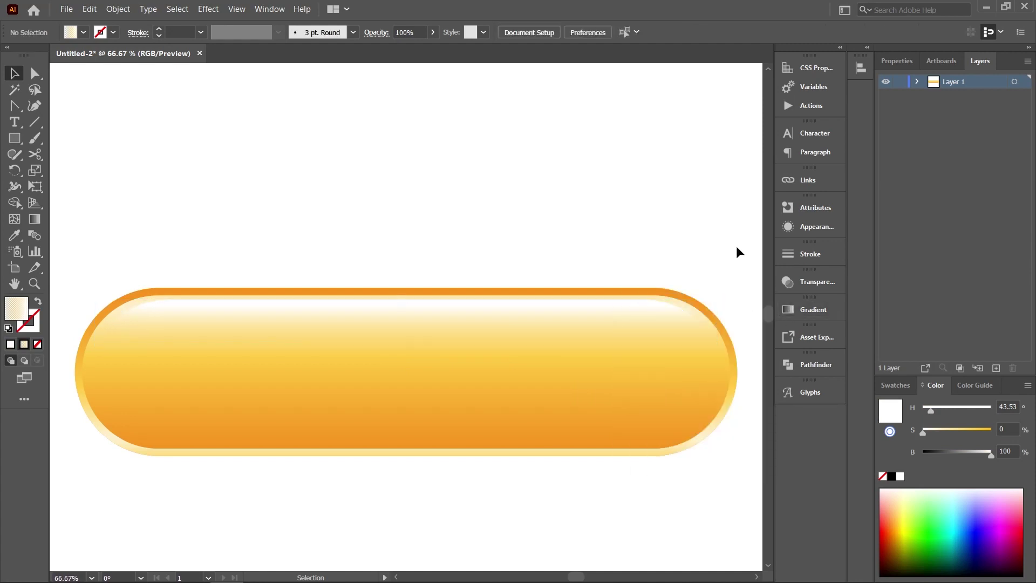
Paste a copy of the large pill in front and remove its outline.
{"action": "left_click", "coordinate": [683, 365]}
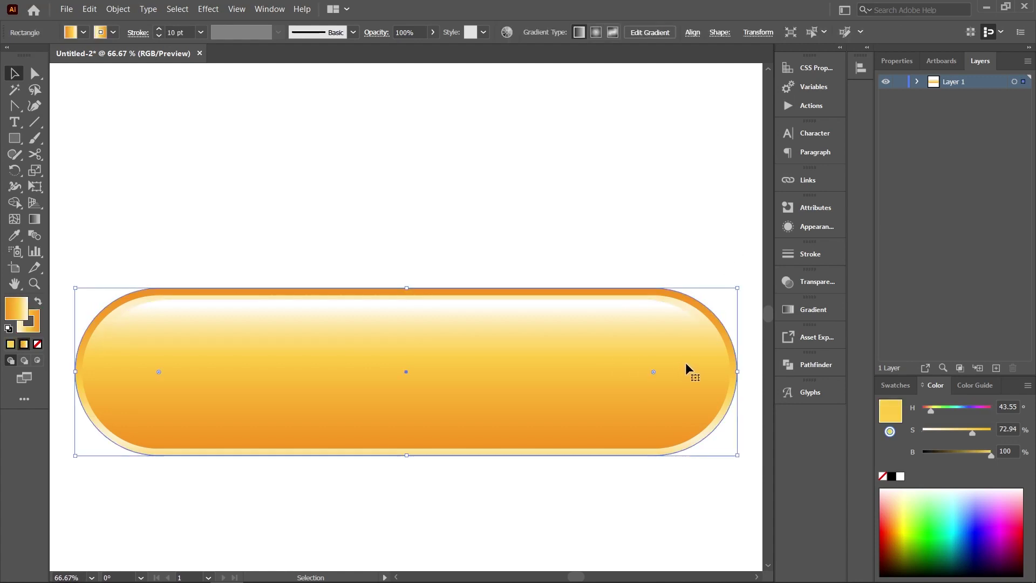
{"action": "left_click", "coordinate": [687, 369], "text": "ctrl"}
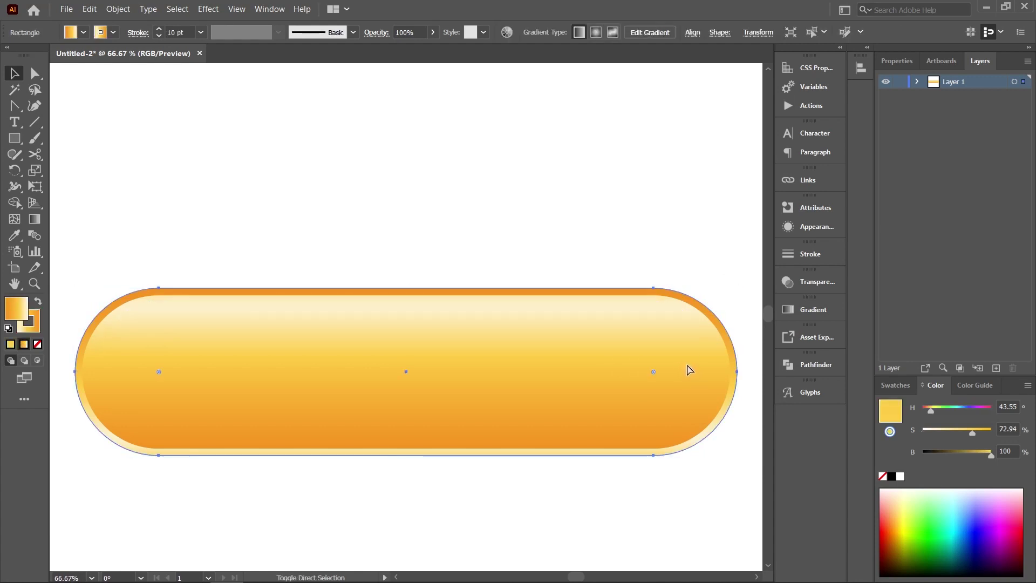
{"action": "left_click", "coordinate": [35, 326]}
{"action": "left_click", "coordinate": [38, 345]}
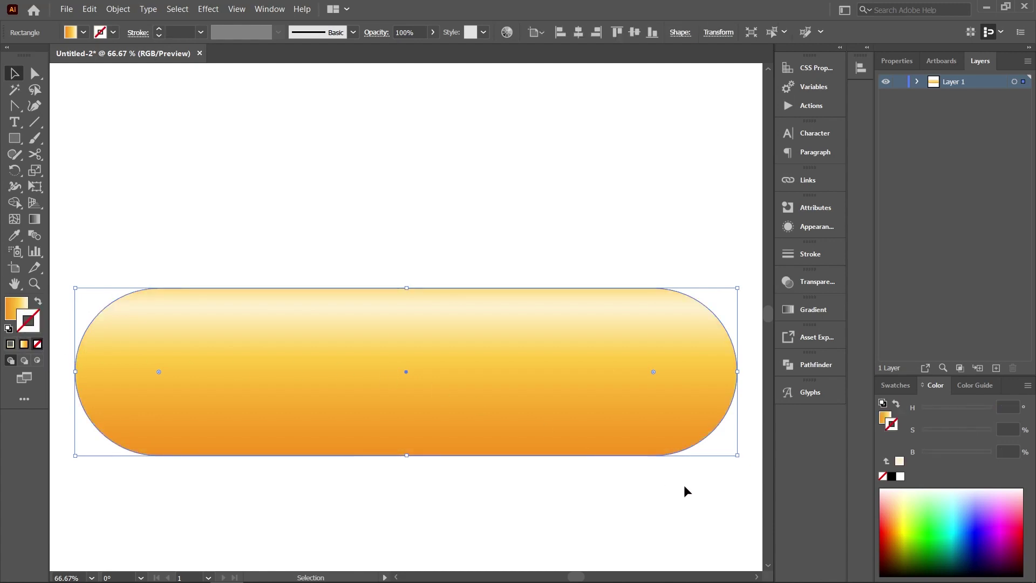
Draw a rectangle covering the pill copy's lower half, its top edge at the middle.
{"action": "key", "text": "m"}
{"action": "left_click_drag", "start_coordinate": [747, 485], "coordinate": [66, 361]}
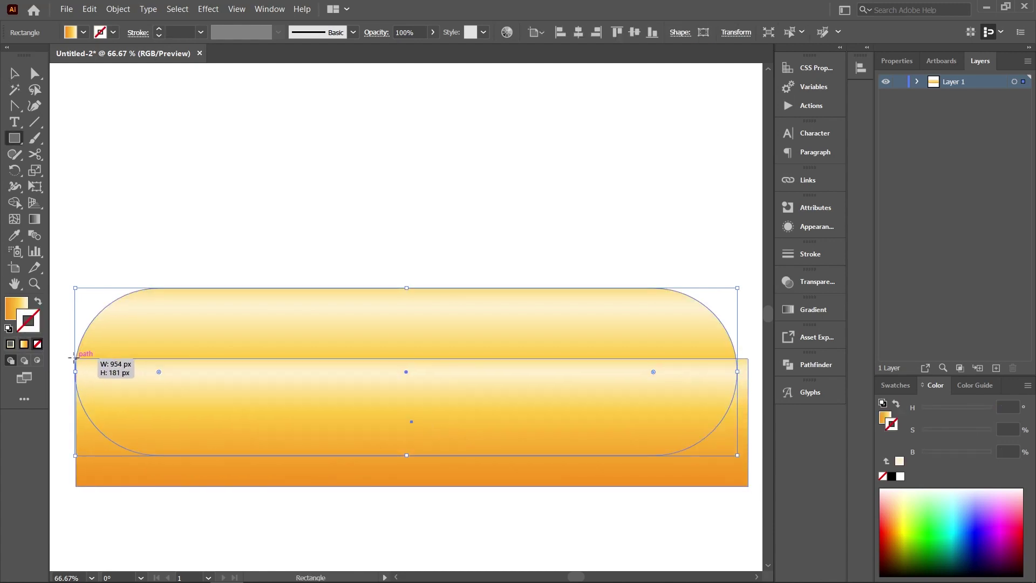
{"action": "left_click_drag", "start_coordinate": [65, 362], "coordinate": [62, 362]}
{"action": "key", "text": "v"}
{"action": "left_click_drag", "start_coordinate": [406, 362], "coordinate": [405, 366]}
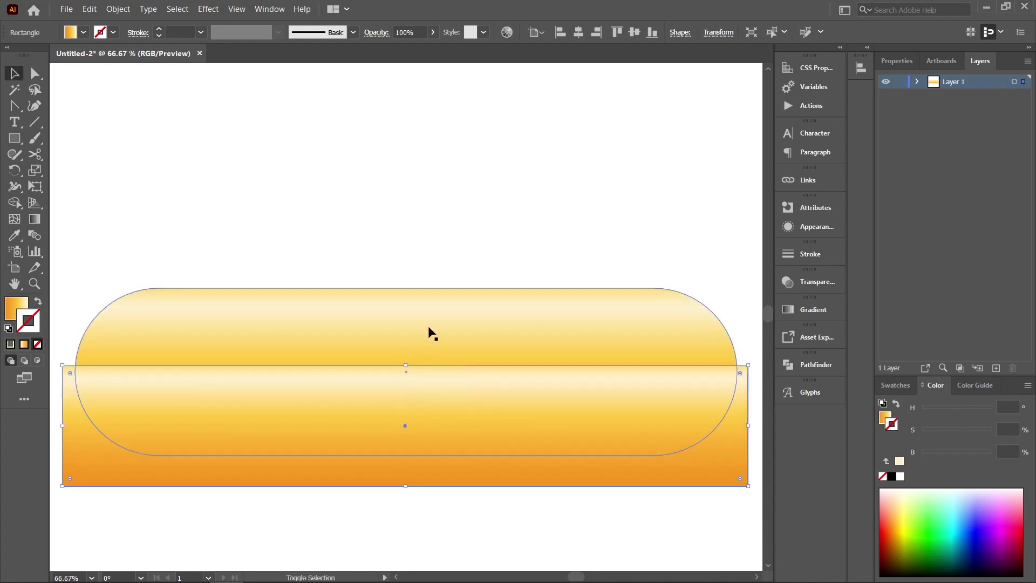
Split the pill copy with Shape Builder, merging the lower regions to isolate the top half.
{"action": "left_click", "coordinate": [427, 328], "text": "shift"}
{"action": "key", "text": "shift+m"}
{"action": "left_click_drag", "start_coordinate": [314, 400], "coordinate": [336, 474]}
{"action": "key", "text": "v"}
{"action": "left_click", "coordinate": [339, 507]}
{"action": "left_click", "coordinate": [335, 334]}
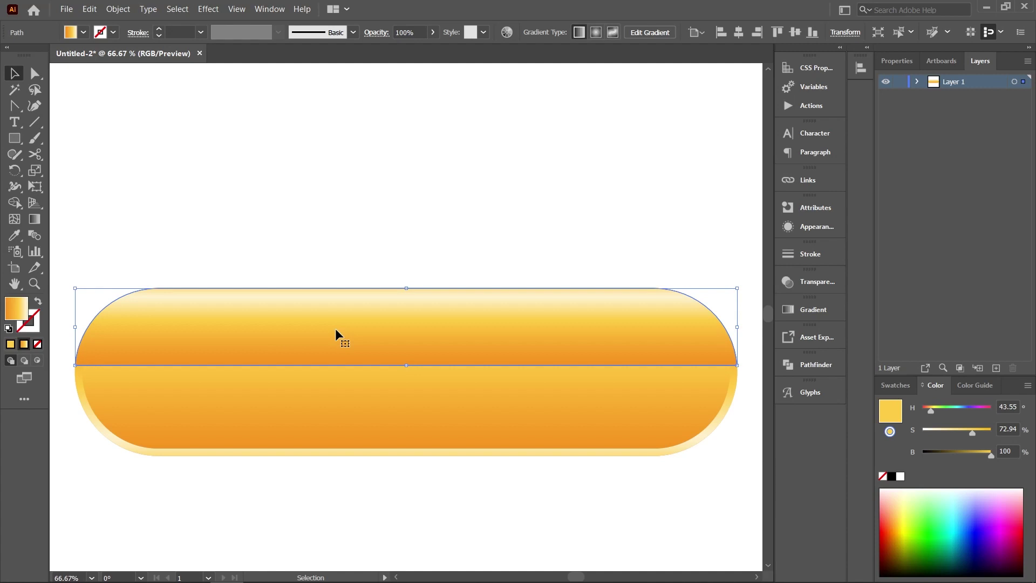
Round the top-half piece's corners to about 40 px and bow its bottom edge into a gentle curve.
{"action": "key", "text": "a"}
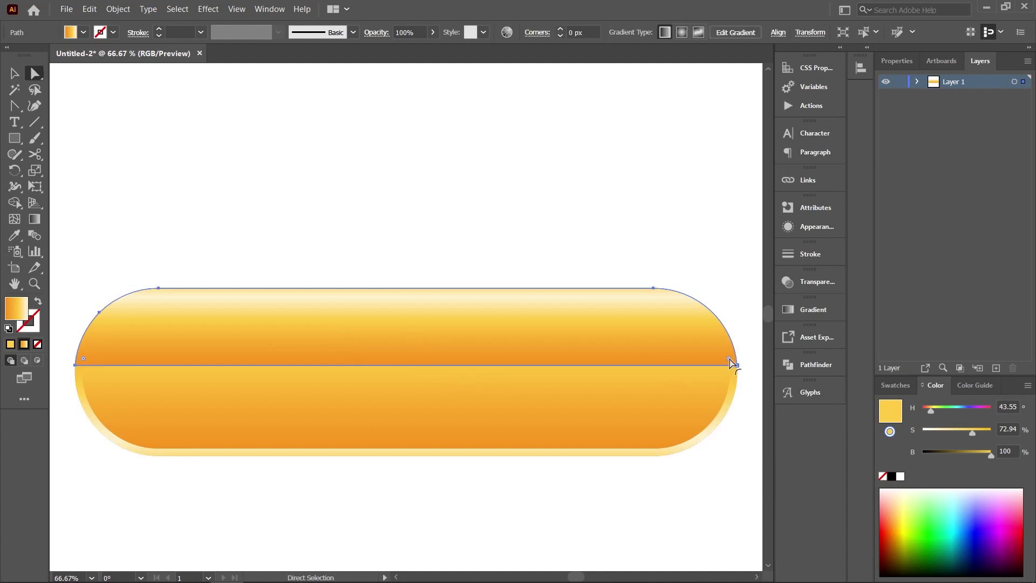
{"action": "left_click_drag", "start_coordinate": [83, 361], "coordinate": [122, 340]}
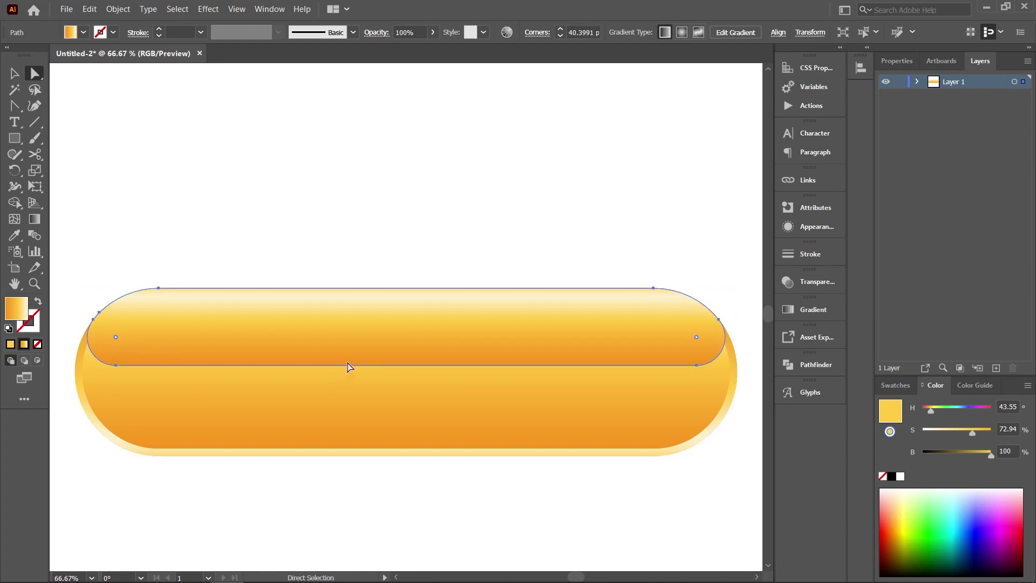
{"action": "key", "text": "p"}
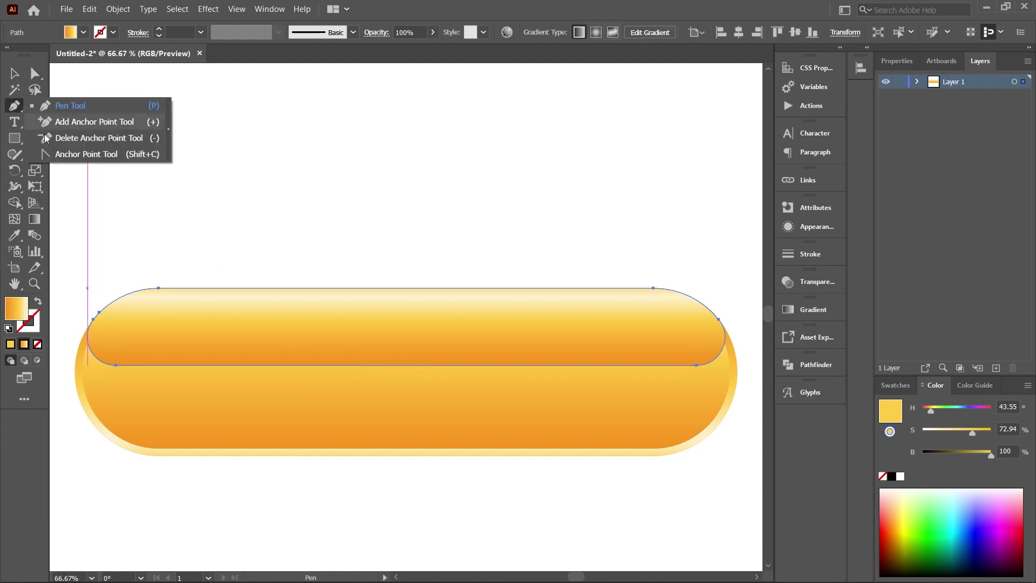
{"action": "left_click_drag", "start_coordinate": [17, 104], "coordinate": [57, 153]}
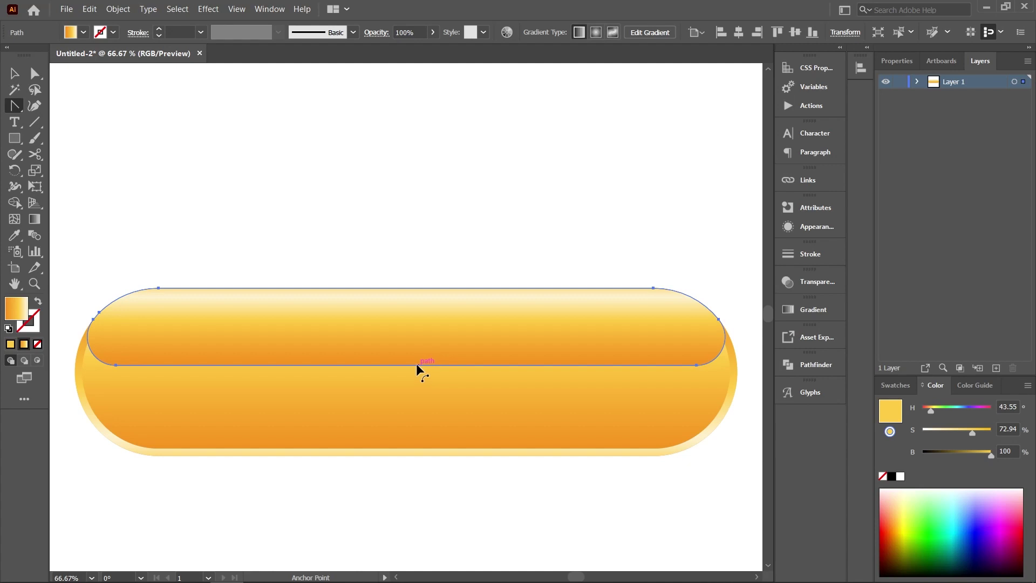
{"action": "left_click_drag", "start_coordinate": [416, 364], "coordinate": [416, 345]}
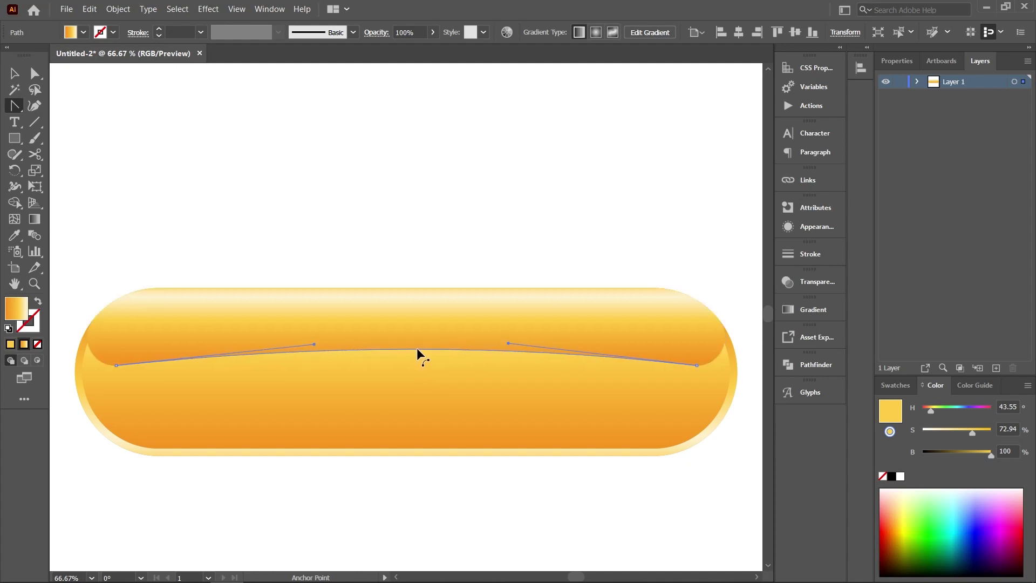
{"action": "left_click_drag", "start_coordinate": [417, 345], "coordinate": [413, 349]}
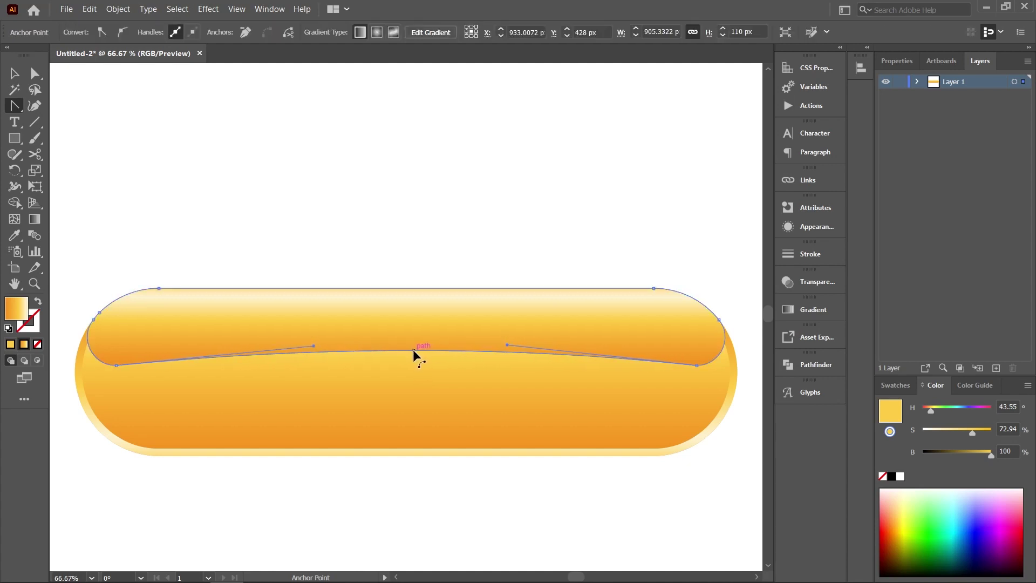
Move the highlight down about 20 px and shrink it to sit inset within the pill.
{"action": "key", "text": "v"}
{"action": "left_click", "coordinate": [405, 263]}
{"action": "left_click", "coordinate": [479, 323]}
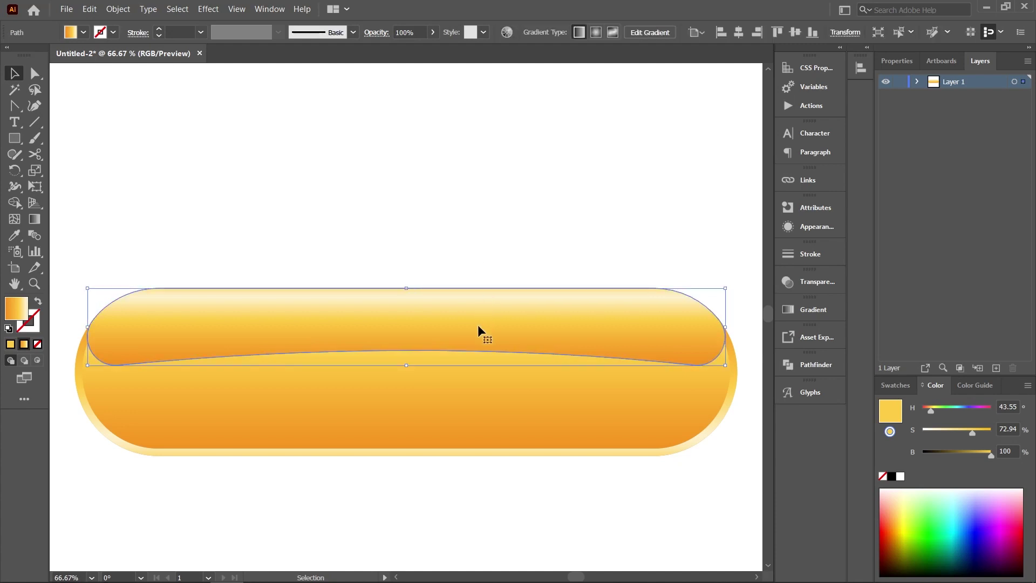
{"action": "left_click_drag", "start_coordinate": [464, 313], "coordinate": [463, 325]}
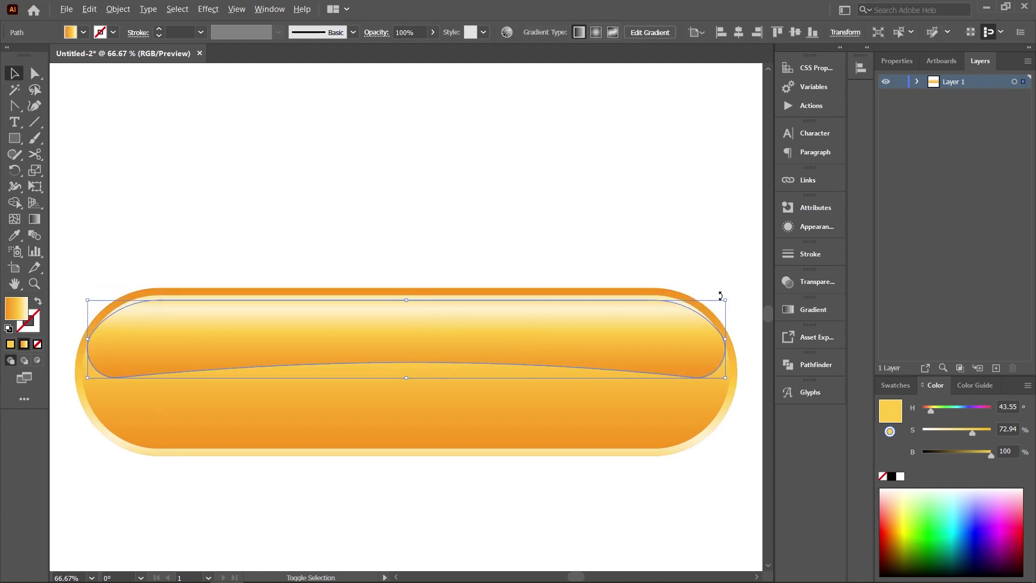
{"action": "left_click_drag", "start_coordinate": [726, 301], "coordinate": [715, 298]}
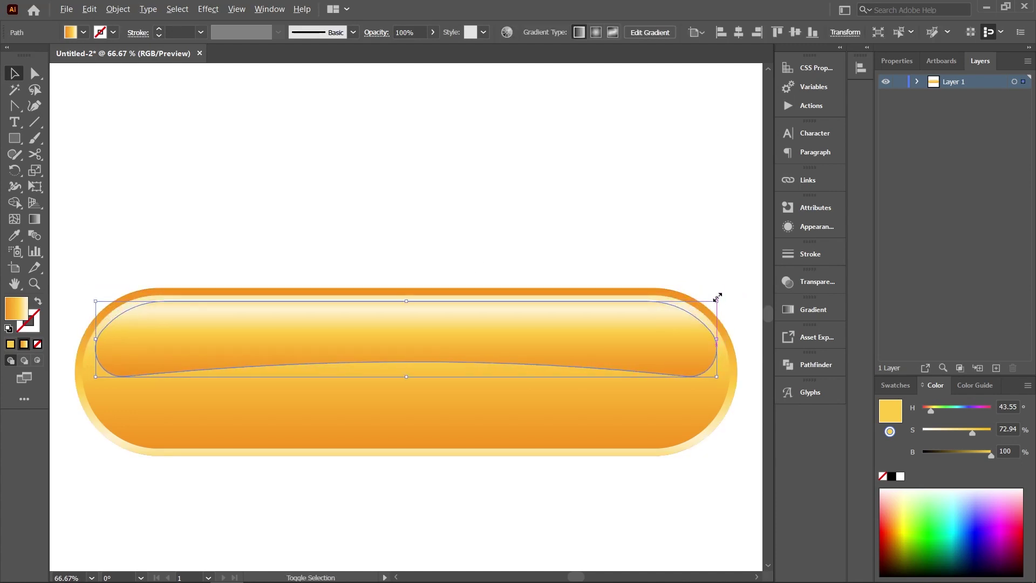
{"action": "left_click", "coordinate": [716, 248]}
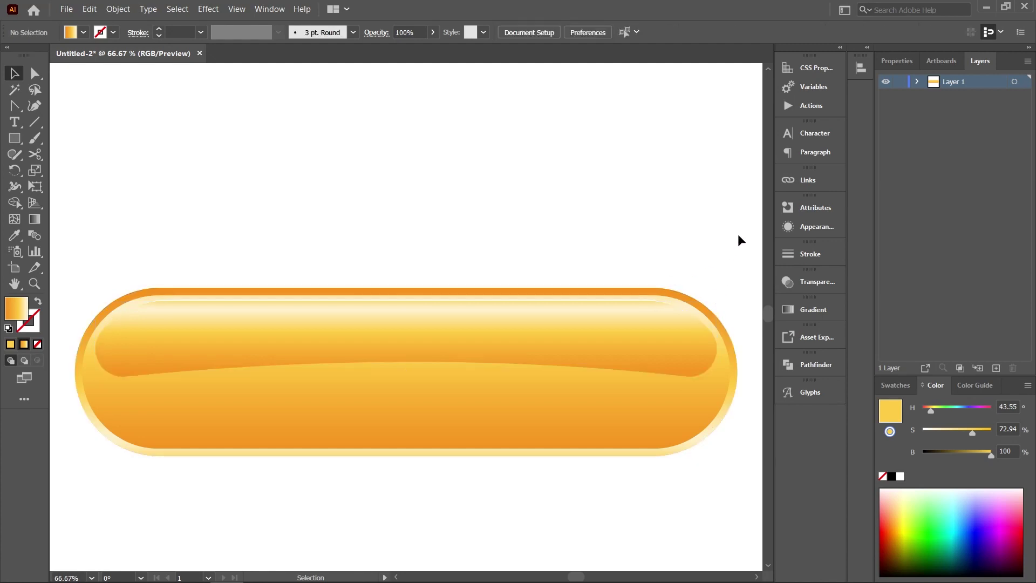
Reverse the highlight's gradient, remove the orange end stop and move the light stop to about 29%.
{"action": "left_click", "coordinate": [640, 324]}
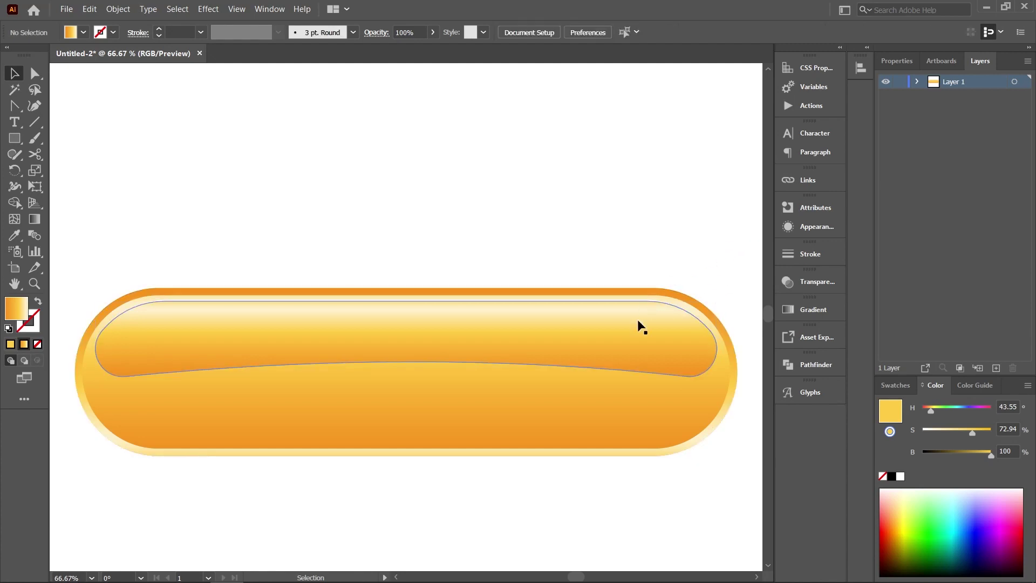
{"action": "left_click", "coordinate": [790, 311]}
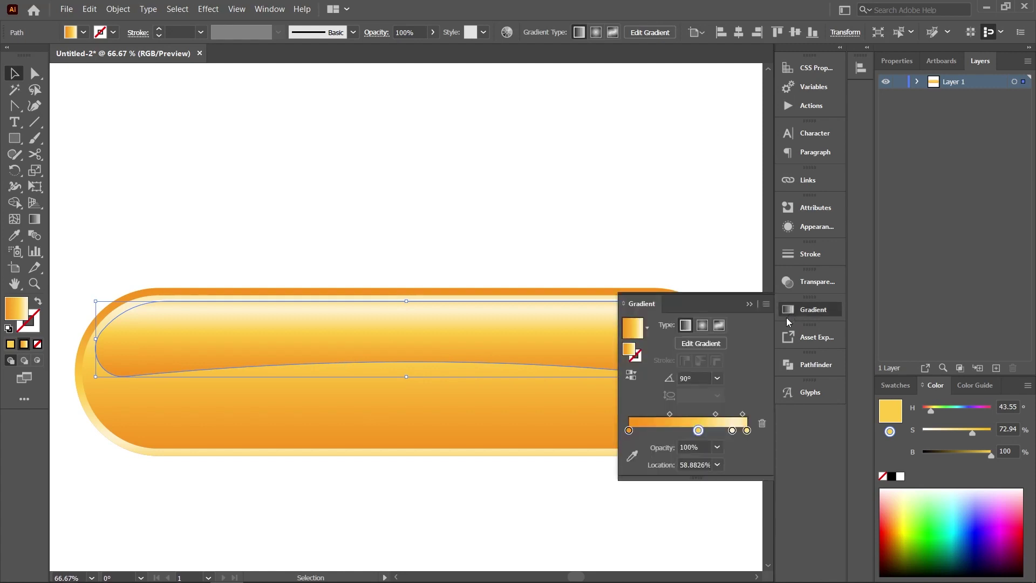
{"action": "left_click", "coordinate": [629, 376]}
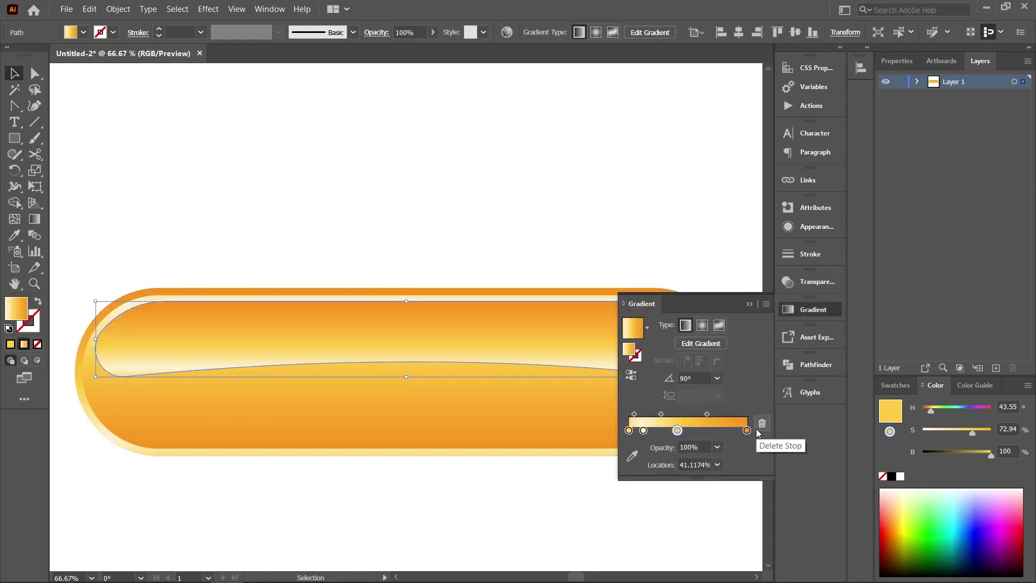
{"action": "mouse_move", "coordinate": [677, 430]}
{"action": "left_mouse_down"}
{"action": "mouse_move", "coordinate": [714, 430]}
{"action": "mouse_move", "coordinate": [744, 464]}
{"action": "left_mouse_up"}
{"action": "left_click_drag", "start_coordinate": [714, 430], "coordinate": [742, 430]}
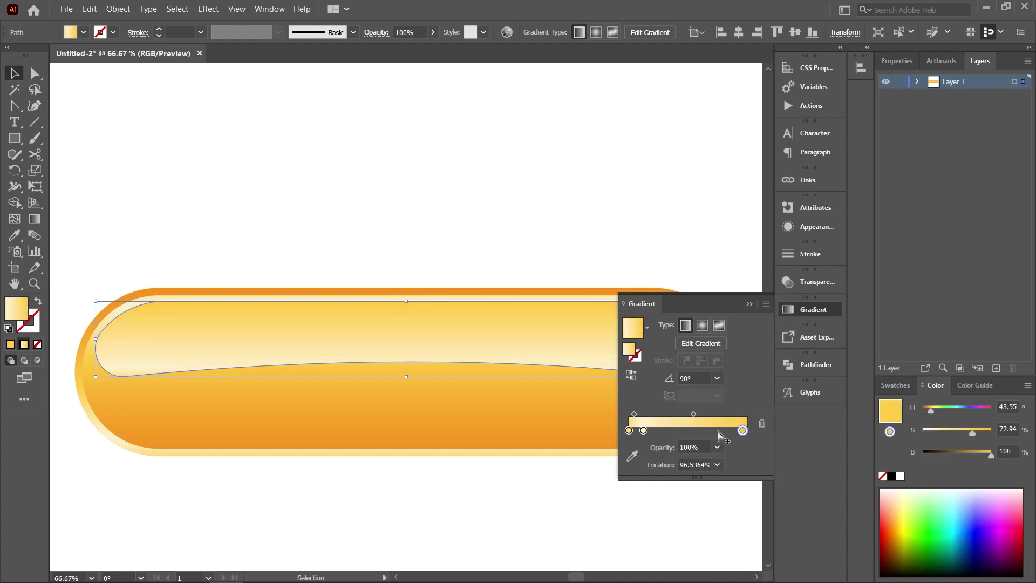
{"action": "left_click_drag", "start_coordinate": [643, 430], "coordinate": [676, 430]}
Put the right stop at about 93% with 50% opacity and the pale middle stop at 31.56%.
{"action": "left_click", "coordinate": [741, 430]}
{"action": "left_click_drag", "start_coordinate": [740, 430], "coordinate": [738, 429]}
{"action": "left_click", "coordinate": [717, 447]}
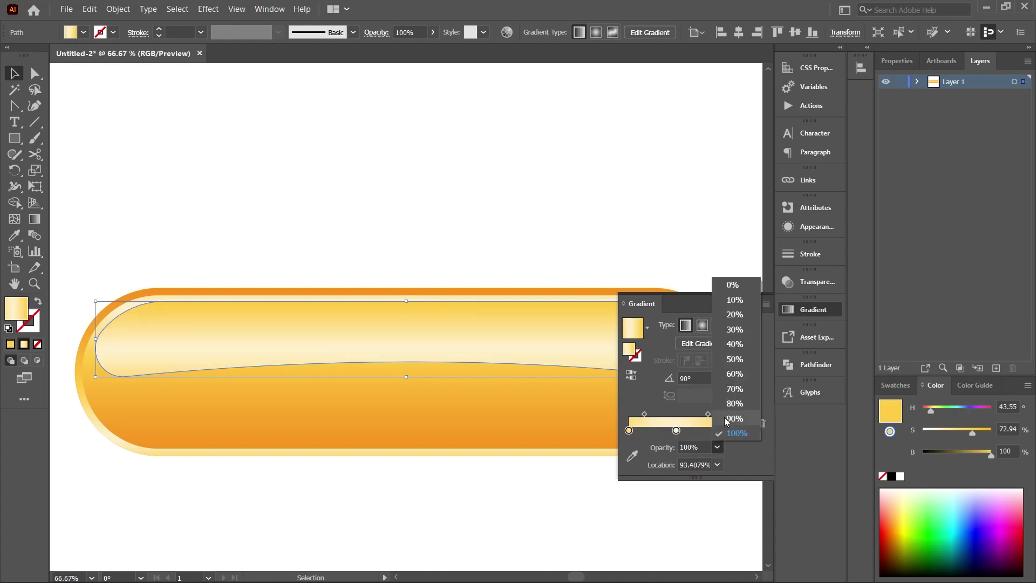
{"action": "left_click", "coordinate": [742, 359]}
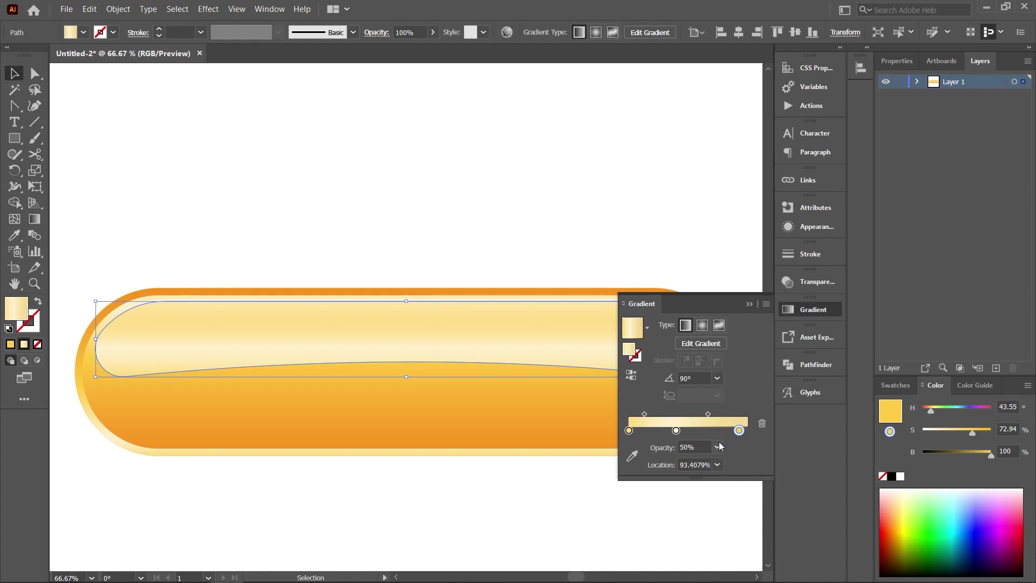
{"action": "left_click_drag", "start_coordinate": [676, 430], "coordinate": [666, 431]}
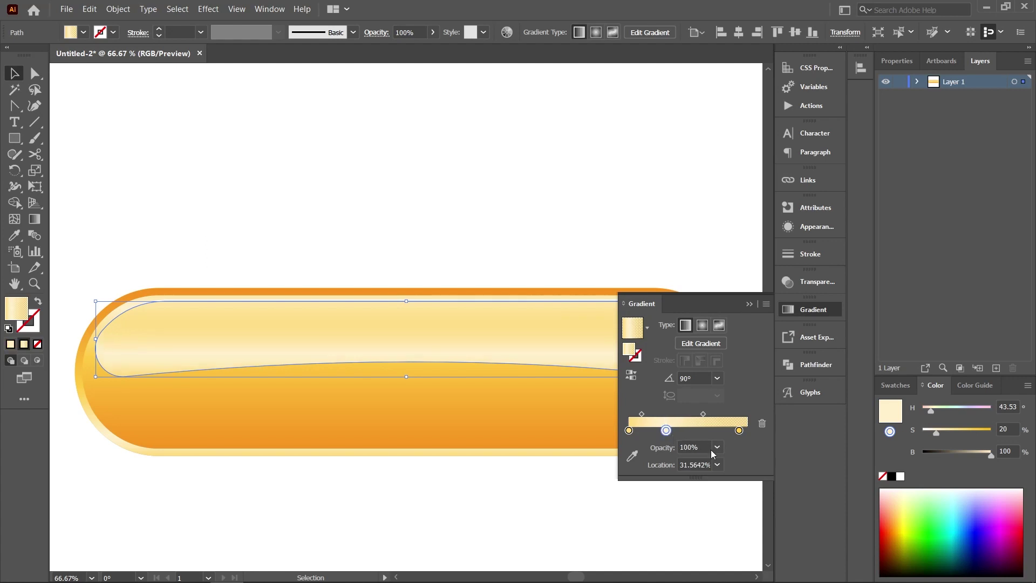
{"action": "left_click", "coordinate": [750, 304]}
{"action": "left_click", "coordinate": [682, 219]}
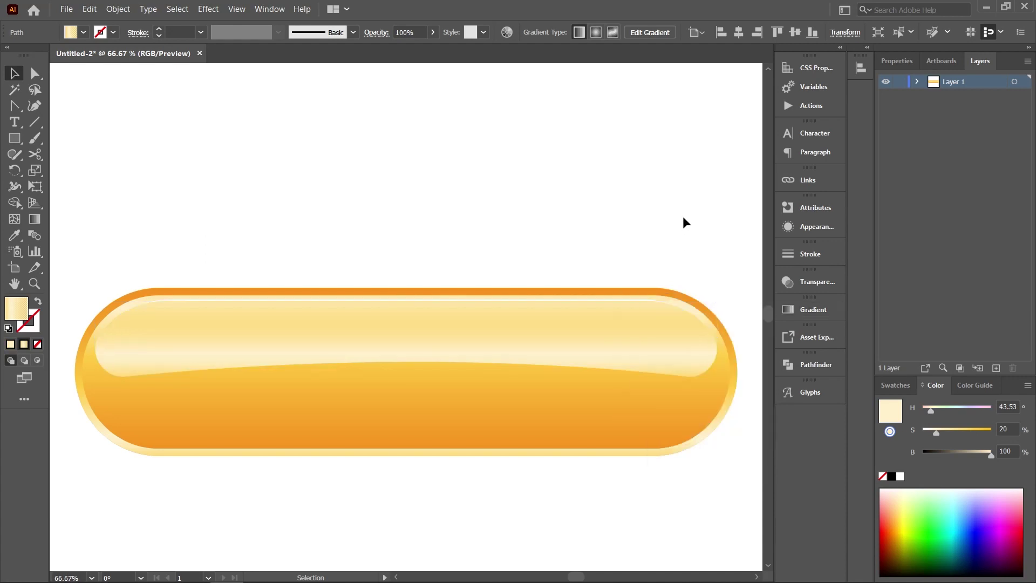
Set the glossy highlight shape's overall opacity to 40% in the Control bar.
{"action": "left_click", "coordinate": [655, 318]}
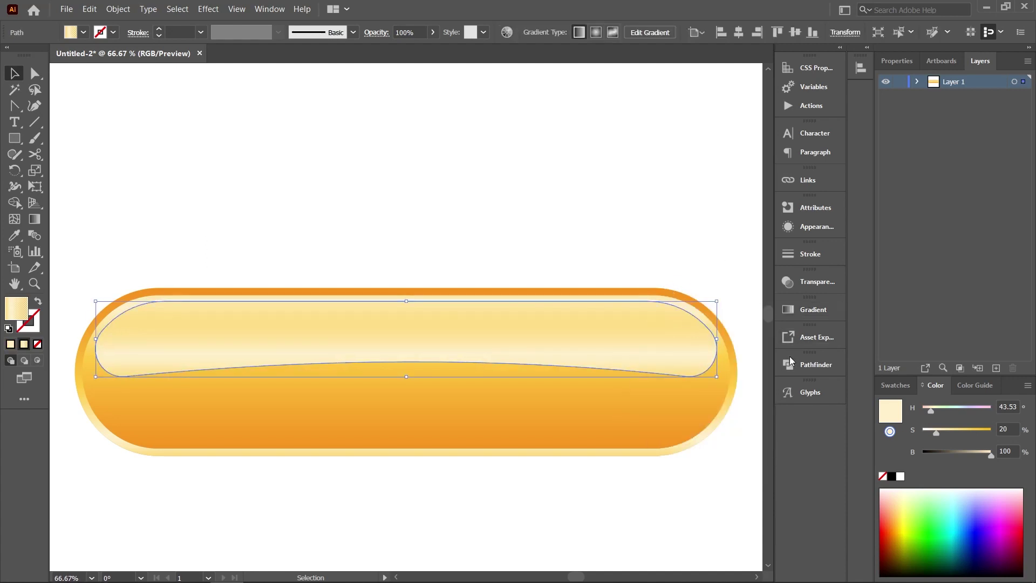
{"action": "left_click", "coordinate": [809, 309]}
{"action": "left_click", "coordinate": [632, 441]}
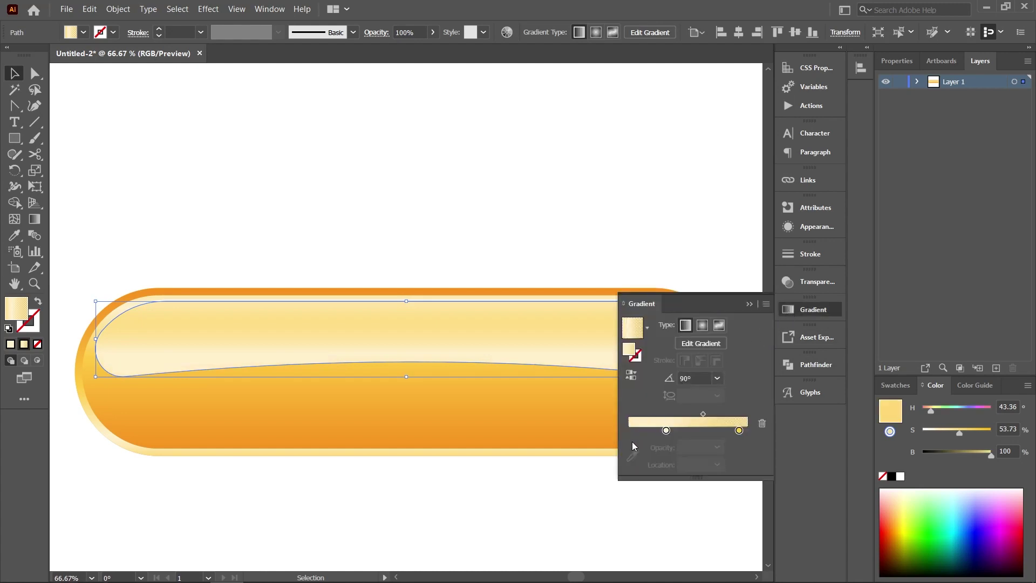
{"action": "left_click", "coordinate": [750, 304]}
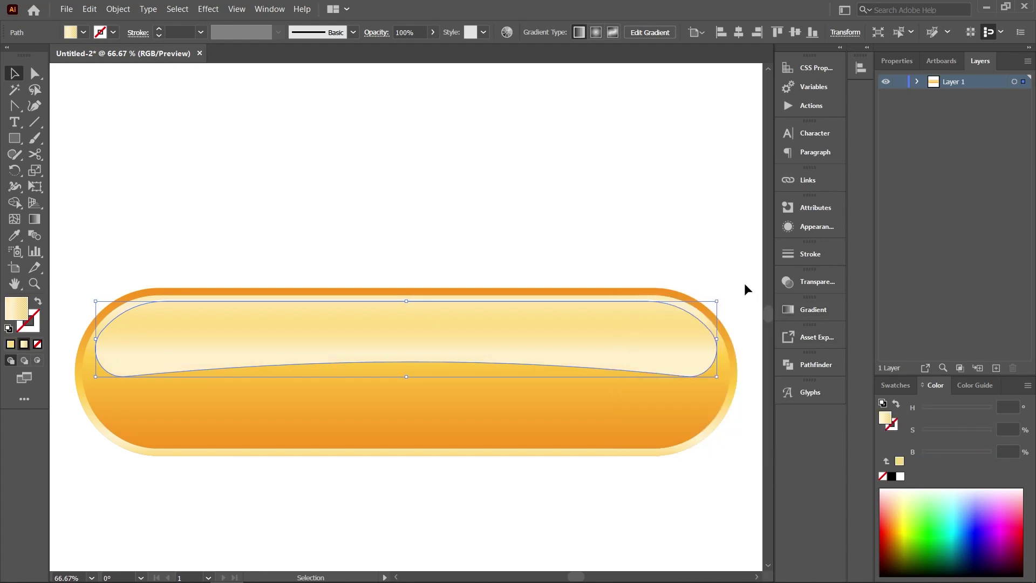
{"action": "left_click", "coordinate": [410, 33]}
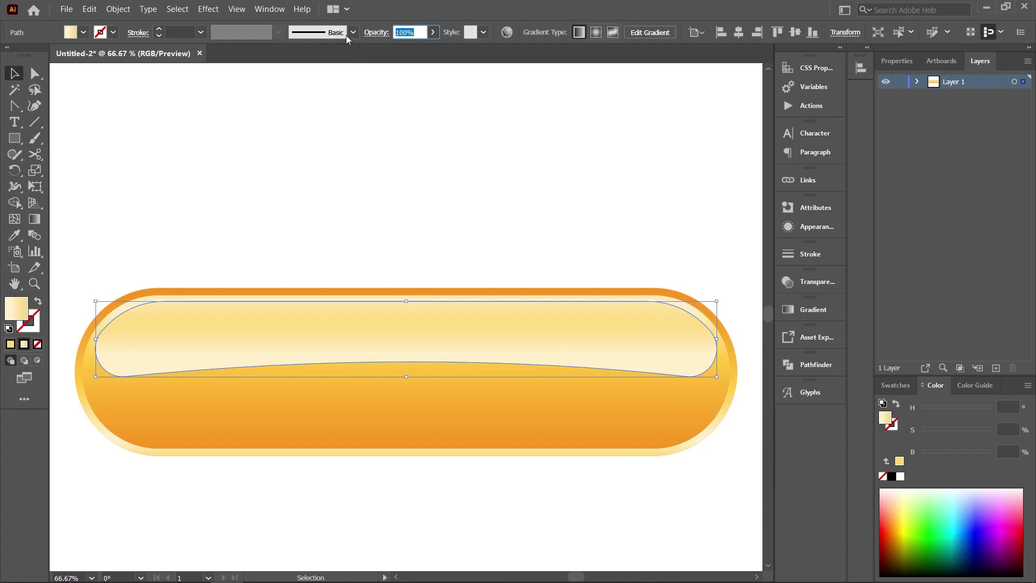
{"action": "type", "text": "40"}
{"action": "key", "text": "Return"}
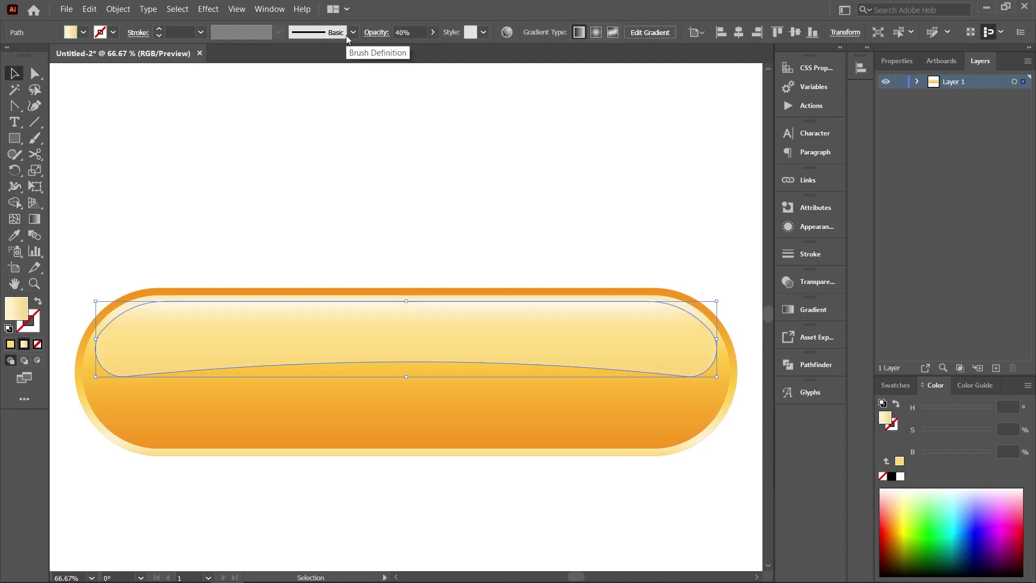
{"action": "left_click", "coordinate": [570, 195]}
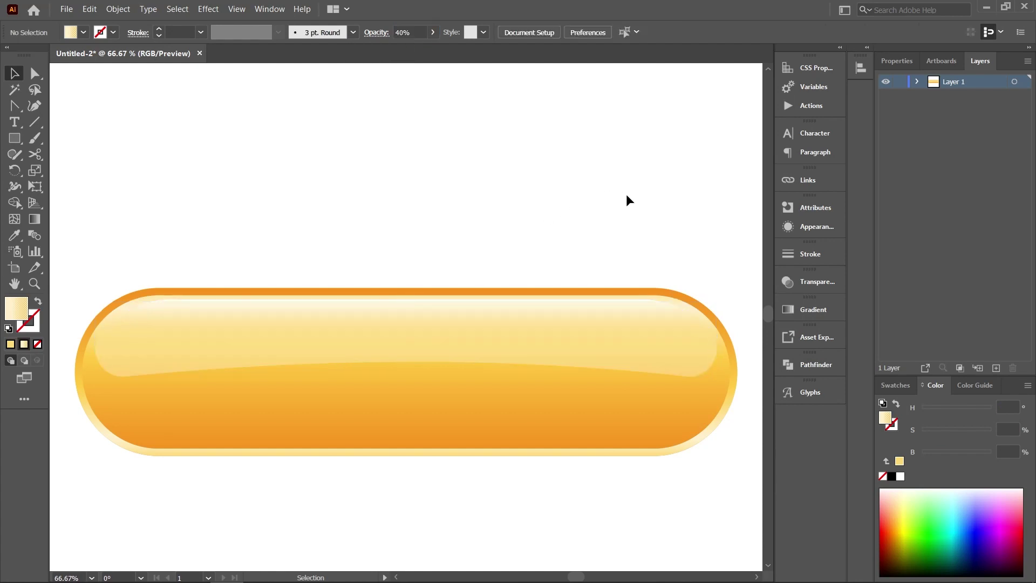
{"action": "left_click", "coordinate": [704, 351]}
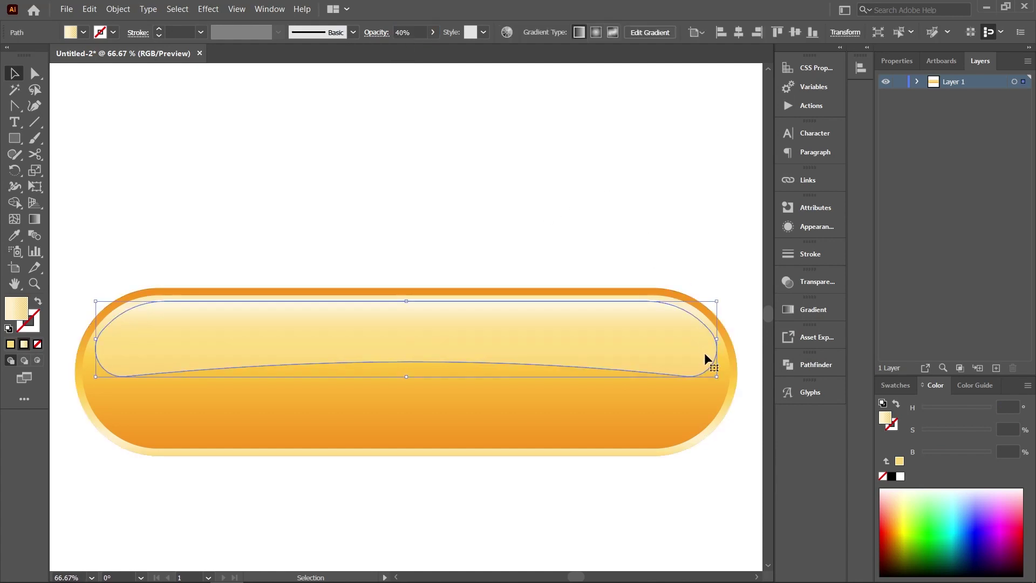
Make the highlight gradient's right stop 100% opaque and move it left to about 78.21%.
{"action": "left_click", "coordinate": [793, 311]}
{"action": "left_click", "coordinate": [738, 430]}
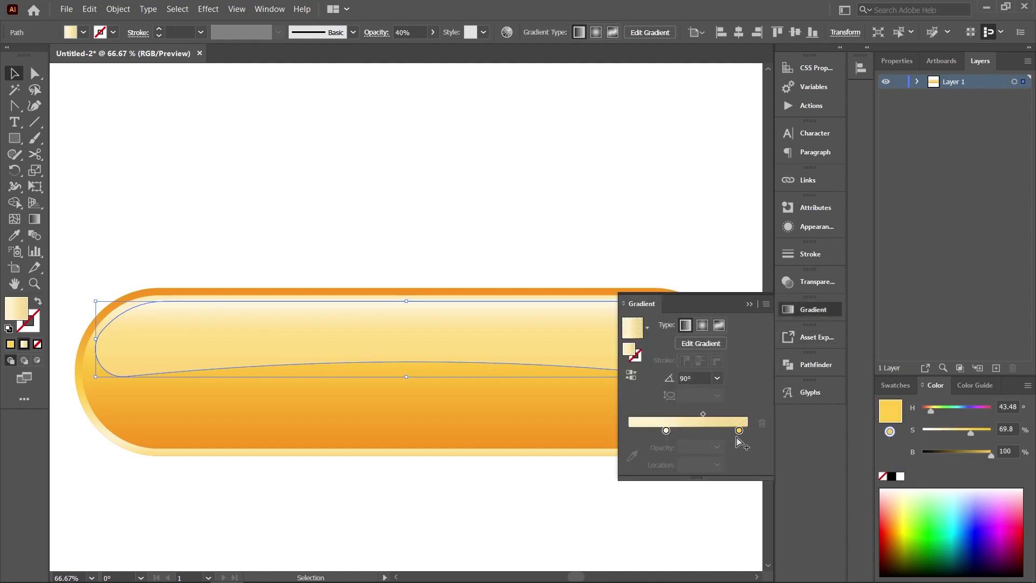
{"action": "left_click", "coordinate": [717, 447]}
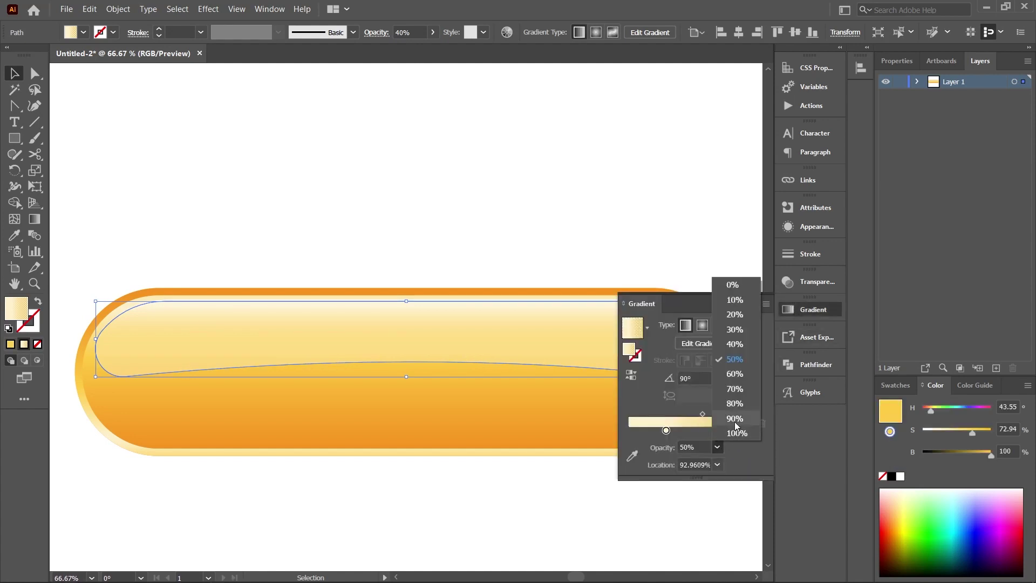
{"action": "left_click", "coordinate": [743, 434]}
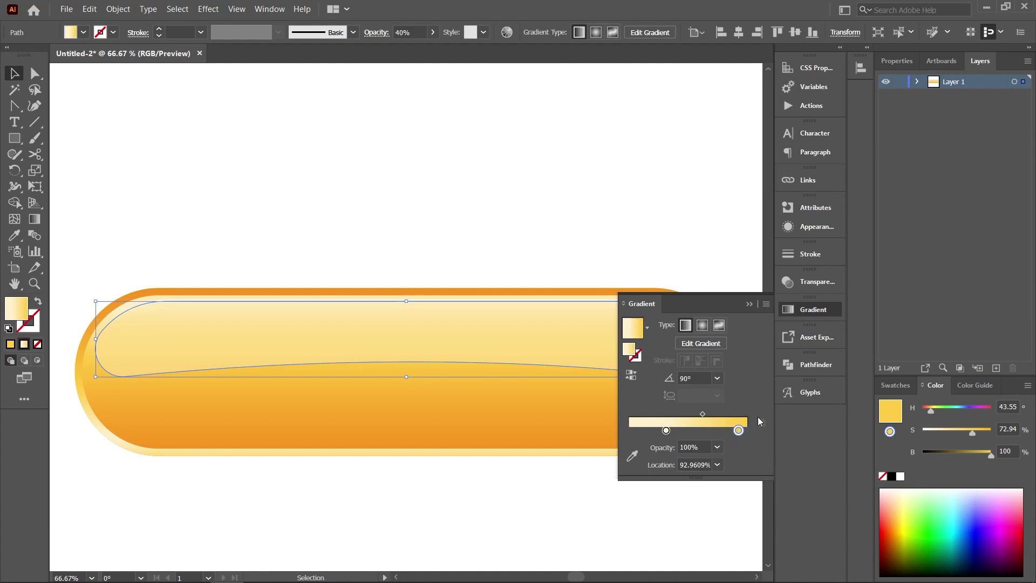
{"action": "left_click_drag", "start_coordinate": [740, 429], "coordinate": [722, 430]}
Deepen the right stop to saturation 90.2, hue 38.09, shift the pale stop left, raise opacity toward 70%.
{"action": "left_click", "coordinate": [667, 431]}
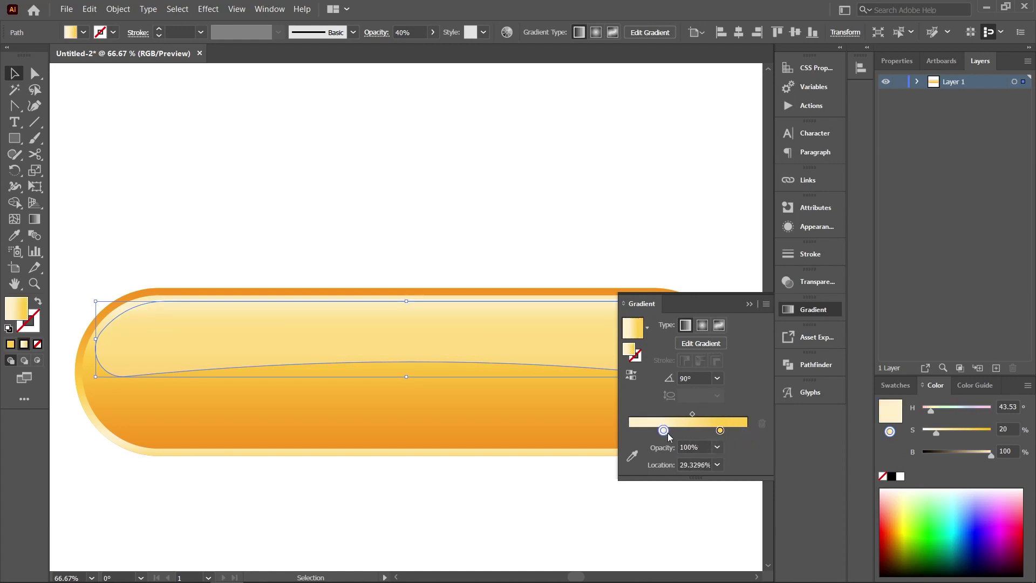
{"action": "double_click", "coordinate": [720, 430]}
{"action": "left_click", "coordinate": [697, 315]}
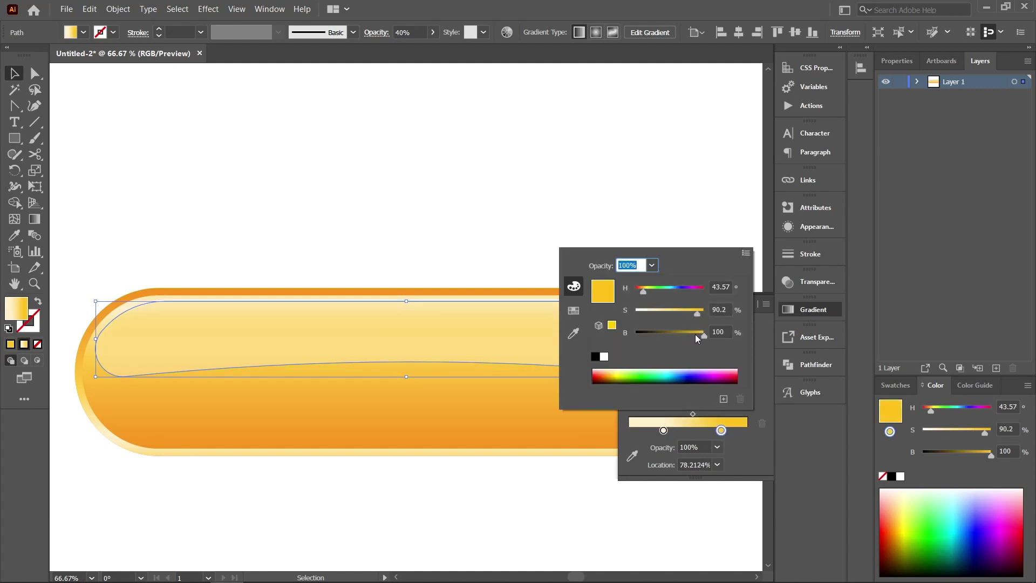
{"action": "left_click", "coordinate": [642, 293]}
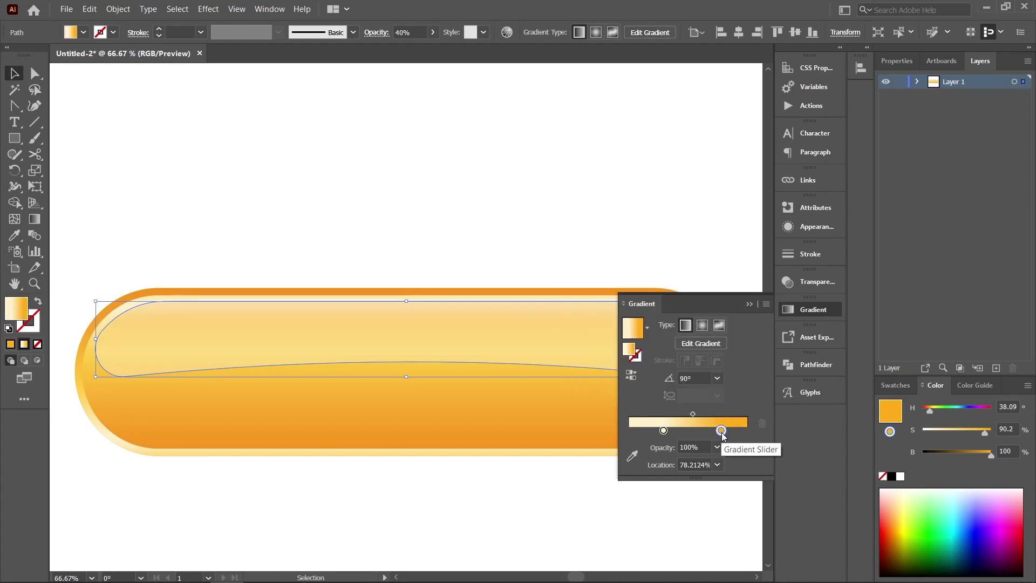
{"action": "left_click_drag", "start_coordinate": [663, 430], "coordinate": [655, 431]}
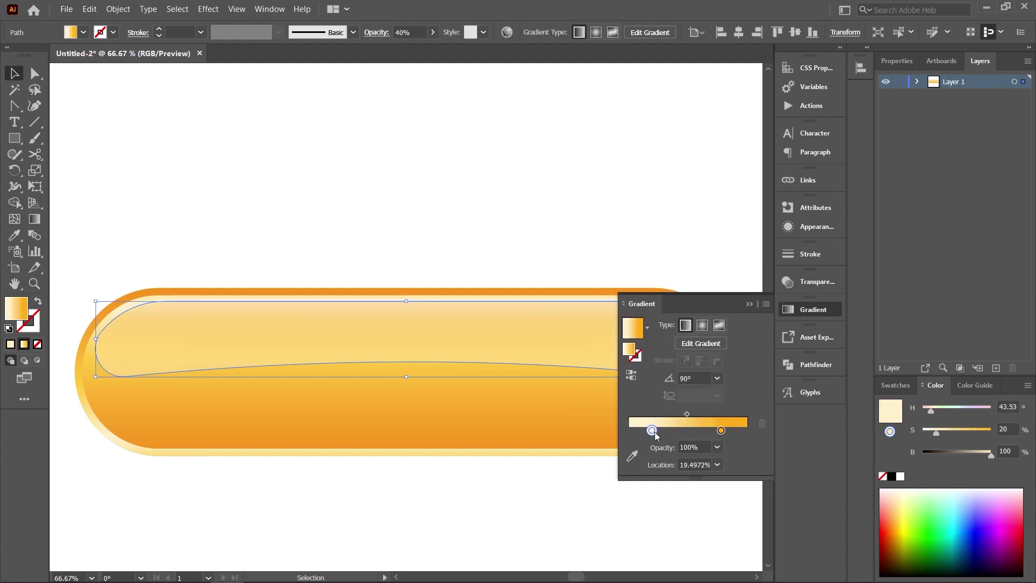
{"action": "left_click", "coordinate": [810, 309]}
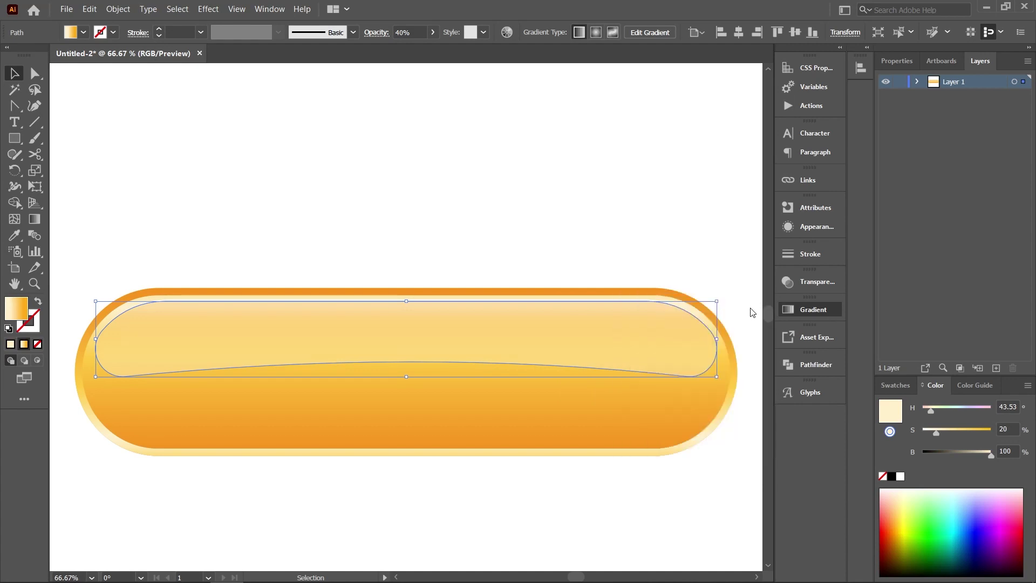
{"action": "left_click", "coordinate": [433, 32]}
{"action": "left_click_drag", "start_coordinate": [402, 48], "coordinate": [418, 48]}
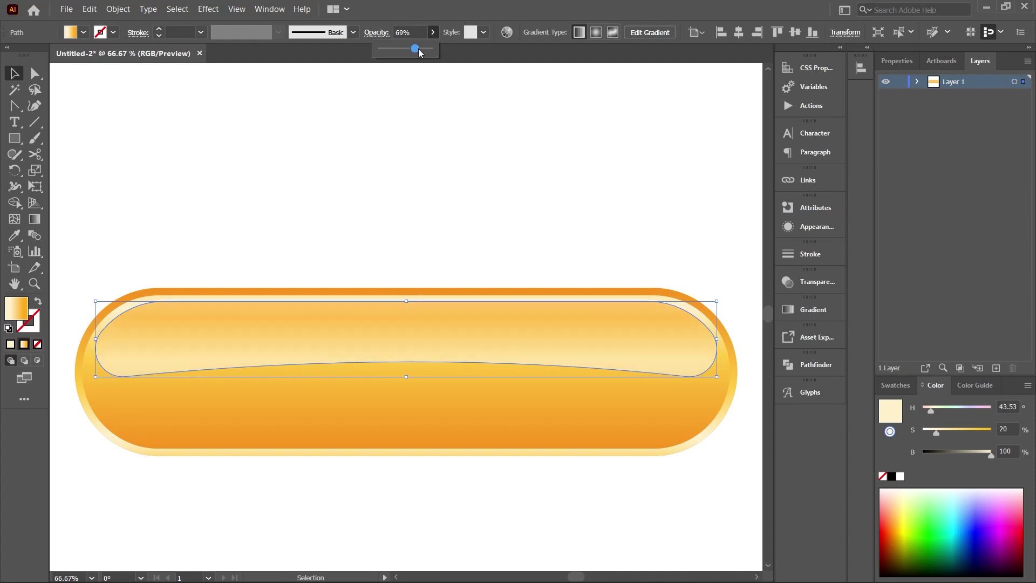
Deselect to preview the 70% opacity highlight, then reselect the highlight shape.
{"action": "left_click", "coordinate": [352, 122]}
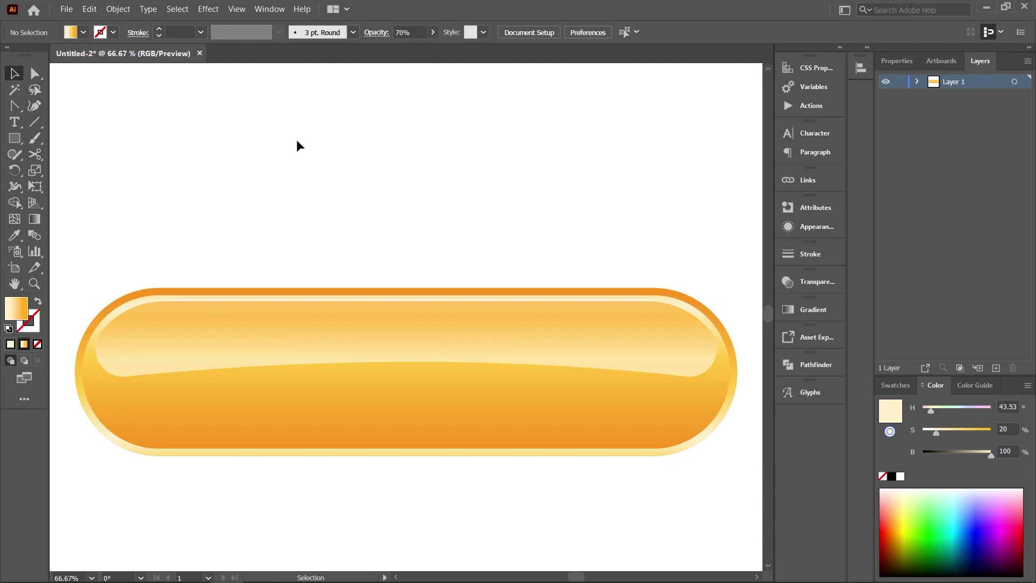
{"action": "left_click", "coordinate": [686, 340]}
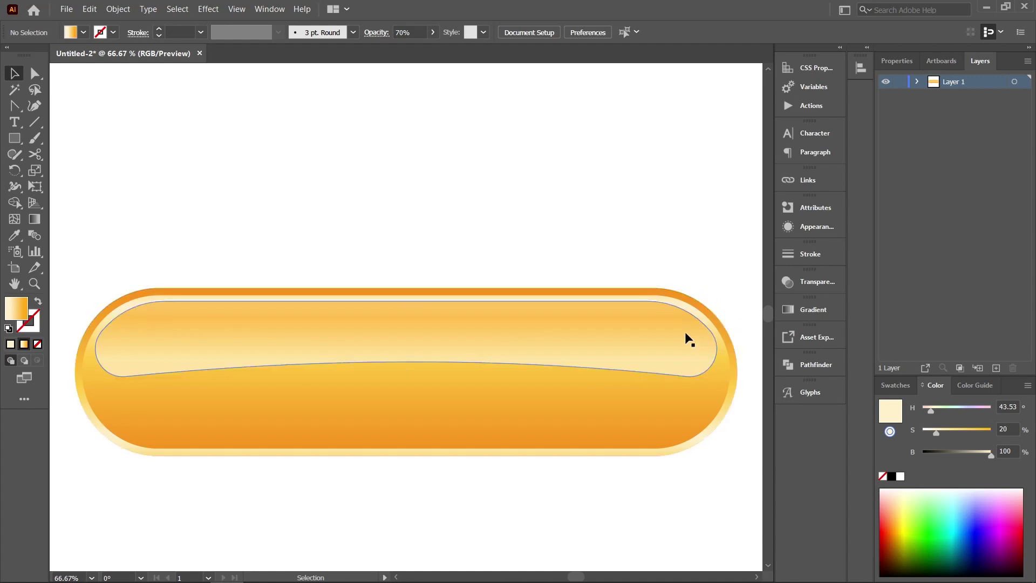
Try Screen, Lighten and Overlay blend modes on the highlight, settling on Lighten.
{"action": "left_click", "coordinate": [788, 227]}
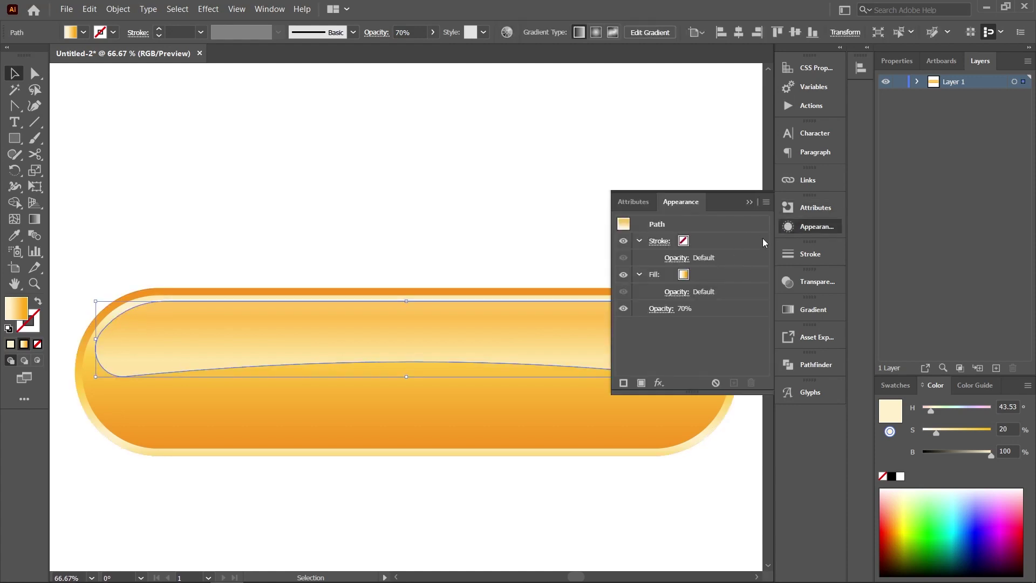
{"action": "left_click", "coordinate": [795, 276]}
{"action": "left_click", "coordinate": [679, 297]}
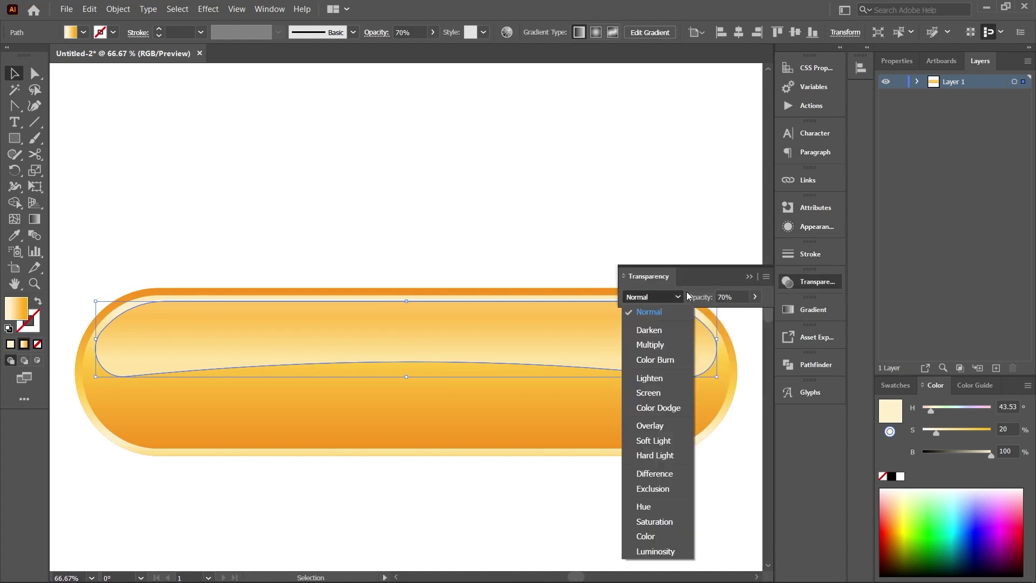
{"action": "left_click", "coordinate": [673, 392]}
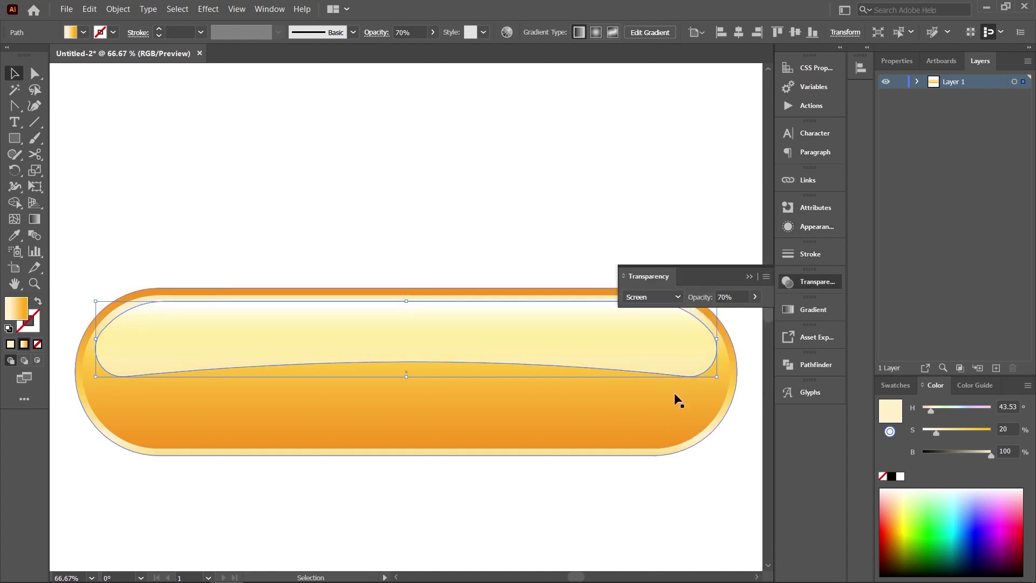
{"action": "left_click", "coordinate": [674, 298]}
{"action": "left_click", "coordinate": [668, 378]}
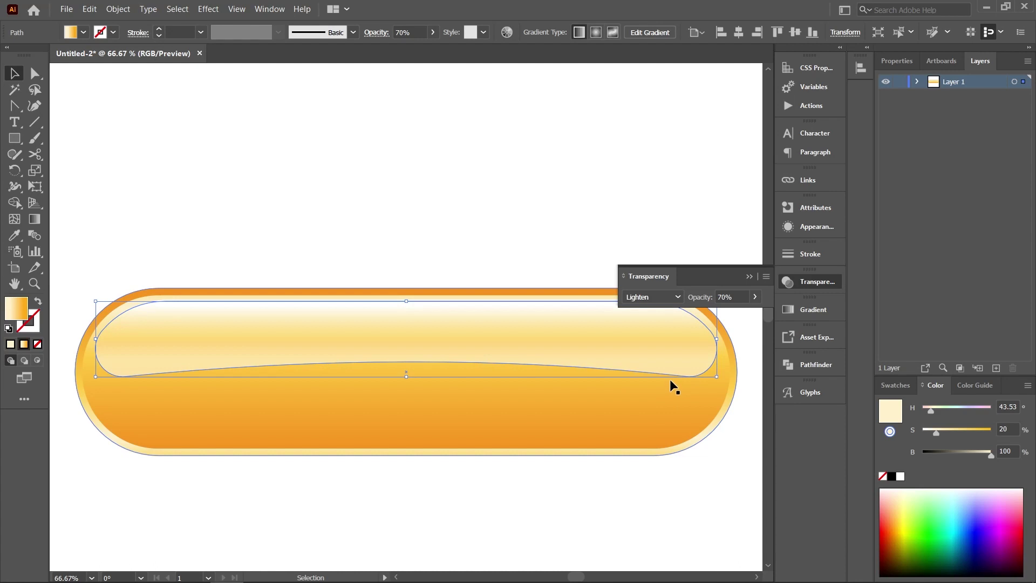
{"action": "left_click", "coordinate": [673, 298]}
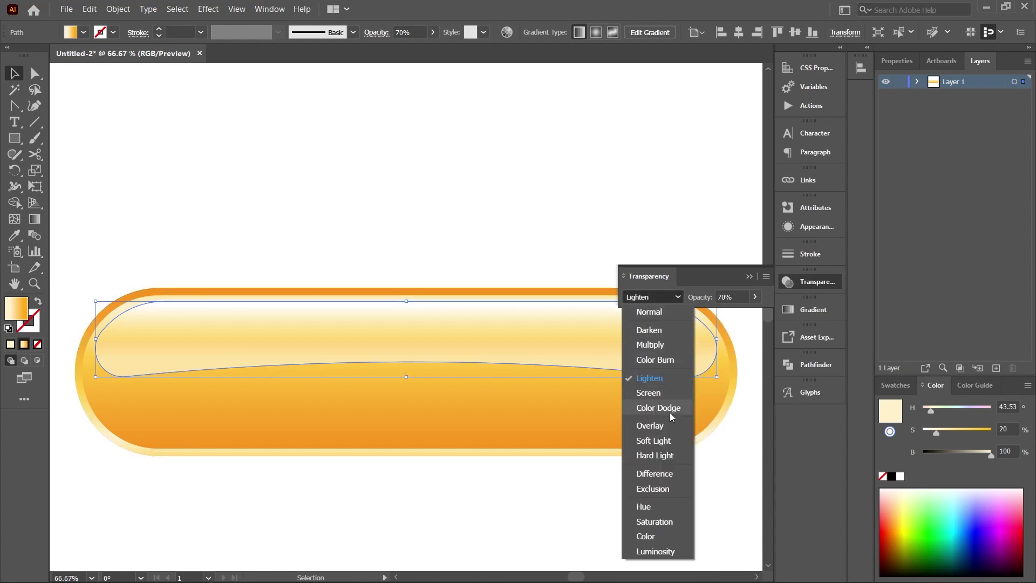
{"action": "left_click", "coordinate": [665, 426]}
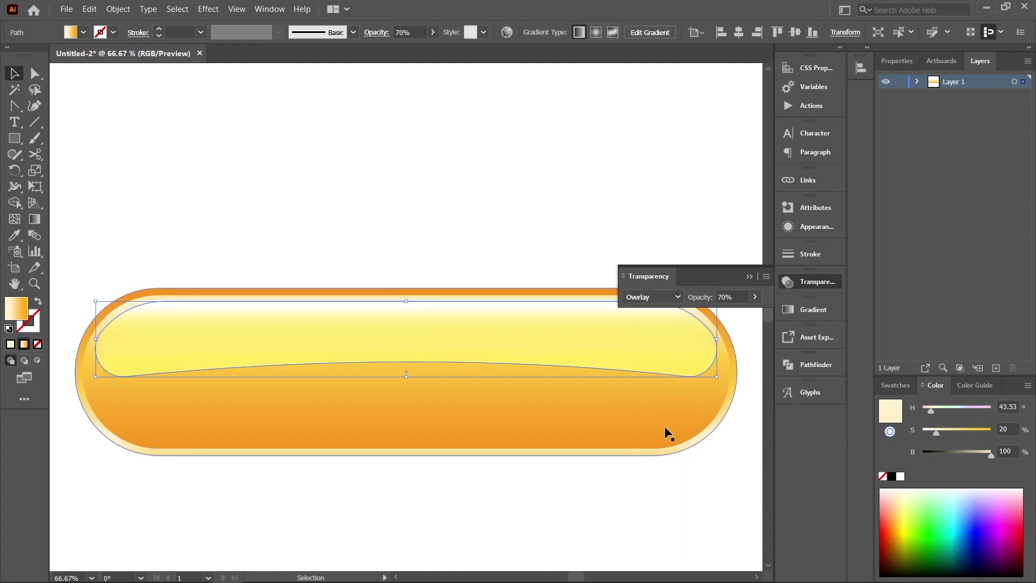
{"action": "left_click", "coordinate": [669, 301]}
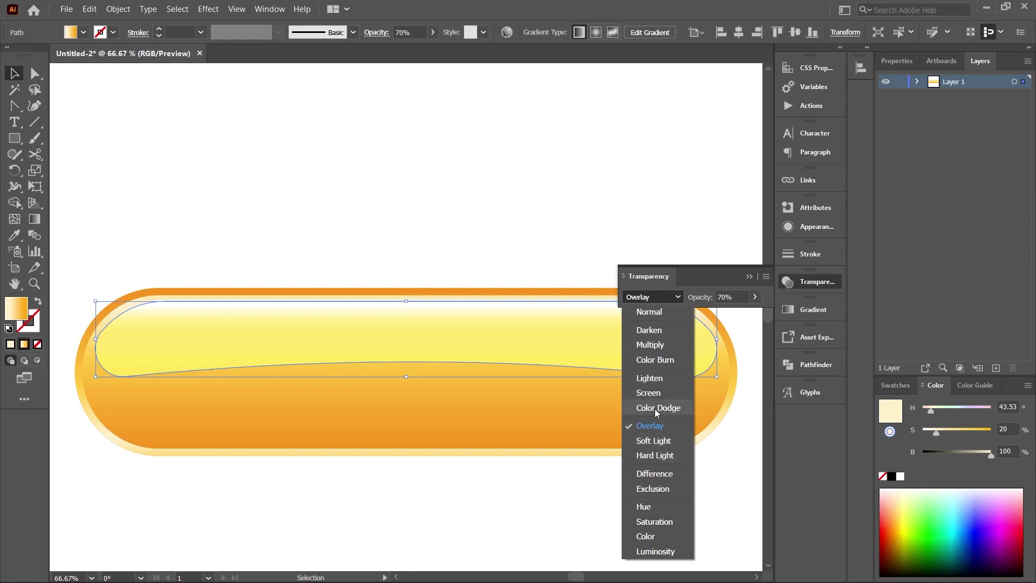
{"action": "left_click", "coordinate": [652, 378]}
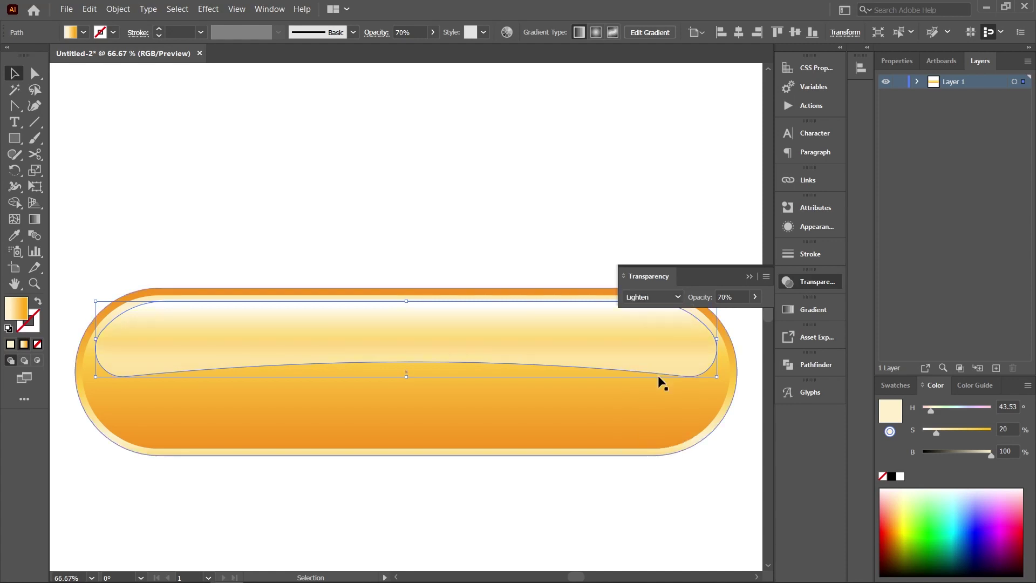
Fade the highlight to 24% opacity and deselect to view the sheen.
{"action": "left_click", "coordinate": [754, 296]}
{"action": "left_click_drag", "start_coordinate": [737, 312], "coordinate": [714, 313]}
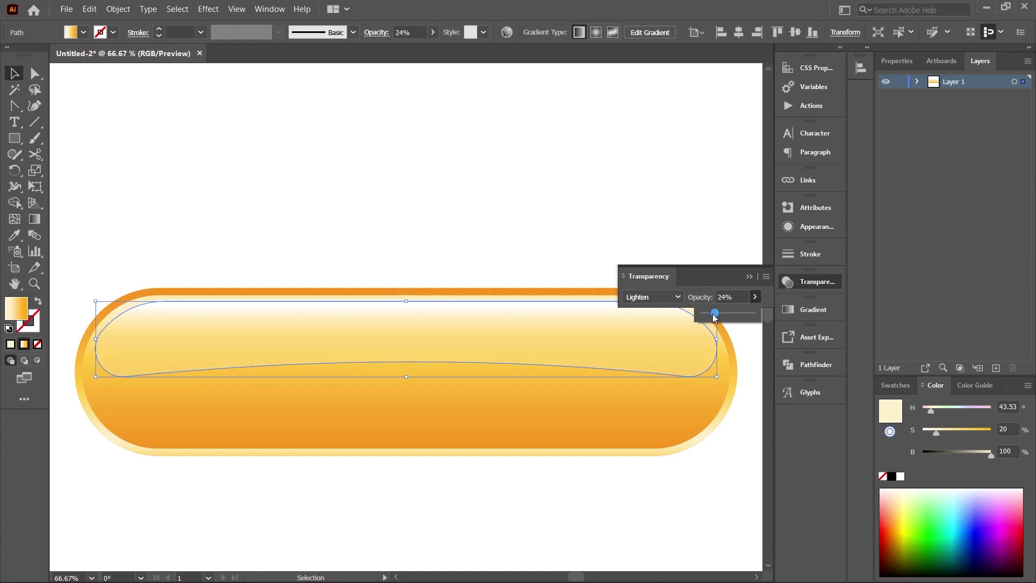
{"action": "left_click", "coordinate": [731, 250]}
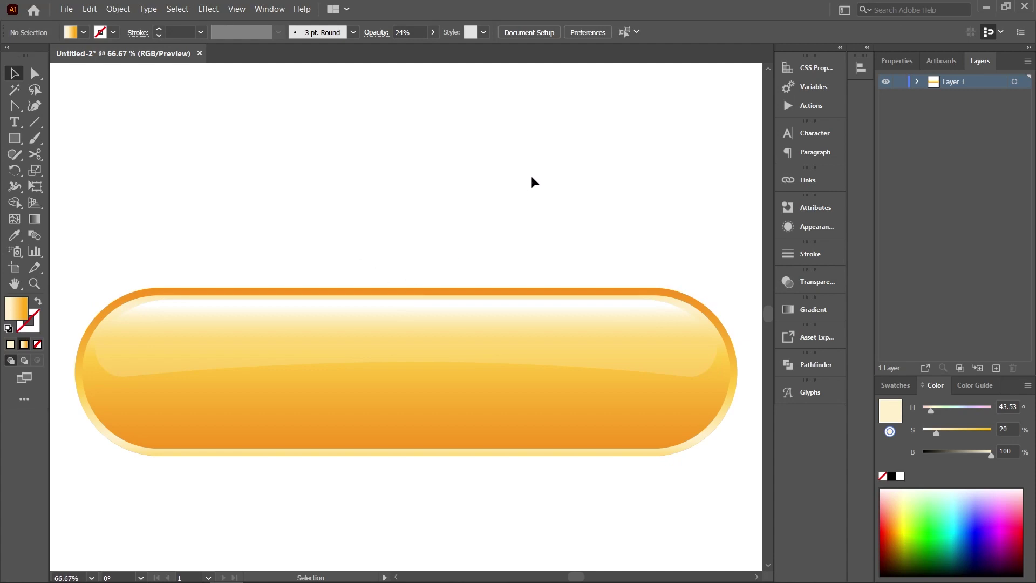
Draw a small circle above the pill and squash it into a flat ellipse.
{"action": "left_click_drag", "start_coordinate": [15, 138], "coordinate": [72, 170]}
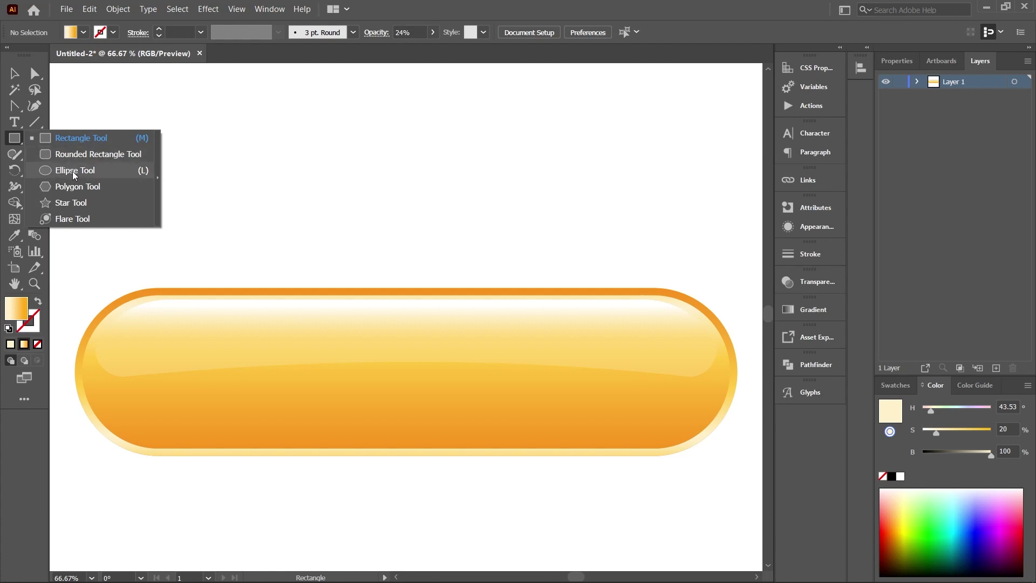
{"action": "left_click", "coordinate": [73, 170]}
{"action": "left_click_drag", "start_coordinate": [283, 212], "coordinate": [316, 234]}
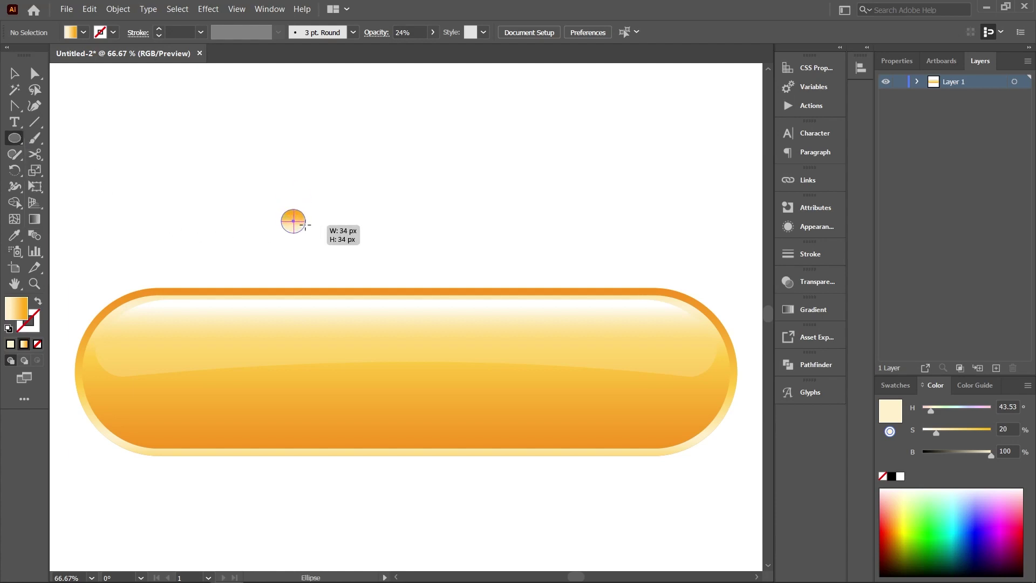
{"action": "key", "text": "v"}
{"action": "left_click_drag", "start_coordinate": [301, 248], "coordinate": [305, 231]}
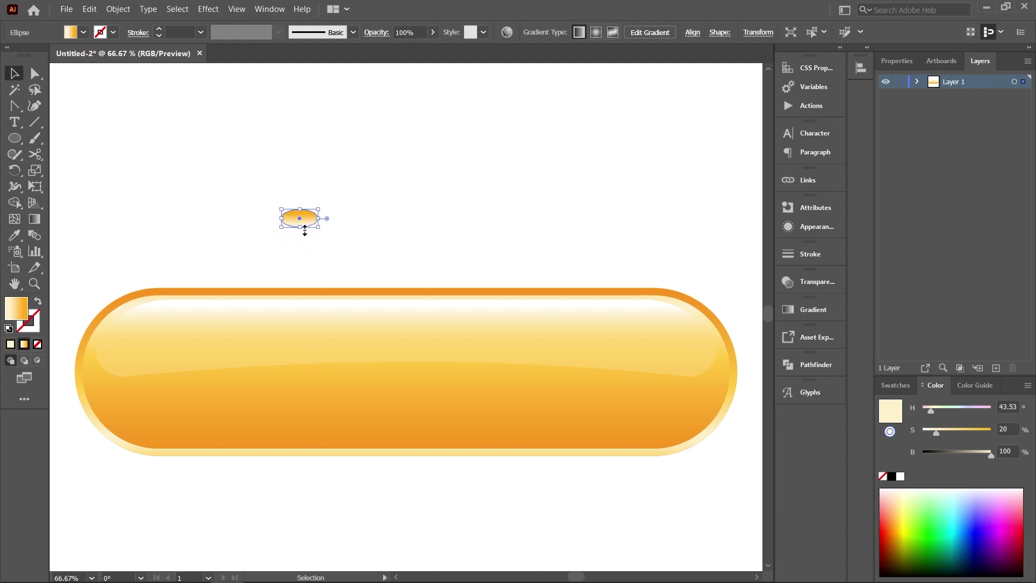
Fill the ellipse with a white-to-cream gradient, removing the orange stop.
{"action": "left_click", "coordinate": [788, 309]}
{"action": "double_click", "coordinate": [655, 430]}
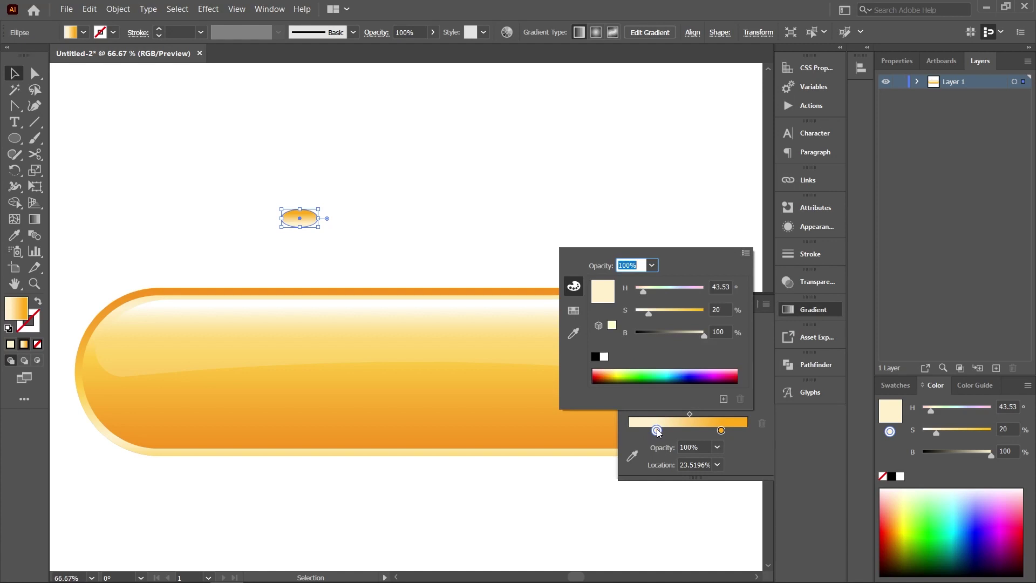
{"action": "left_click_drag", "start_coordinate": [648, 313], "coordinate": [639, 313]}
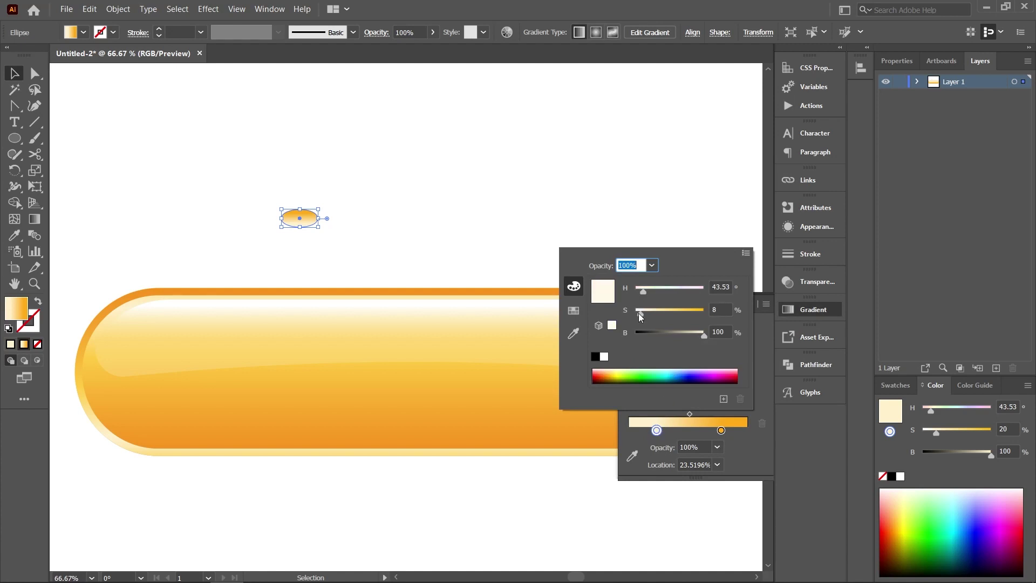
{"action": "left_click", "coordinate": [721, 430]}
{"action": "left_click", "coordinate": [672, 430]}
{"action": "mouse_move", "coordinate": [721, 430]}
{"action": "left_mouse_down"}
{"action": "mouse_move", "coordinate": [714, 445]}
{"action": "mouse_move", "coordinate": [746, 430]}
{"action": "left_mouse_up"}
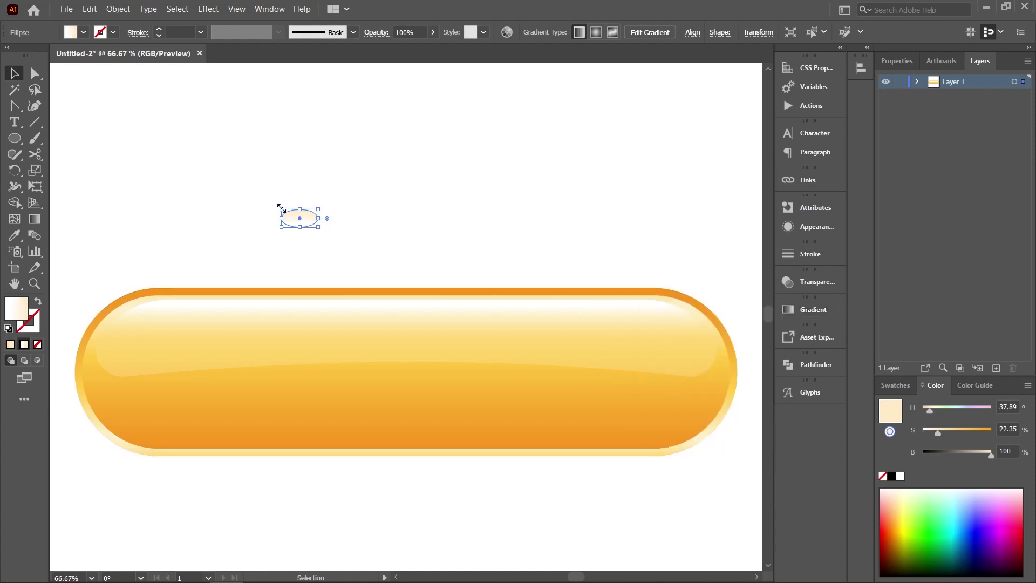
Move the ellipse onto the pill's upper-left end, resize it and reverse its gradient.
{"action": "mouse_move", "coordinate": [299, 222]}
{"action": "left_mouse_down"}
{"action": "mouse_move", "coordinate": [132, 334]}
{"action": "mouse_move", "coordinate": [159, 329]}
{"action": "left_mouse_up"}
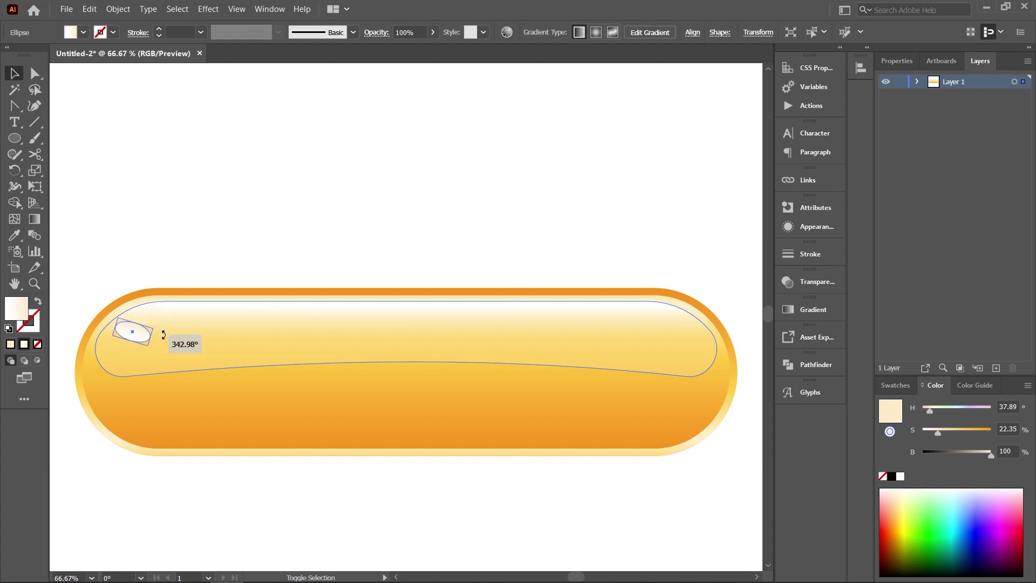
{"action": "mouse_move", "coordinate": [156, 328]}
{"action": "left_mouse_down"}
{"action": "mouse_move", "coordinate": [166, 330]}
{"action": "mouse_move", "coordinate": [137, 317]}
{"action": "left_mouse_up"}
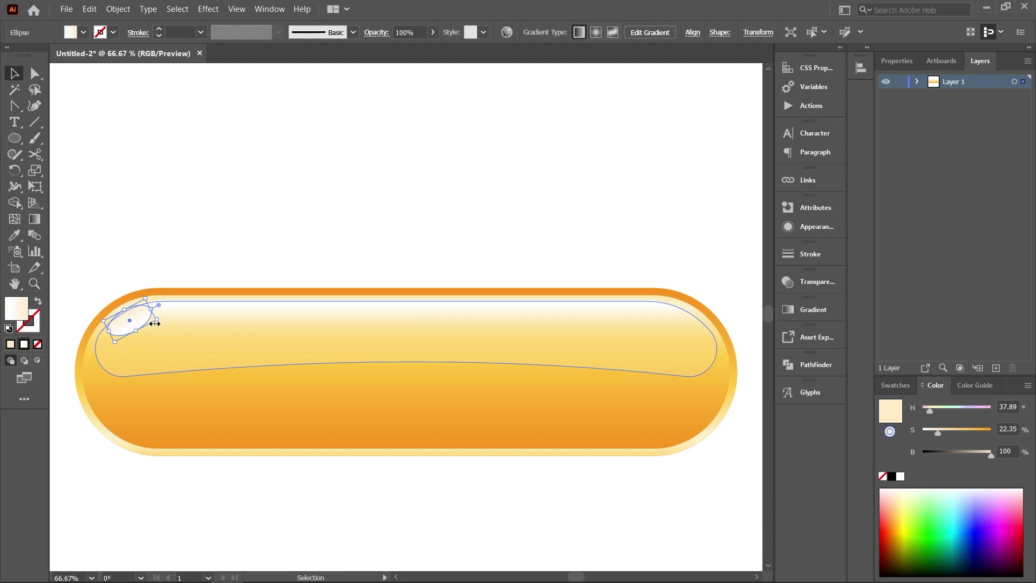
{"action": "key", "text": "ctrl+plus"}
{"action": "key", "text": "ctrl+plus"}
{"action": "left_click_drag", "start_coordinate": [439, 268], "coordinate": [414, 306]}
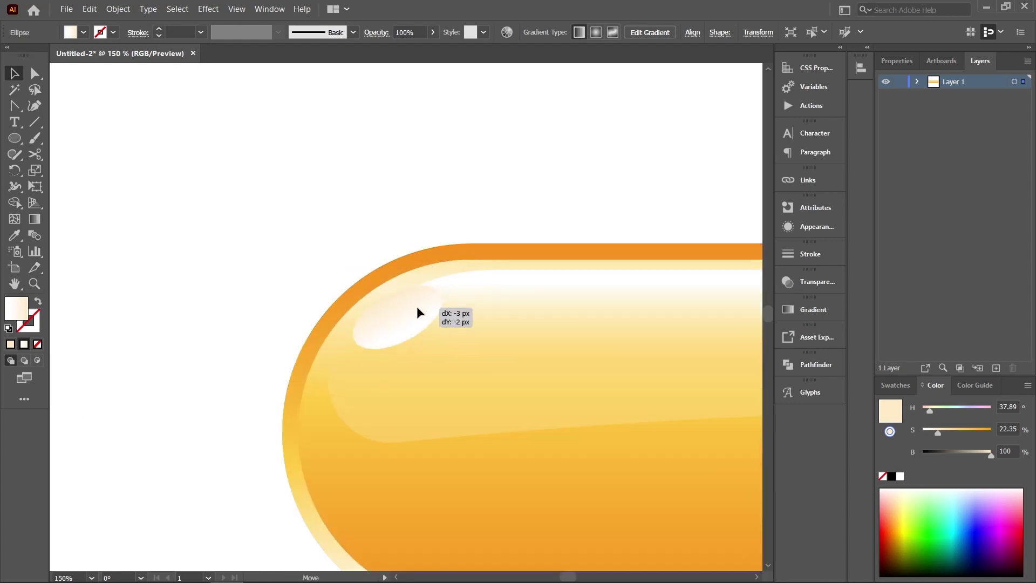
{"action": "left_click", "coordinate": [784, 311]}
{"action": "left_click", "coordinate": [631, 376]}
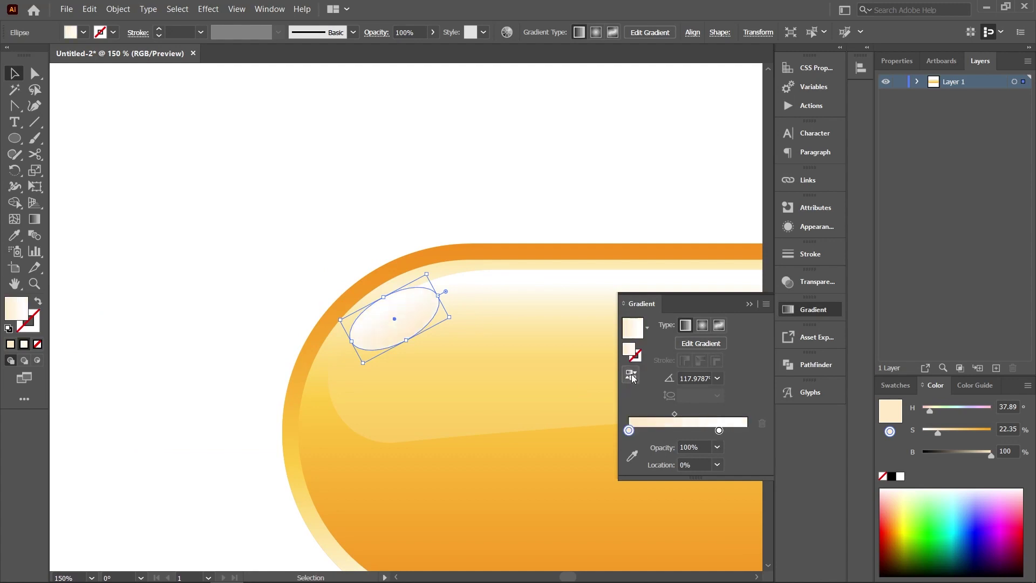
{"action": "left_click", "coordinate": [750, 303]}
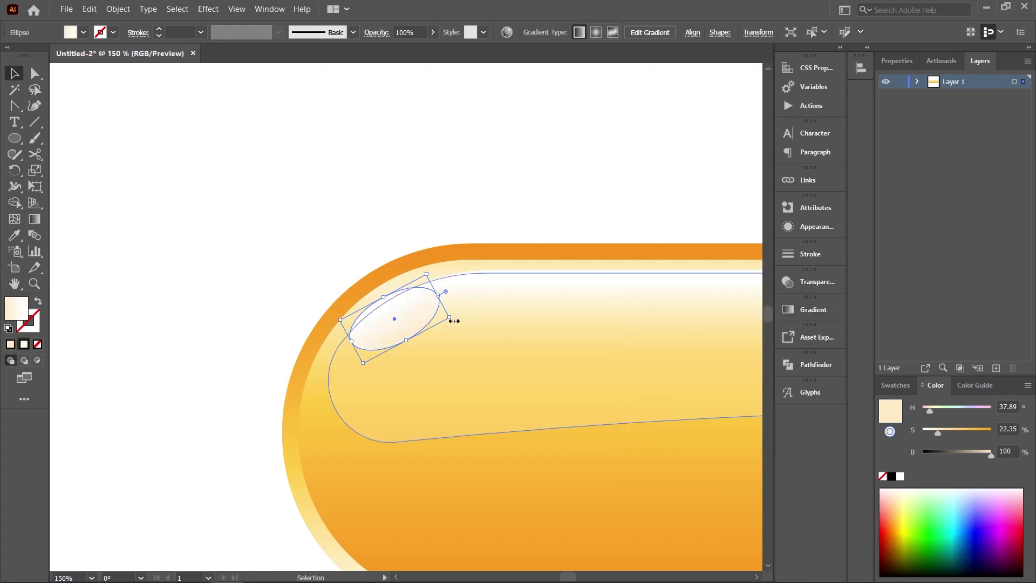
Rotate the glint to follow the pill's curve and fine-tune its position and shape.
{"action": "left_click_drag", "start_coordinate": [456, 319], "coordinate": [397, 316]}
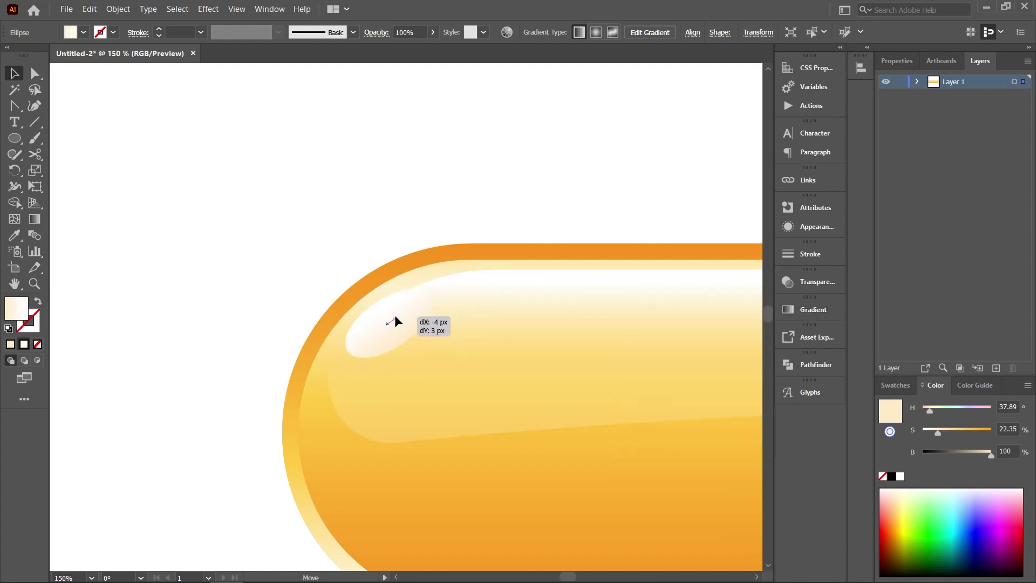
{"action": "left_click_drag", "start_coordinate": [396, 316], "coordinate": [386, 322]}
{"action": "left_click_drag", "start_coordinate": [443, 306], "coordinate": [452, 314]}
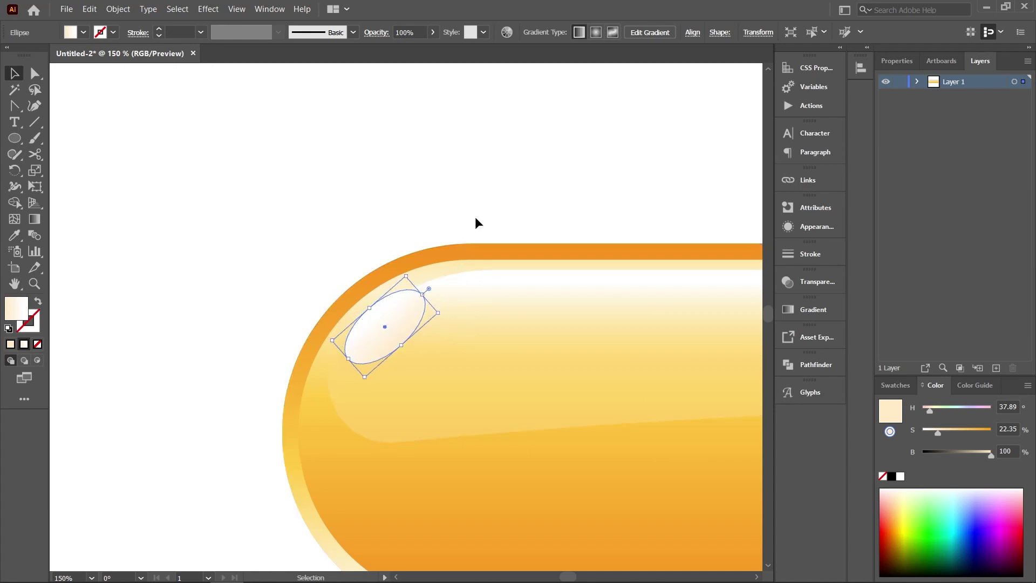
{"action": "left_click", "coordinate": [486, 229]}
Alt-drag a copy into a small round glint below, then fit the artboard in view.
{"action": "mouse_move", "coordinate": [404, 319]}
{"action": "left_mouse_down"}
{"action": "mouse_move", "coordinate": [351, 420]}
{"action": "mouse_move", "coordinate": [335, 392]}
{"action": "left_mouse_up"}
{"action": "left_click", "coordinate": [464, 216]}
{"action": "key", "text": "a"}
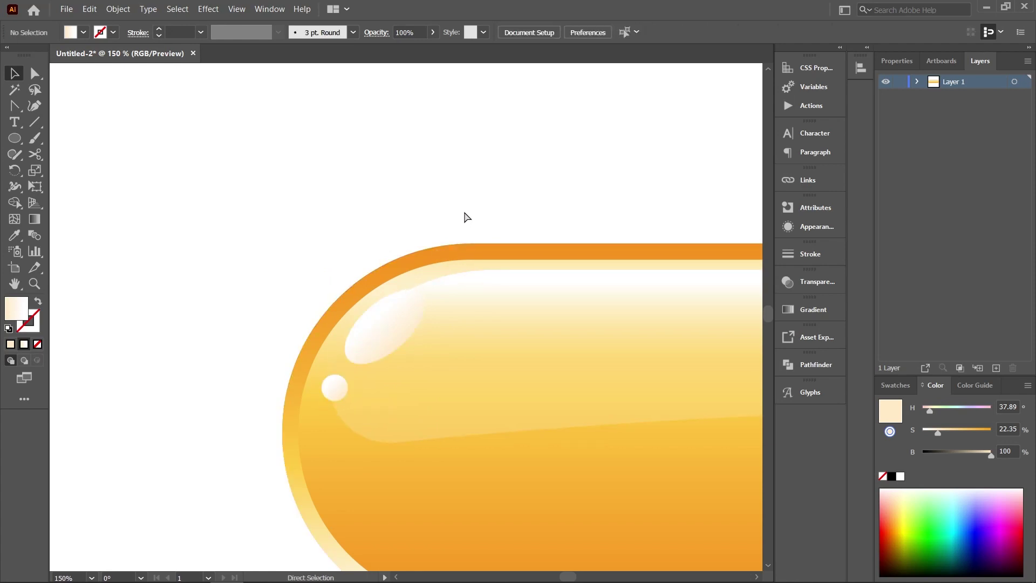
{"action": "key", "text": "ctrl+0"}
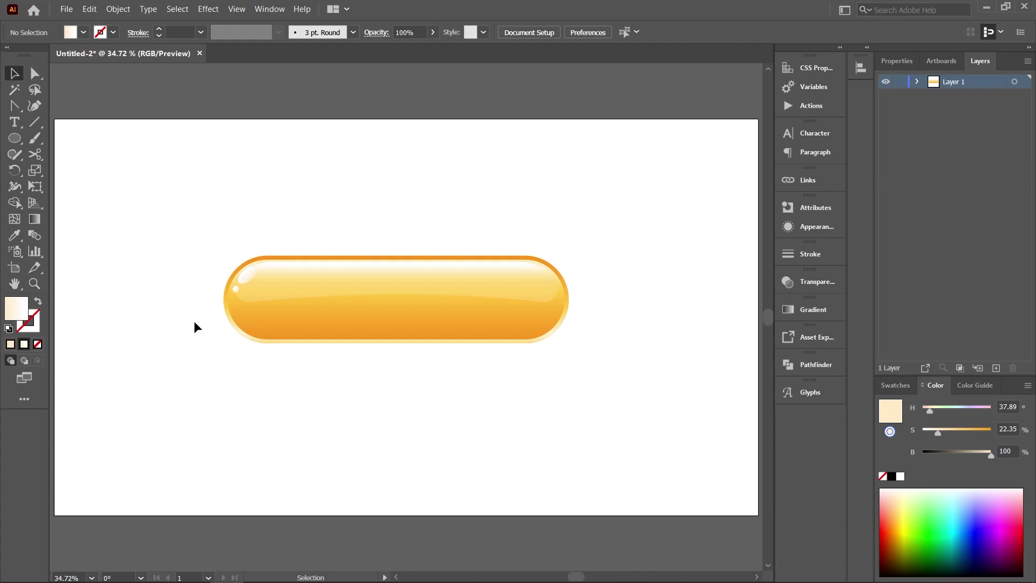
Add a 'Play' text object on the button at 120 pt and move it down.
{"action": "key", "text": "t"}
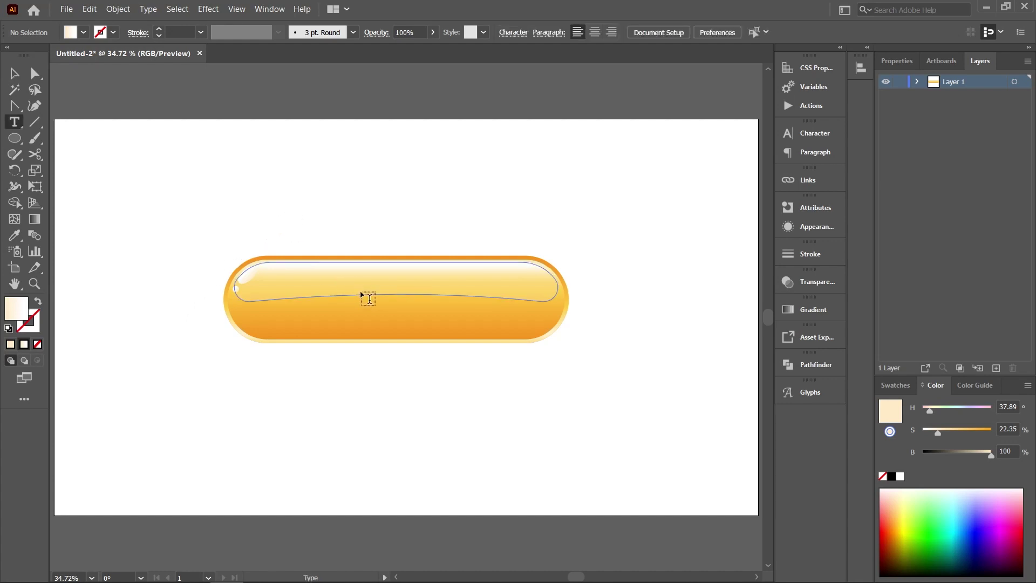
{"action": "left_click", "coordinate": [368, 296]}
{"action": "type", "text": "Play"}
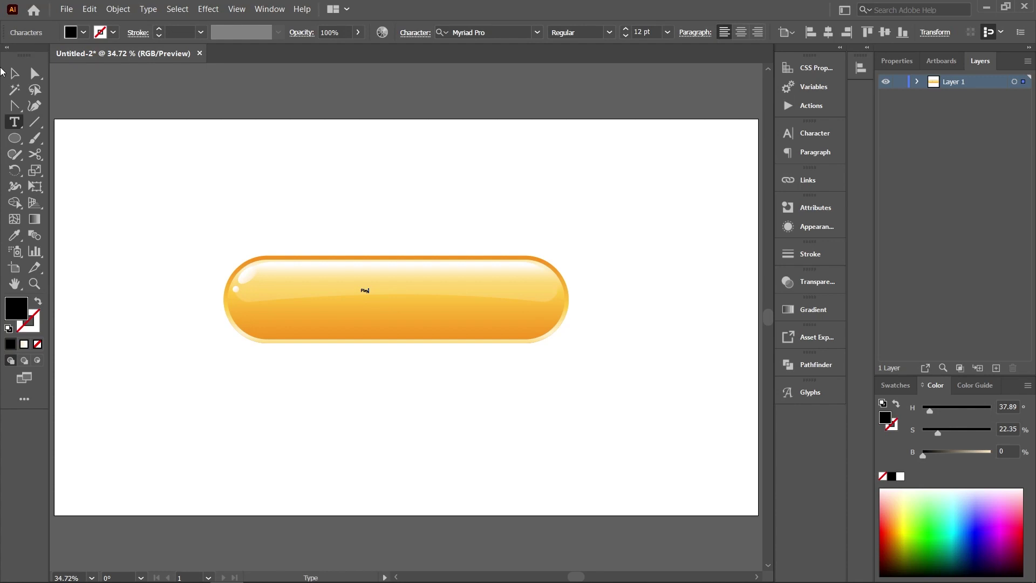
{"action": "left_click", "coordinate": [14, 73]}
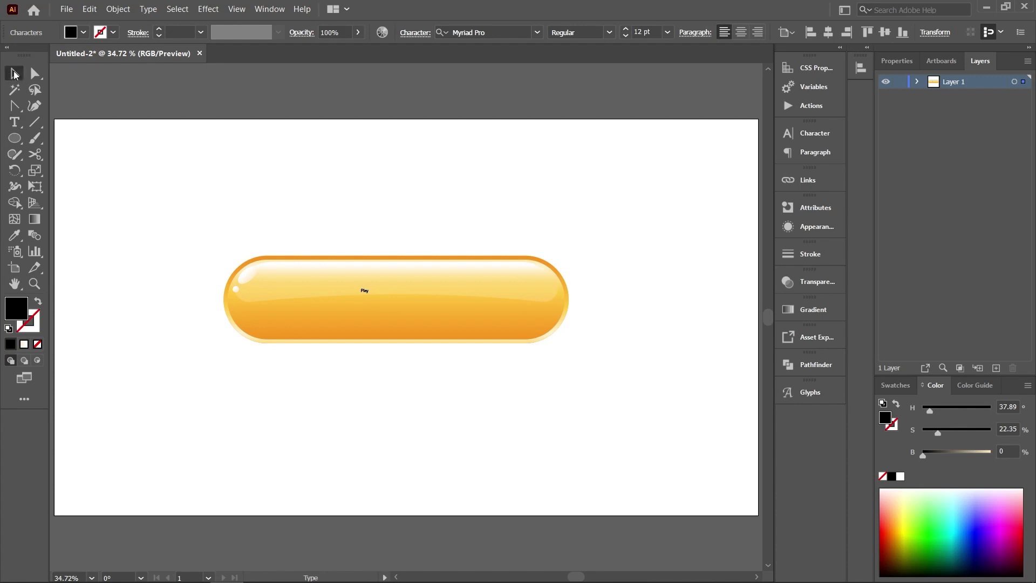
{"action": "left_click", "coordinate": [626, 32]}
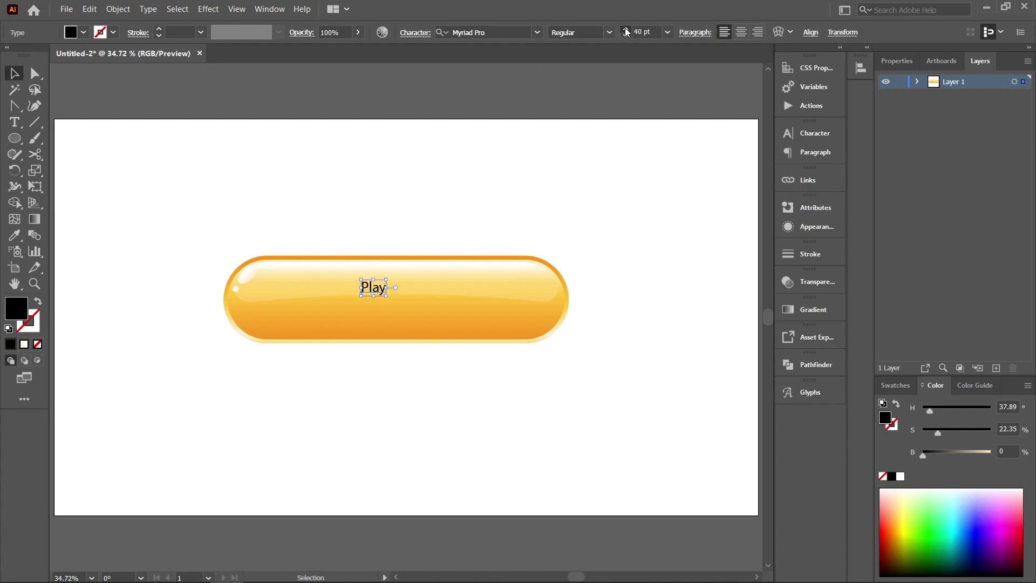
{"action": "left_click", "coordinate": [625, 33]}
{"action": "type", "text": "120"}
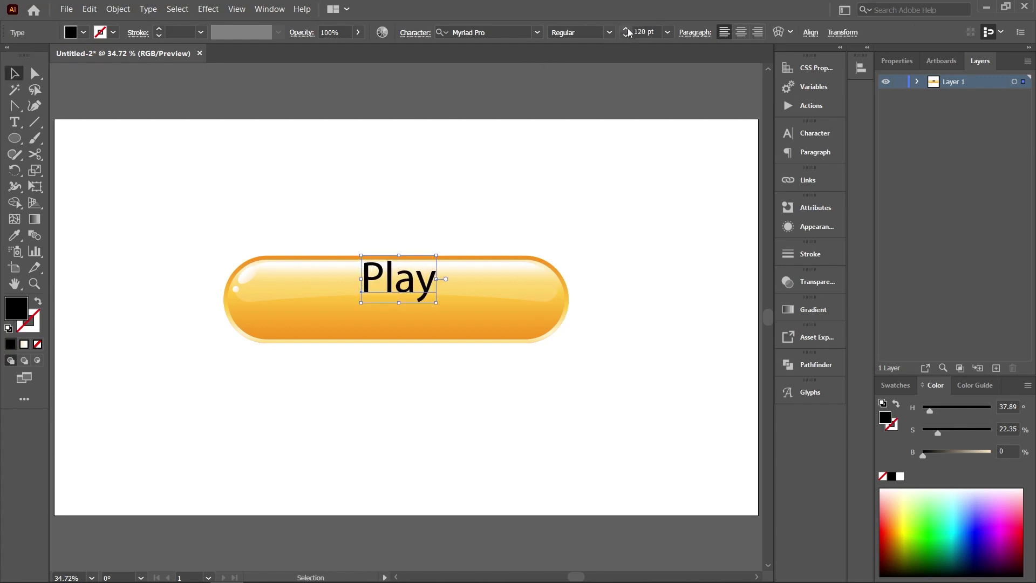
{"action": "left_click_drag", "start_coordinate": [399, 285], "coordinate": [399, 303]}
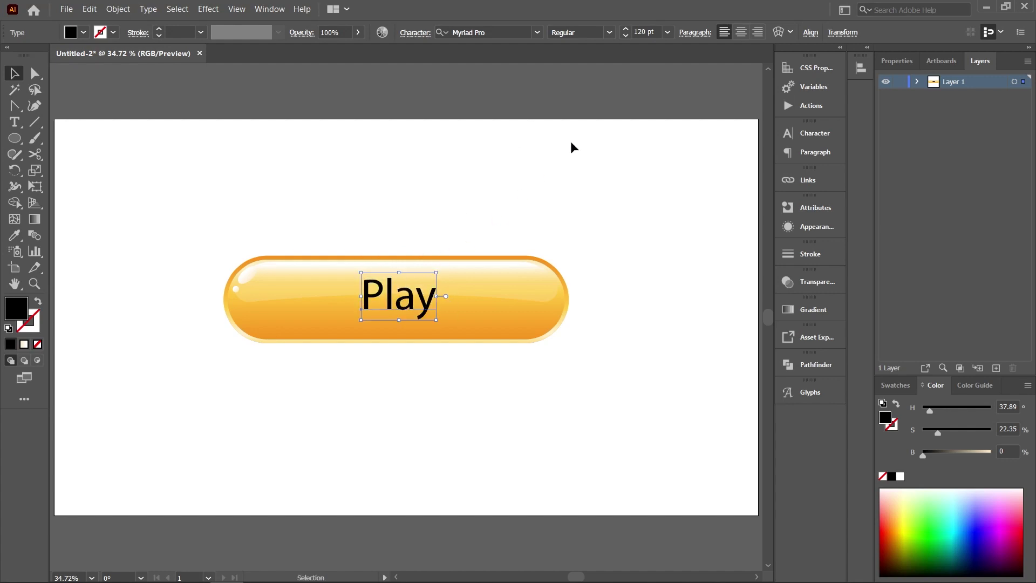
Set the Play label's font to Bungasai, centre it on the button and make it white.
{"action": "left_click", "coordinate": [487, 34]}
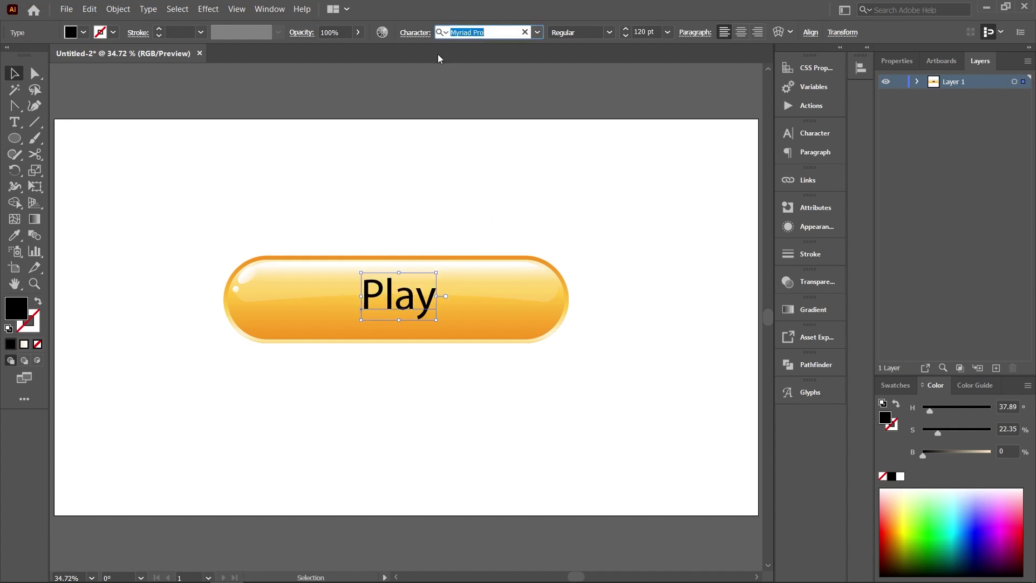
{"action": "type", "text": "bung"}
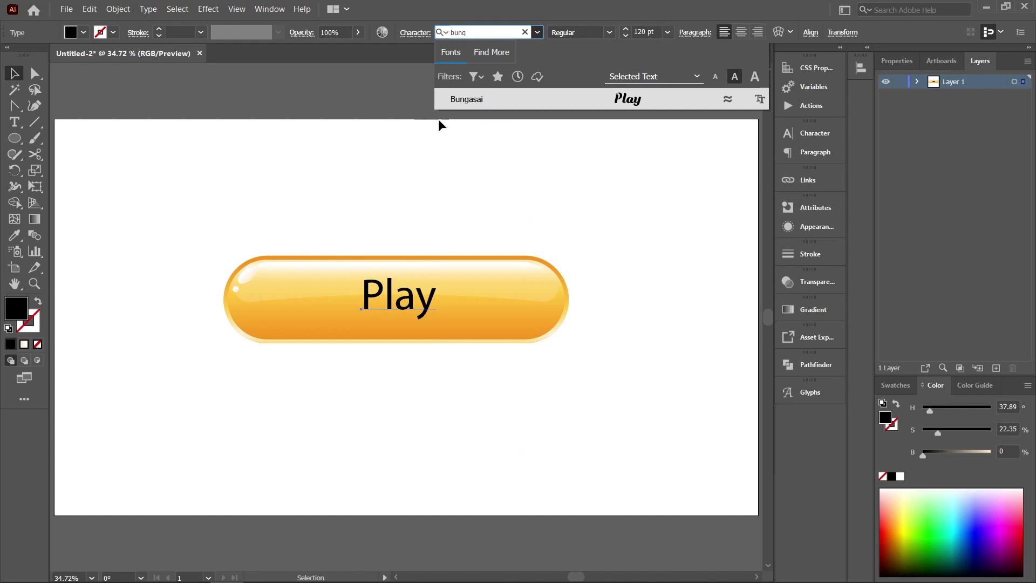
{"action": "left_click", "coordinate": [475, 100]}
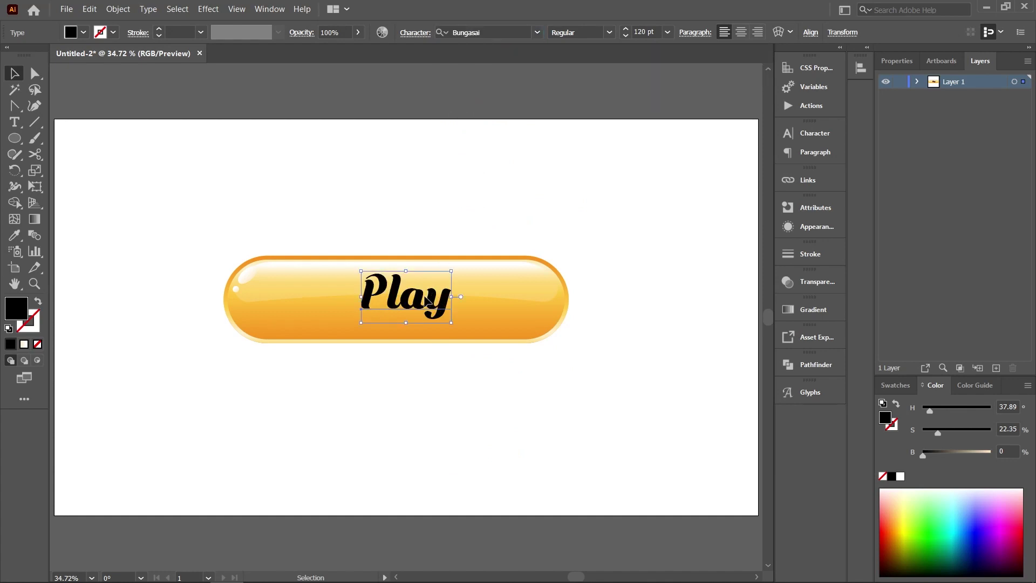
{"action": "left_click_drag", "start_coordinate": [426, 299], "coordinate": [419, 304]}
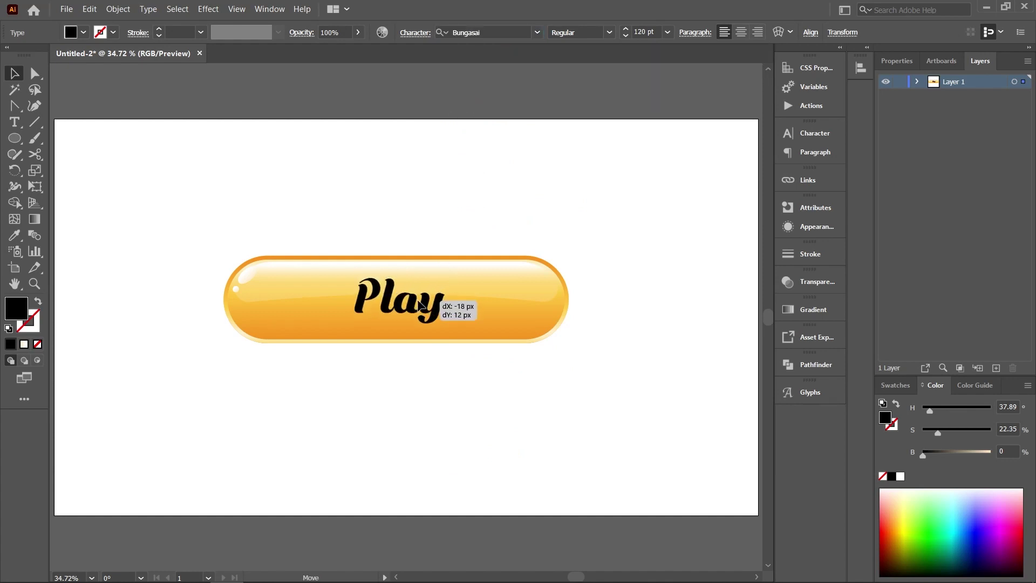
{"action": "key", "text": "ctrl+z"}
{"action": "left_click", "coordinate": [605, 186]}
{"action": "left_click", "coordinate": [441, 306]}
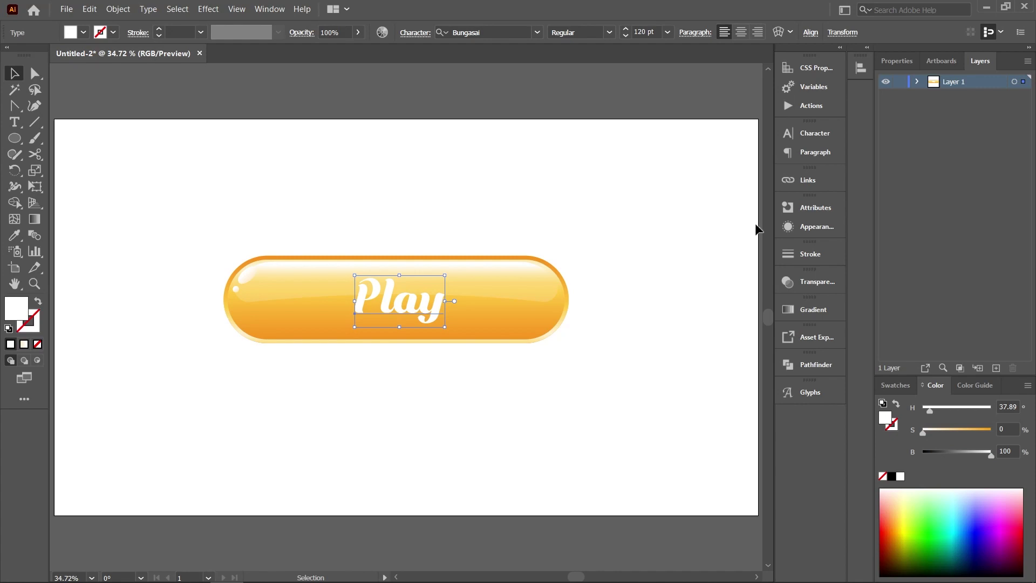
Give Play a dd9619 drop shadow: 75% opacity, 2 px X, 10 px Y, 2 px blur.
{"action": "left_click", "coordinate": [788, 227]}
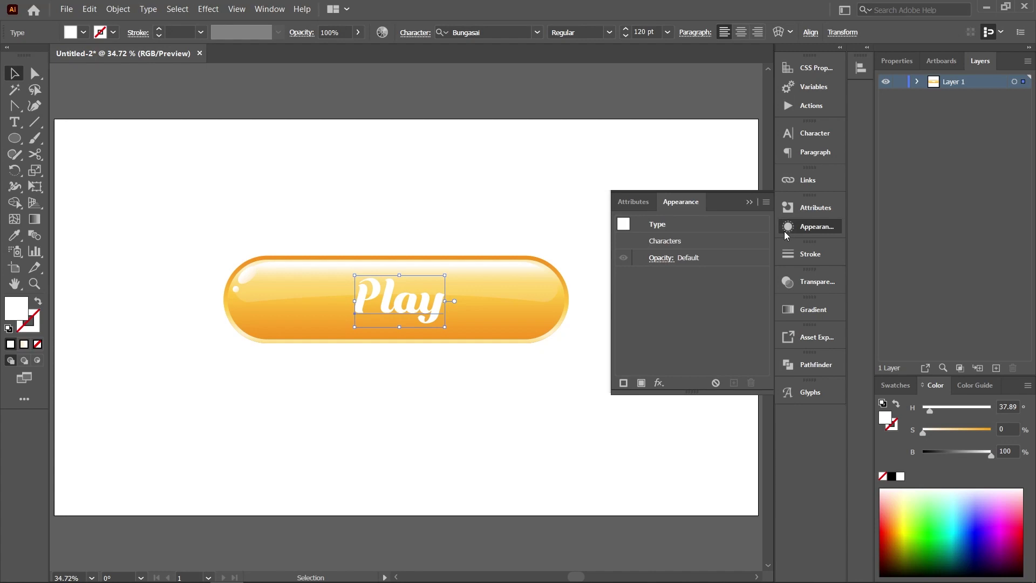
{"action": "left_click", "coordinate": [658, 382]}
{"action": "mouse_move", "coordinate": [681, 196]}
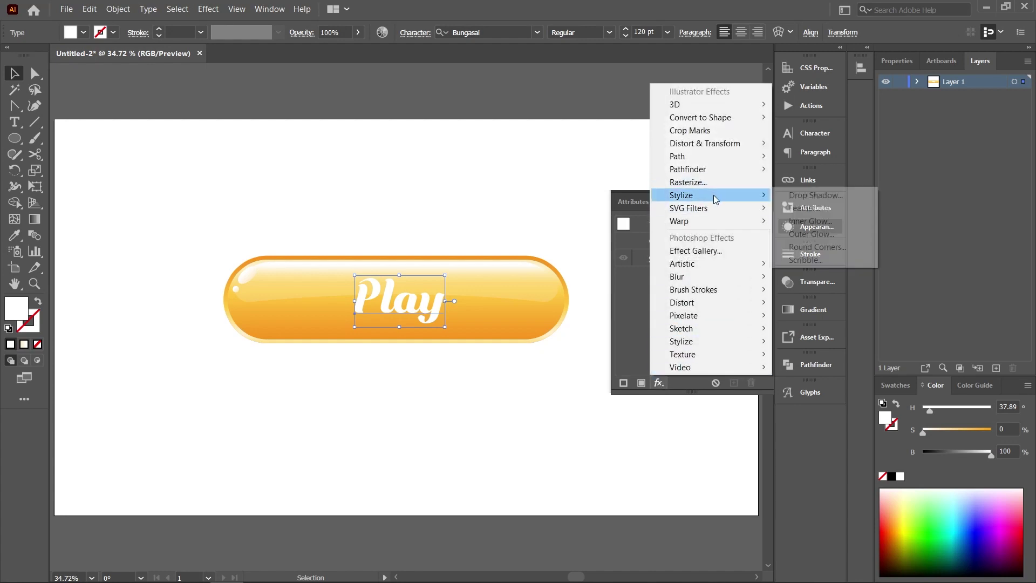
{"action": "left_click", "coordinate": [819, 196]}
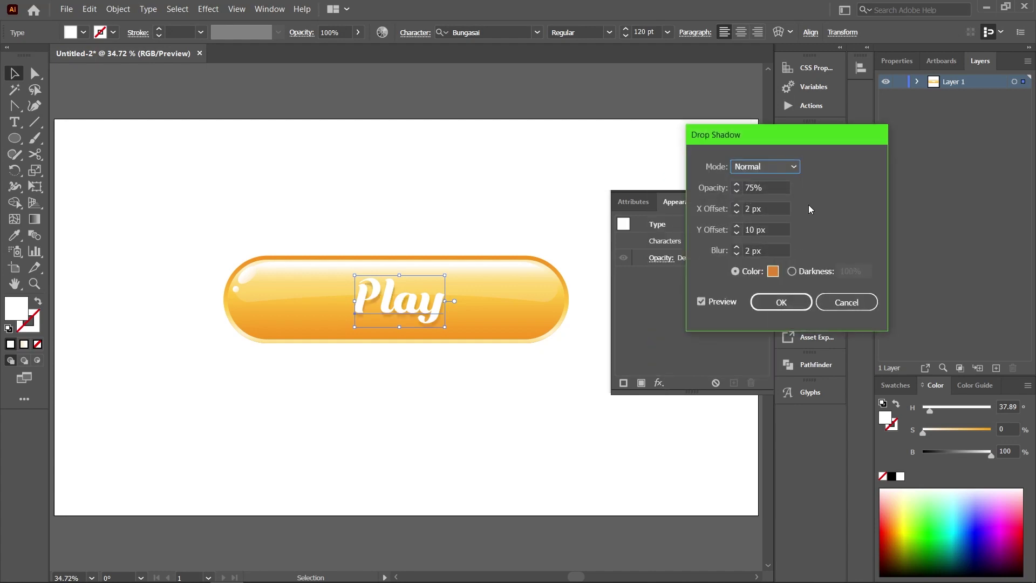
{"action": "left_click", "coordinate": [773, 271]}
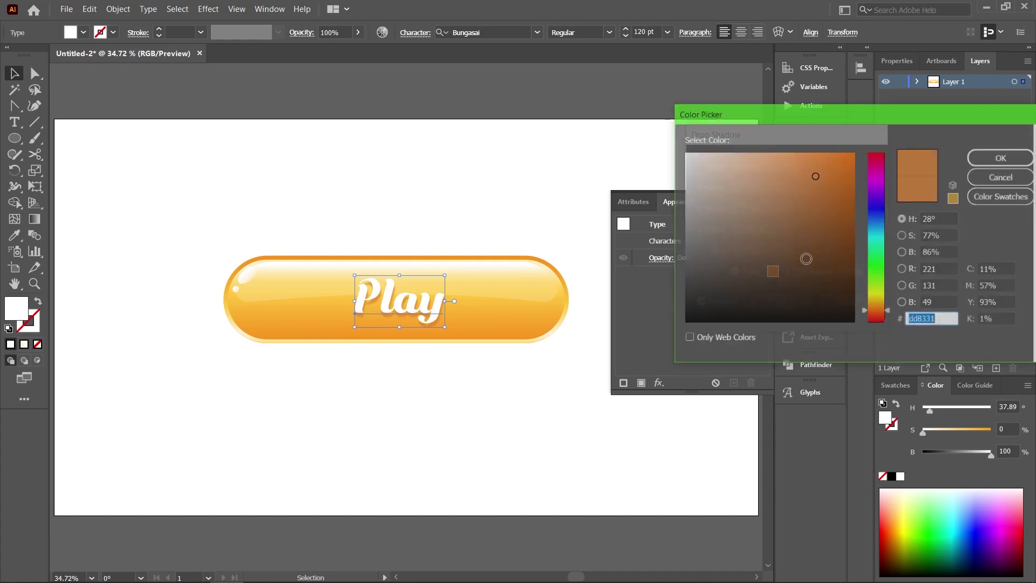
{"action": "left_click", "coordinate": [876, 306]}
{"action": "left_click", "coordinate": [835, 174]}
{"action": "left_click", "coordinate": [974, 161]}
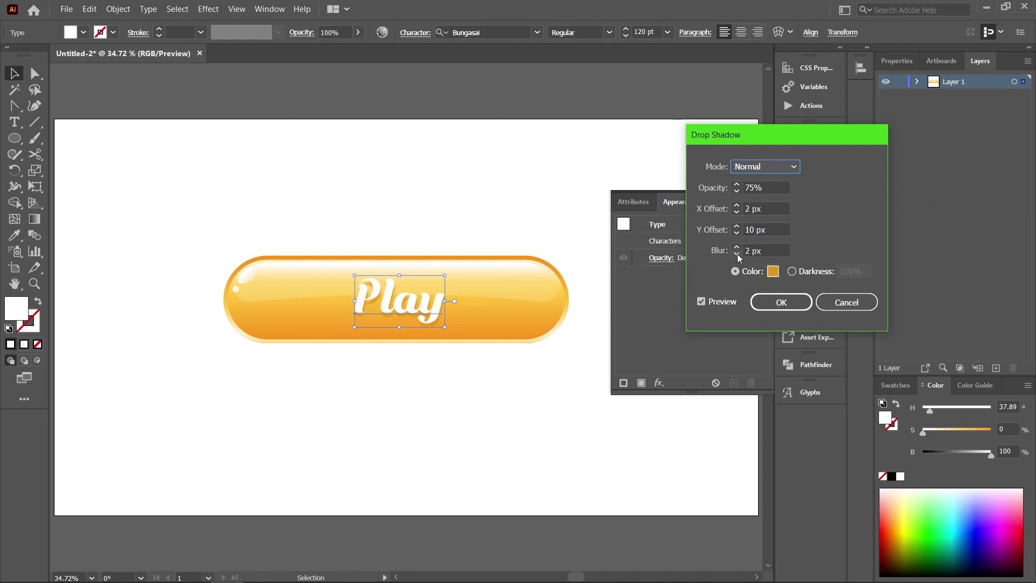
{"action": "left_click", "coordinate": [781, 302]}
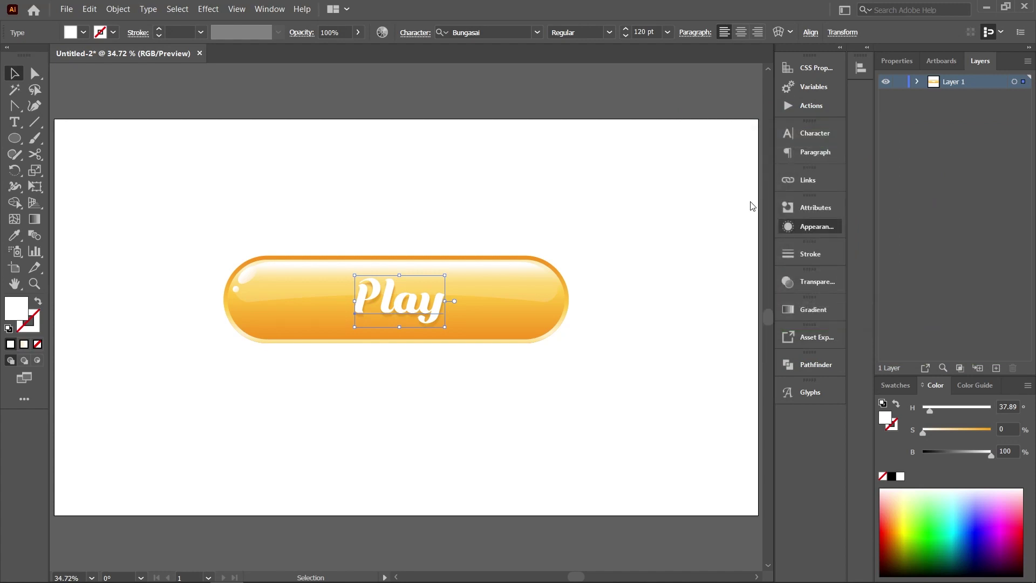
{"action": "left_click", "coordinate": [704, 228]}
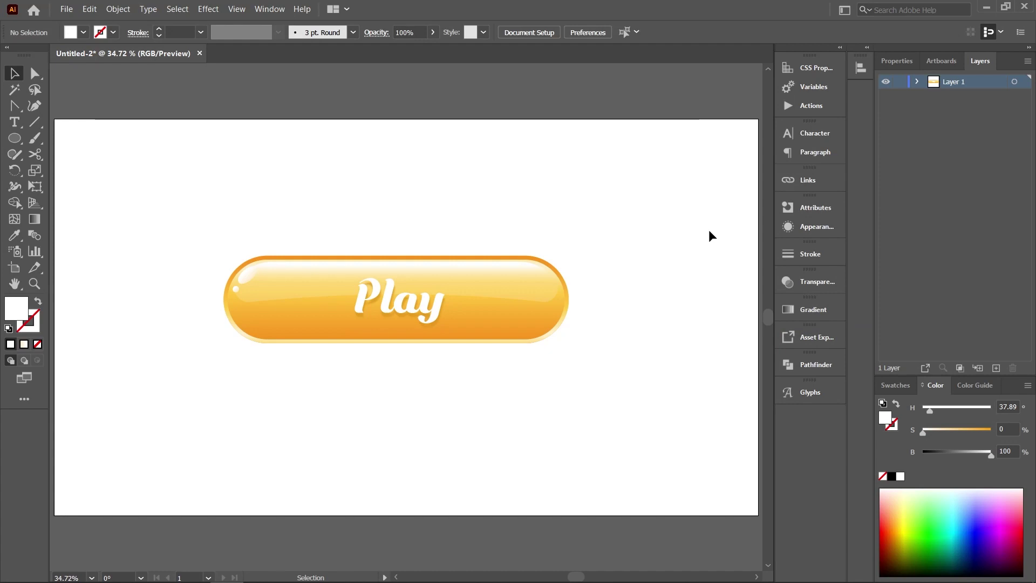
Enlarge the 'Play' label to 130 pt and centre-align it within the button.
{"action": "left_click", "coordinate": [428, 303]}
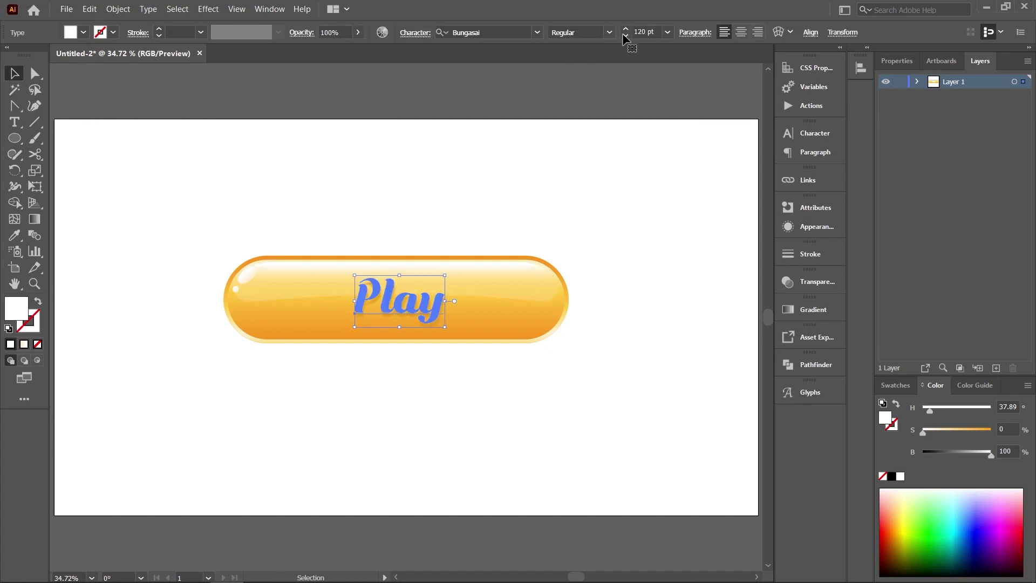
{"action": "left_click", "coordinate": [626, 29]}
{"action": "left_click", "coordinate": [568, 86]}
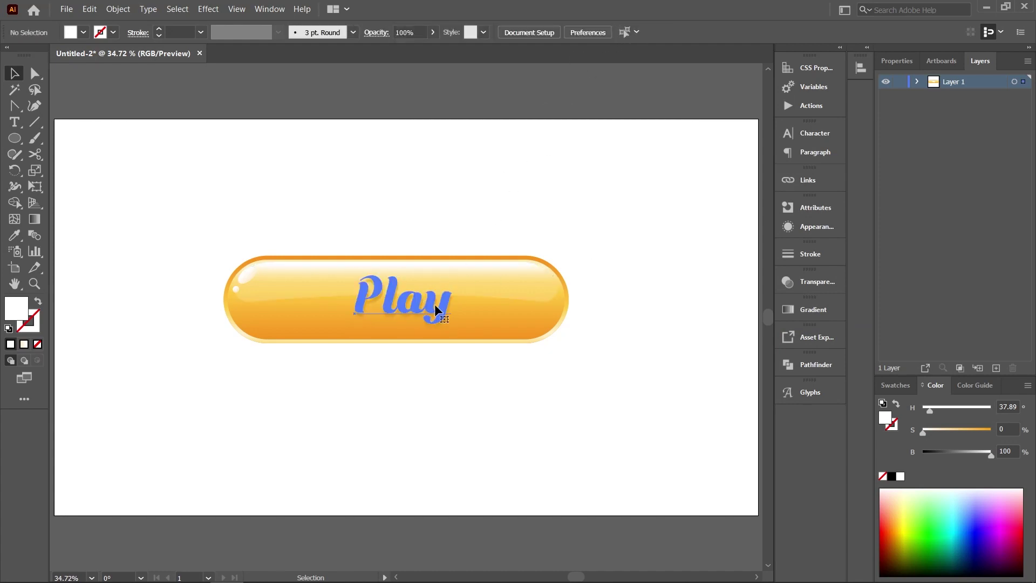
{"action": "left_click", "coordinate": [434, 308]}
{"action": "left_click", "coordinate": [740, 33]}
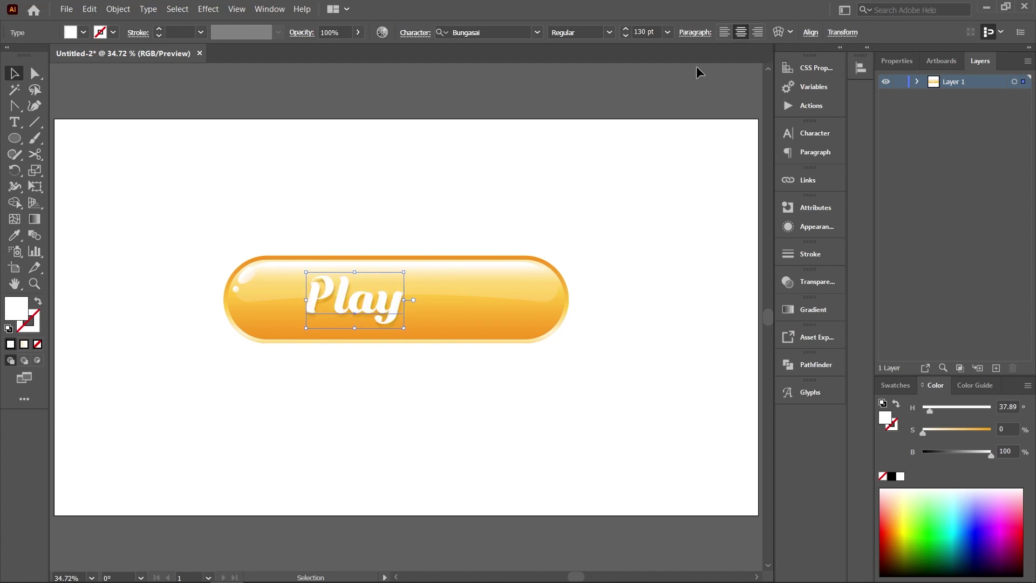
Group the button shapes with the label and centre them horizontally and vertically on the artboard.
{"action": "left_click_drag", "start_coordinate": [180, 211], "coordinate": [276, 383]}
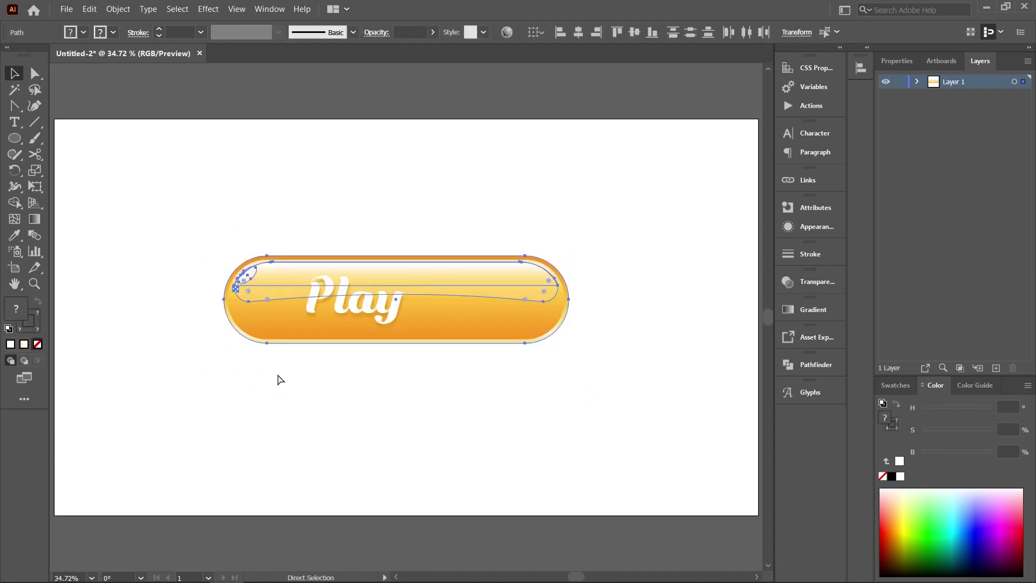
{"action": "key", "text": "ctrl+g"}
{"action": "left_click", "coordinate": [402, 333], "text": "shift"}
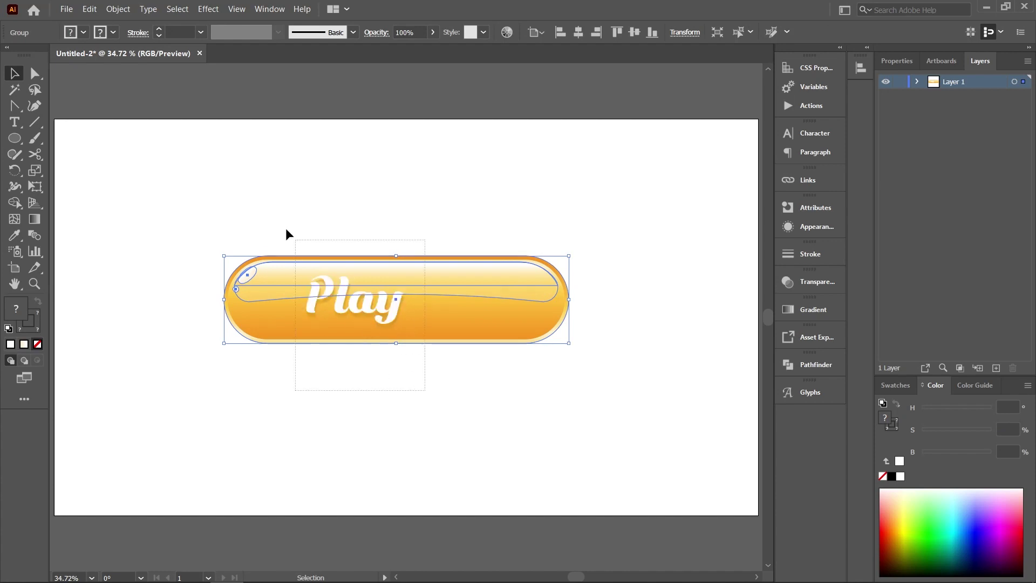
{"action": "left_click", "coordinate": [418, 32]}
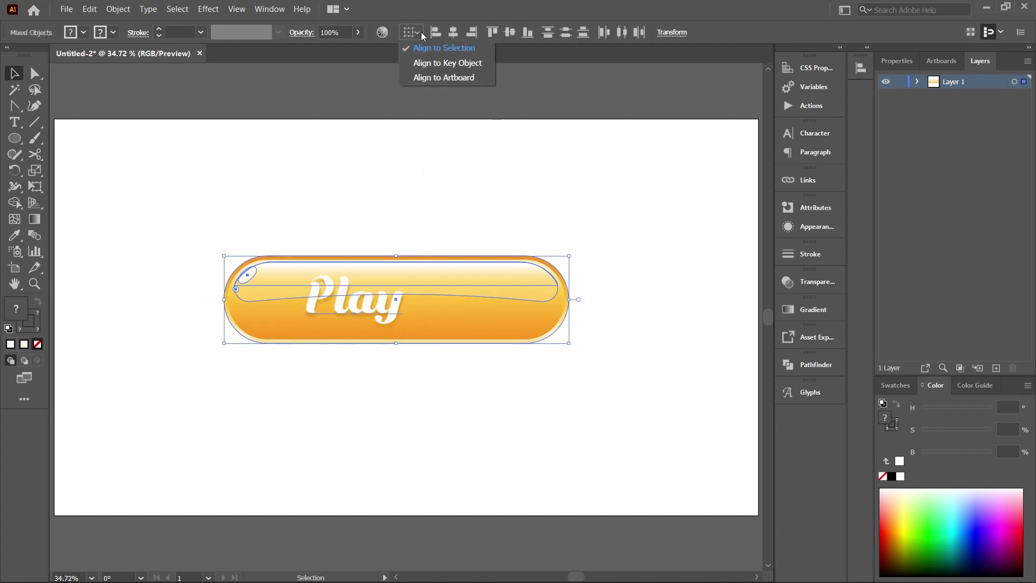
{"action": "left_click", "coordinate": [423, 78]}
{"action": "left_click", "coordinate": [453, 32]}
{"action": "left_click", "coordinate": [510, 32]}
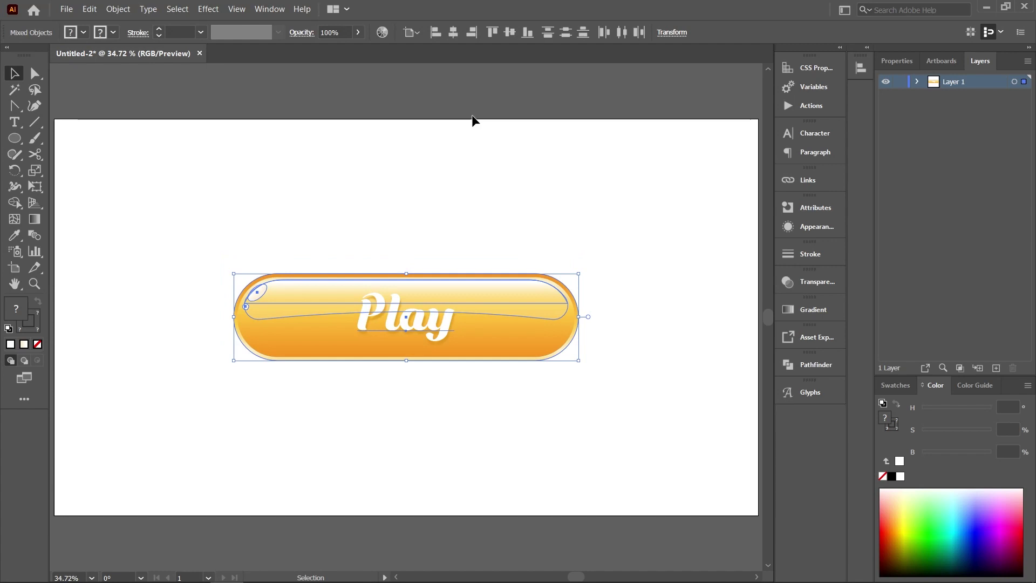
{"action": "left_click", "coordinate": [477, 124]}
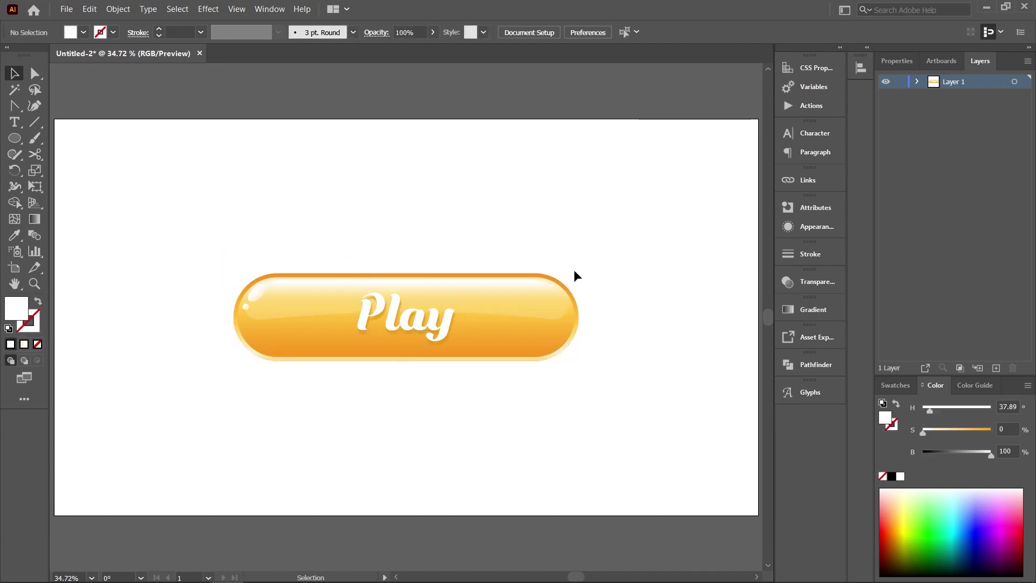
{"action": "left_click", "coordinate": [562, 297]}
Add a Drop Shadow effect to the button group with a black shadow colour.
{"action": "left_click", "coordinate": [788, 226]}
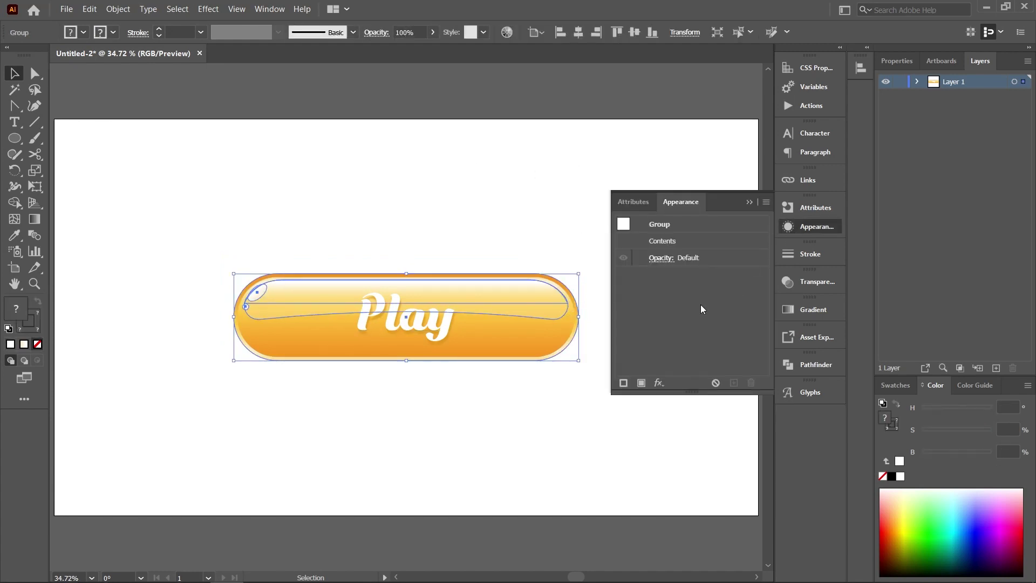
{"action": "left_click", "coordinate": [659, 382]}
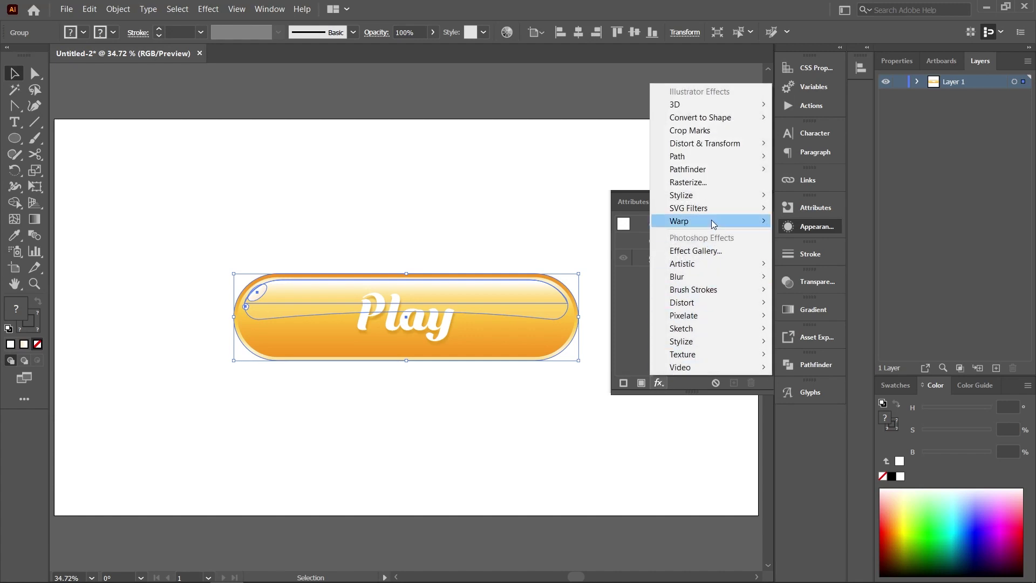
{"action": "mouse_move", "coordinate": [681, 196]}
{"action": "left_click", "coordinate": [794, 197]}
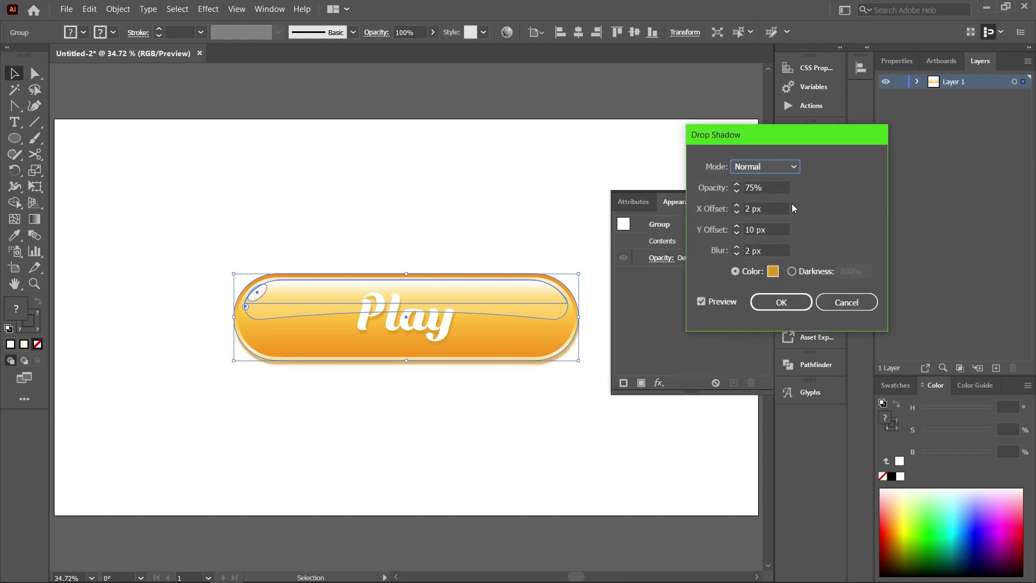
{"action": "left_click", "coordinate": [772, 271]}
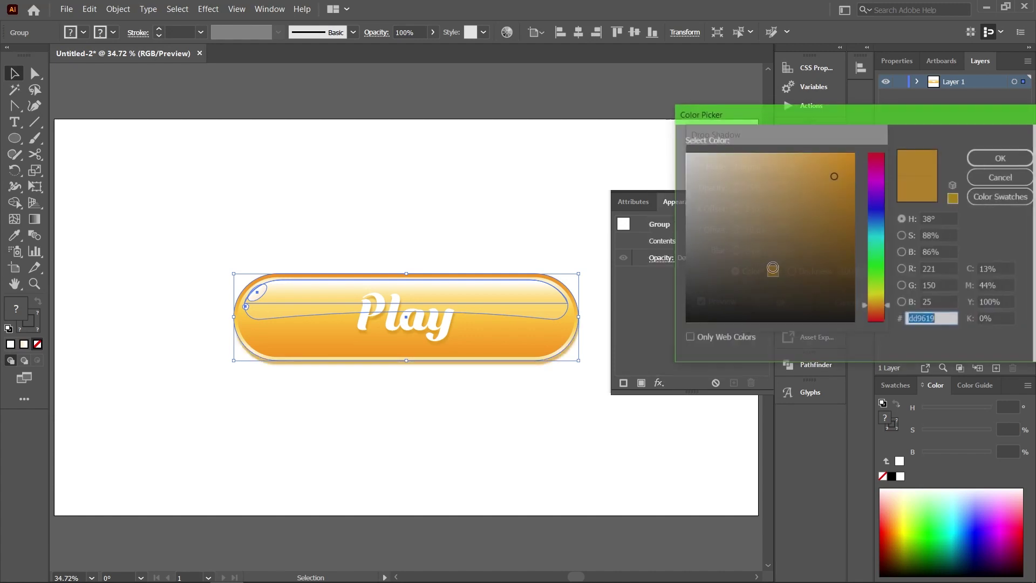
{"action": "left_click", "coordinate": [849, 314]}
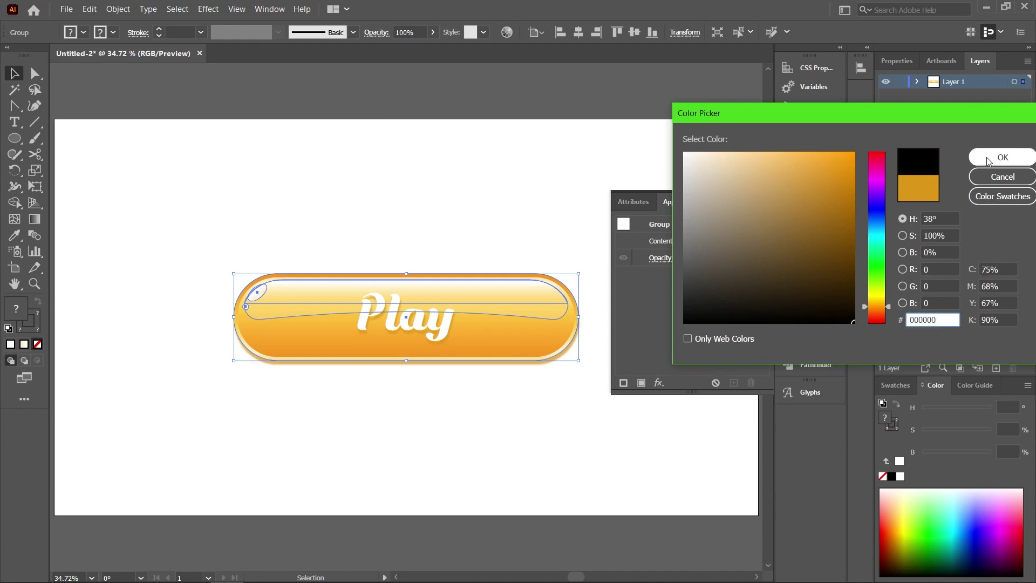
{"action": "left_click", "coordinate": [1002, 157]}
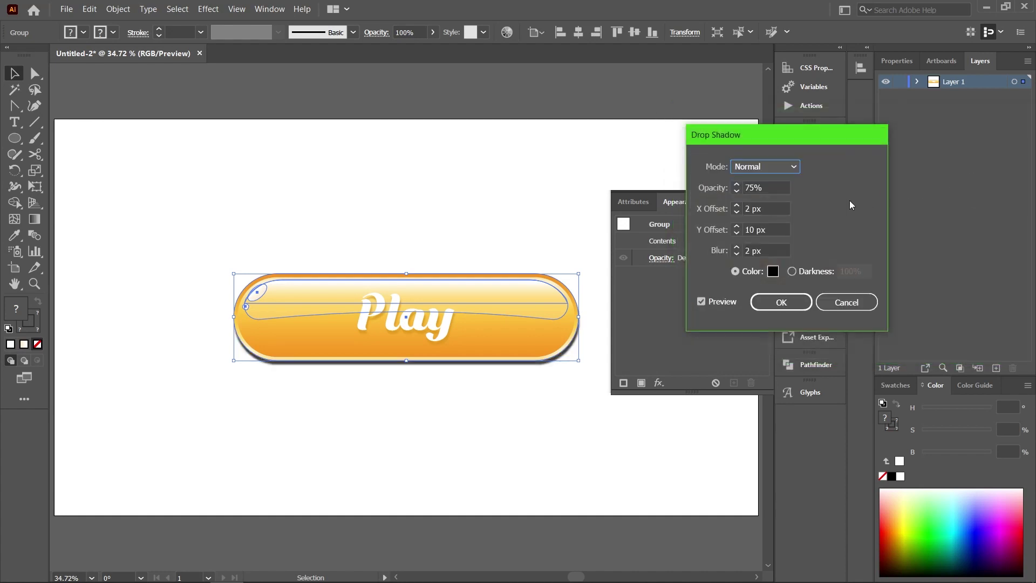
Set the drop shadow to 20% opacity, 20 px Y offset and 5 px blur, and apply it.
{"action": "left_click", "coordinate": [737, 192]}
{"action": "left_click", "coordinate": [737, 192]}
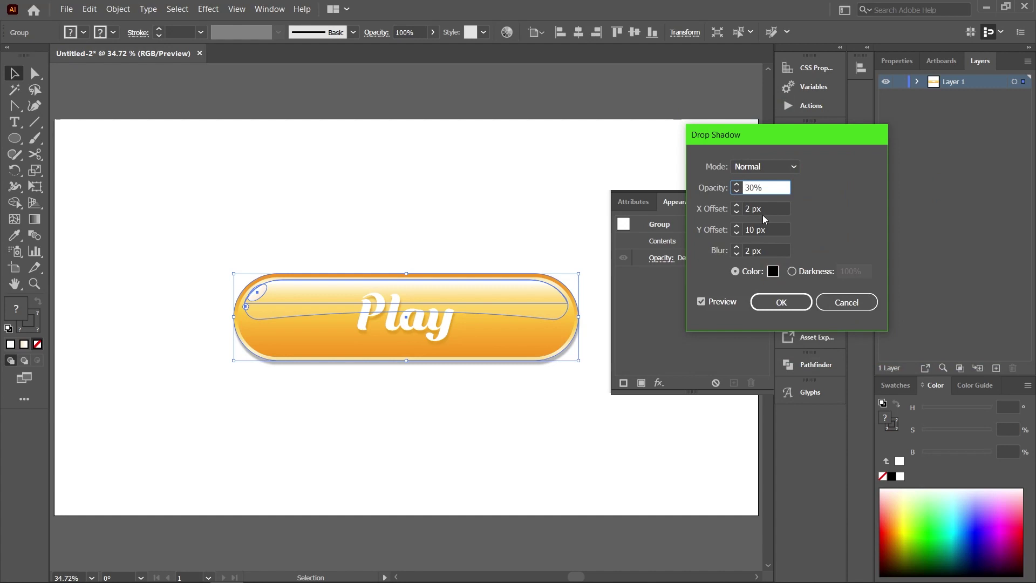
{"action": "left_click", "coordinate": [737, 191]}
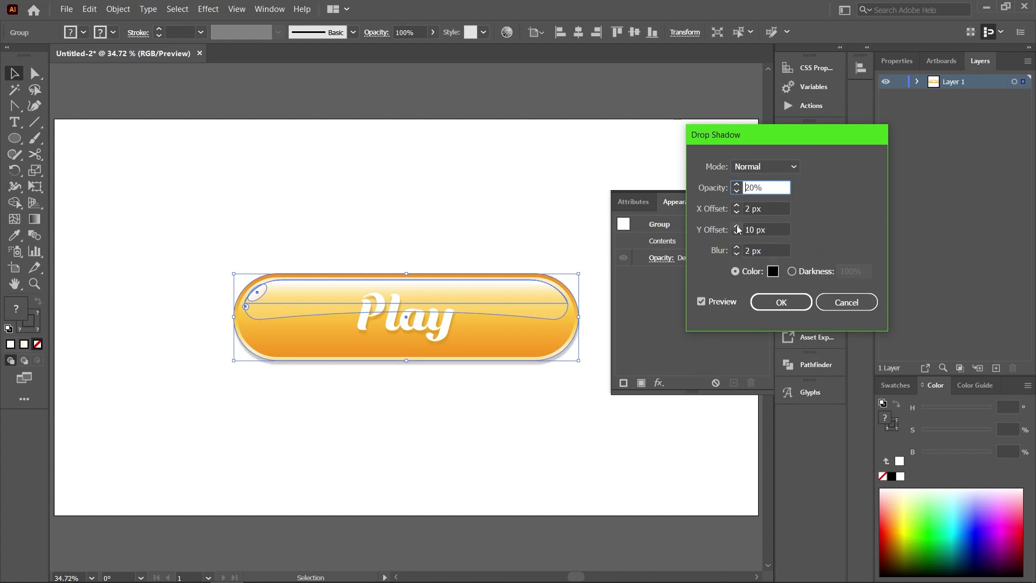
{"action": "left_click", "coordinate": [737, 226]}
{"action": "left_click", "coordinate": [736, 247]}
{"action": "type", "text": "5"}
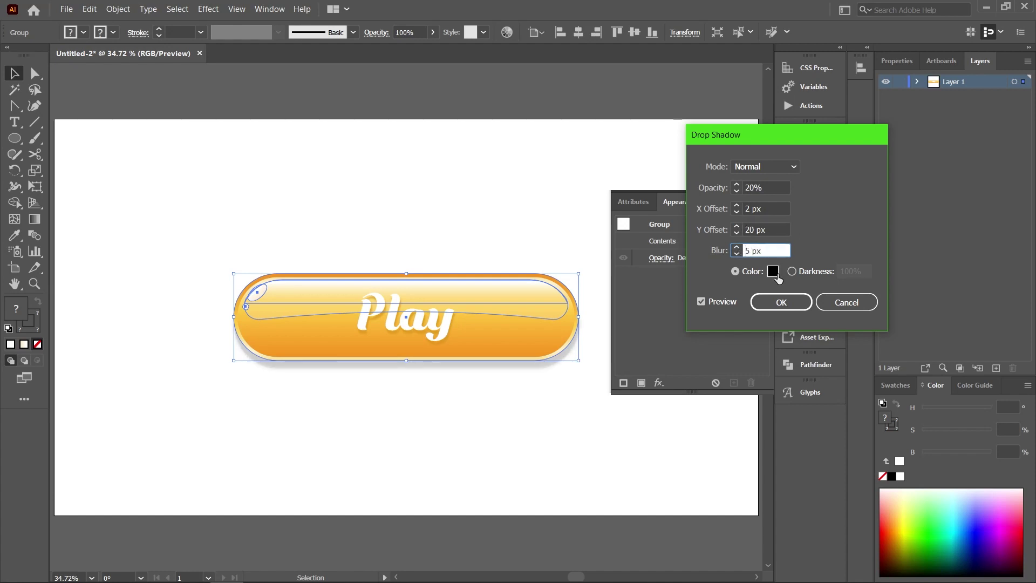
{"action": "left_click", "coordinate": [780, 303]}
{"action": "left_click", "coordinate": [750, 201]}
{"action": "left_click", "coordinate": [699, 225]}
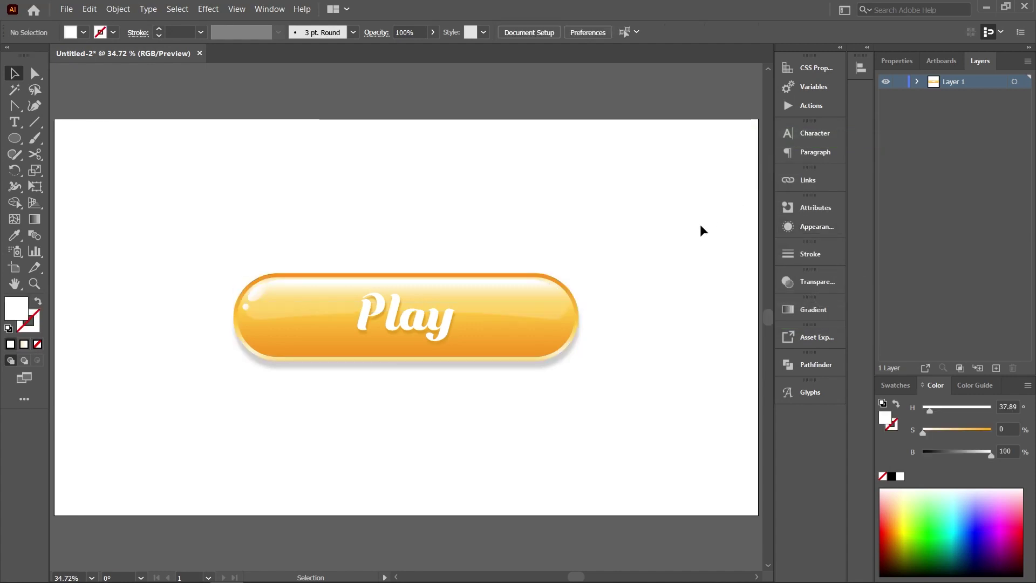